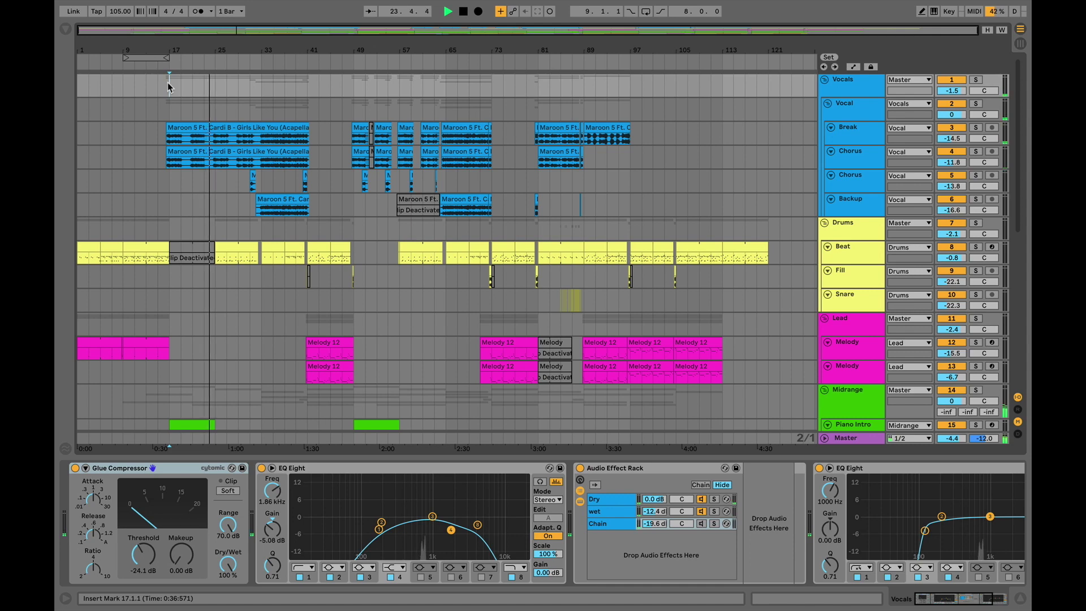
# Stop playback and solo the Vocals group track.
pyautogui.press('space')
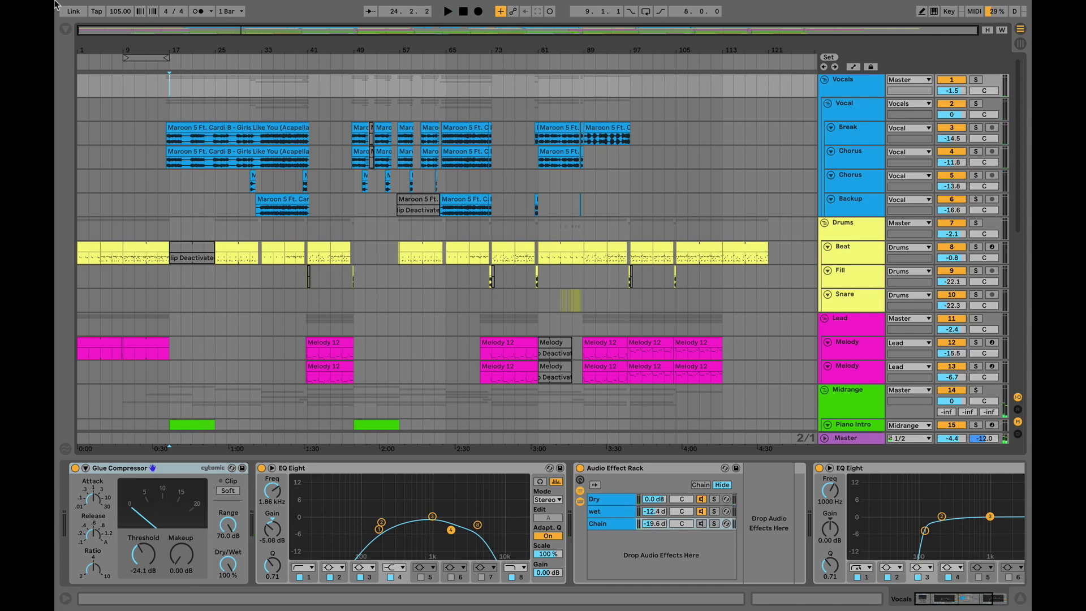
pyautogui.scroll(-3, 260, 209)
pyautogui.scroll(3, 260, 210)
pyautogui.click(975, 80)
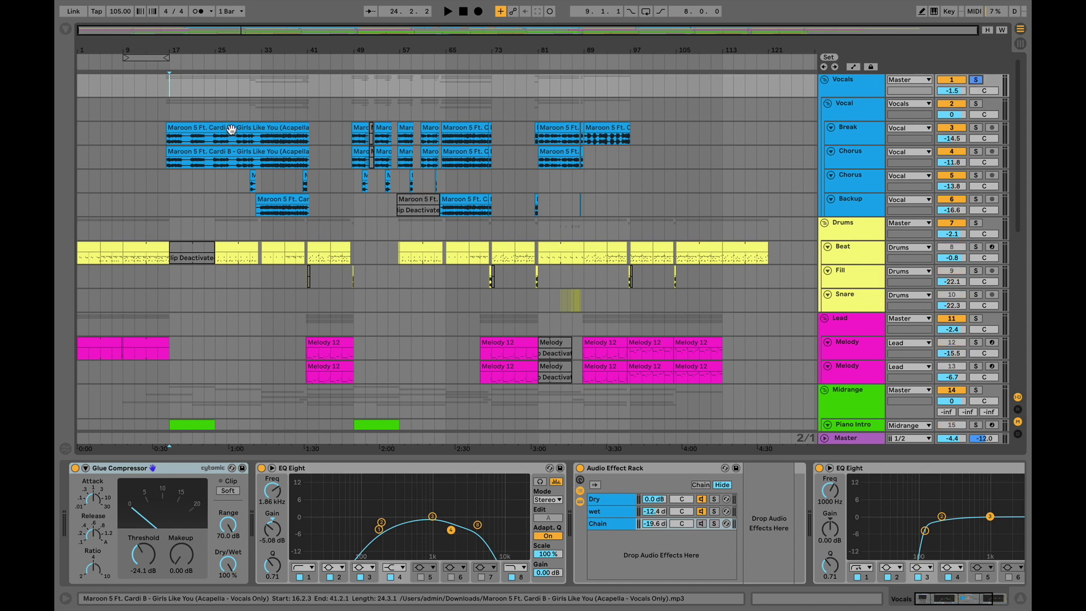
# Open the first vocal clip on the Break track and listen to it soloed from its start.
pyautogui.doubleClick(233, 141)
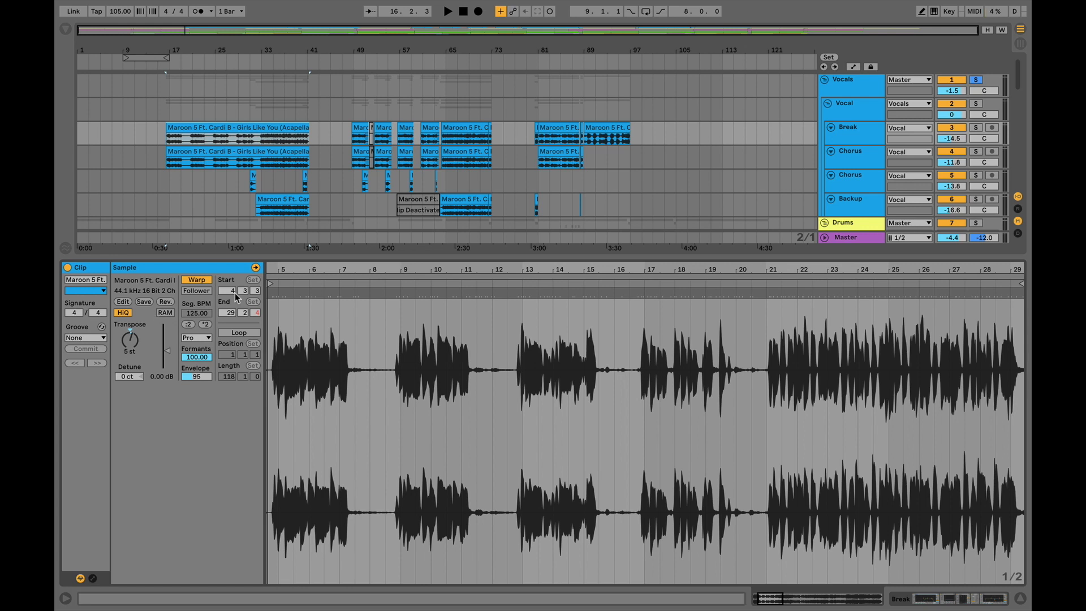
pyautogui.press('space')
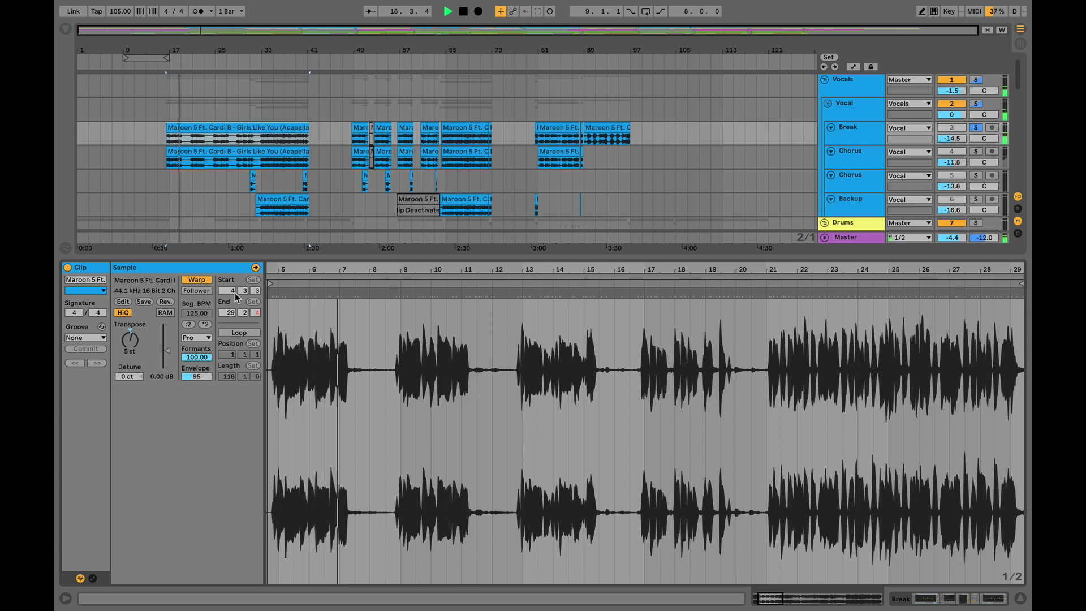
pyautogui.press('space')
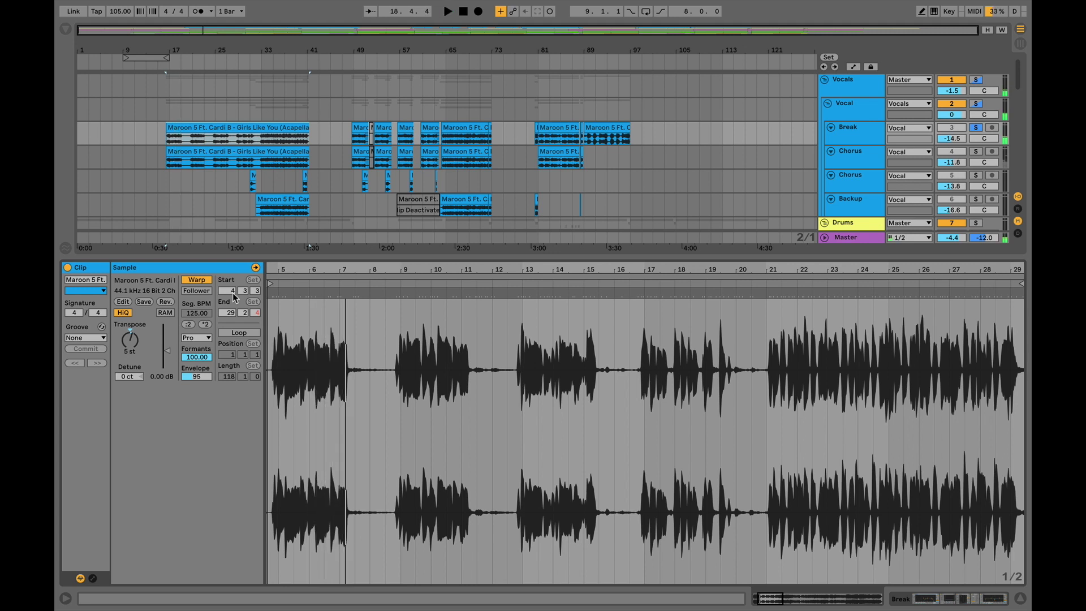
# Select the matching vocal clip on the upper Chorus track and listen to it soloed.
pyautogui.click(185, 152)
pyautogui.press('space')
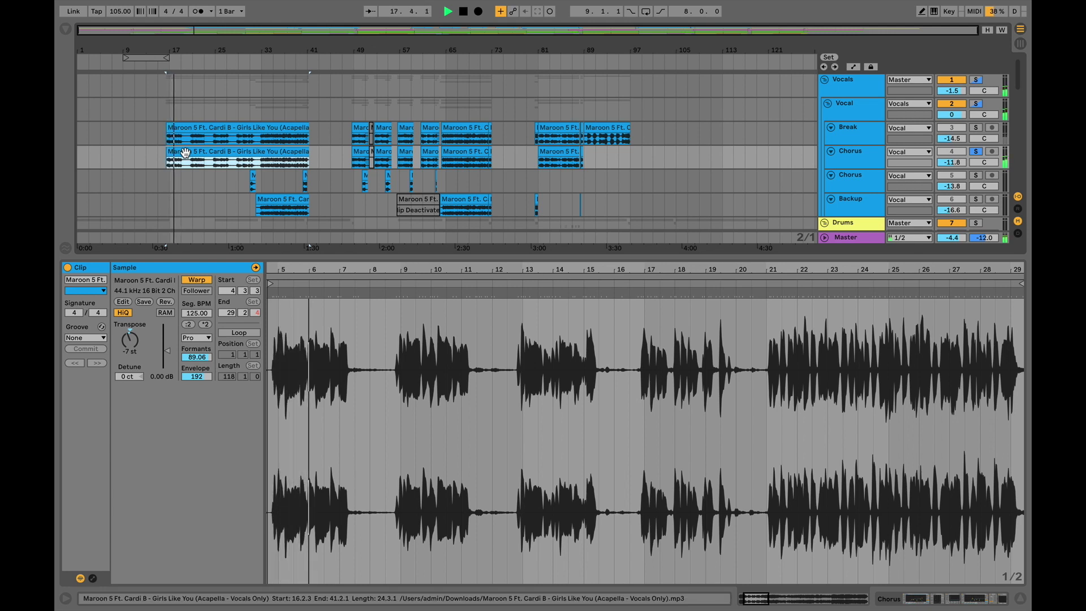
pyautogui.press('space')
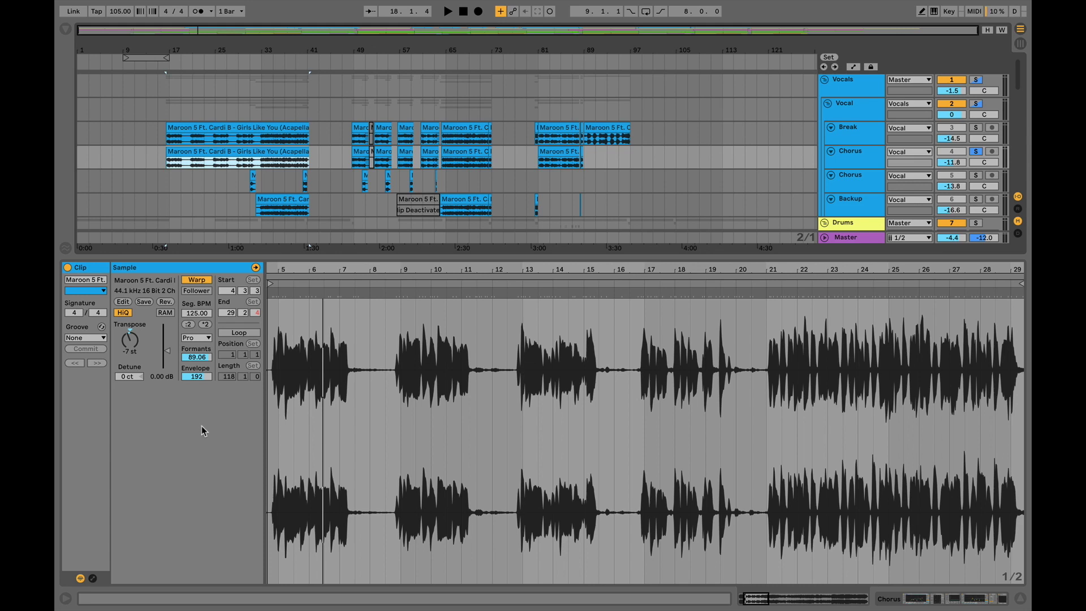
# Listen to the Piano Intro clip at bar 17 soloed and view its Piano V instrument settings.
pyautogui.click(284, 205)
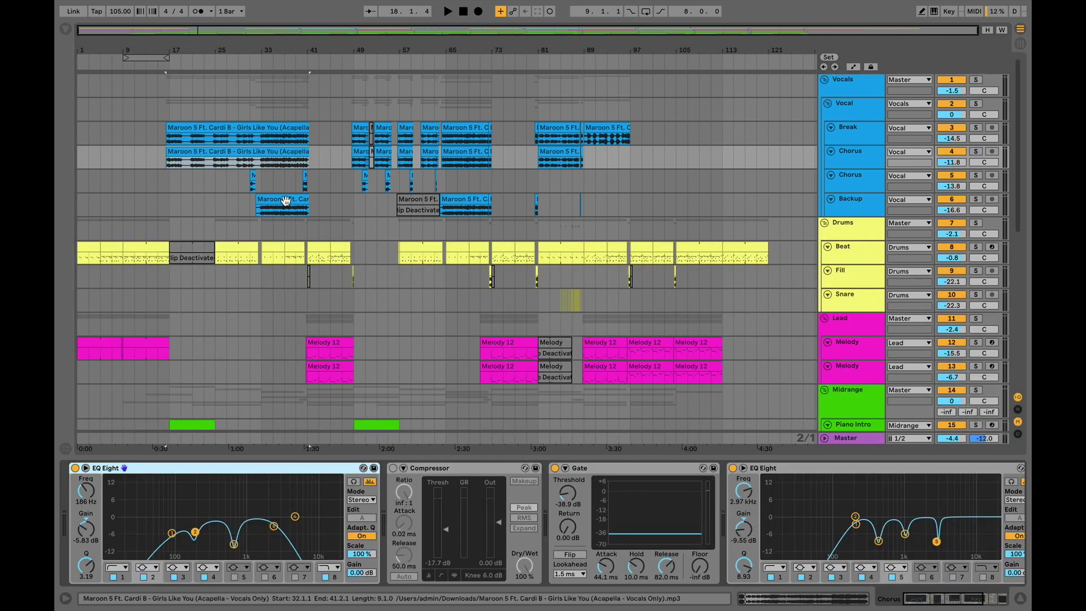
pyautogui.scroll(-4, 232, 195)
pyautogui.scroll(4, 232, 195)
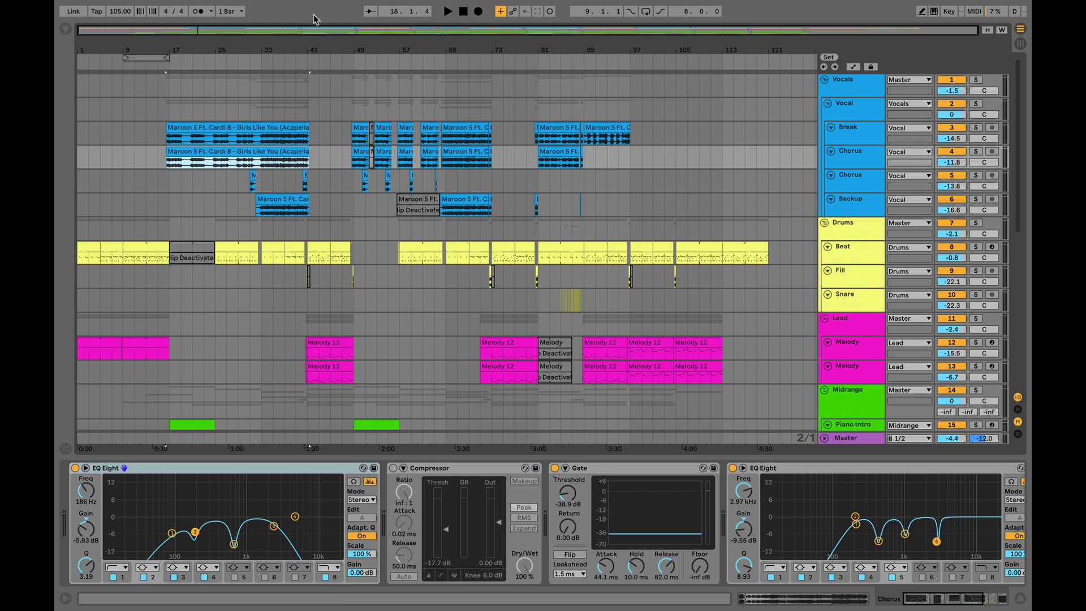
pyautogui.scroll(-3, 283, 226)
pyautogui.scroll(-1, 283, 227)
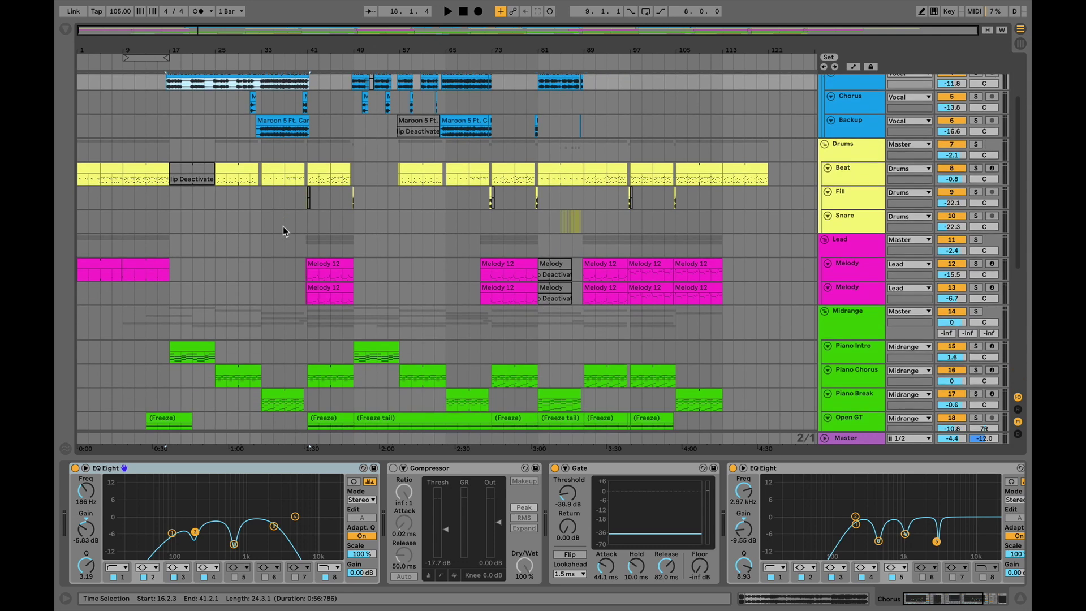
pyautogui.scroll(-5, 260, 225)
pyautogui.click(188, 233)
pyautogui.press('space')
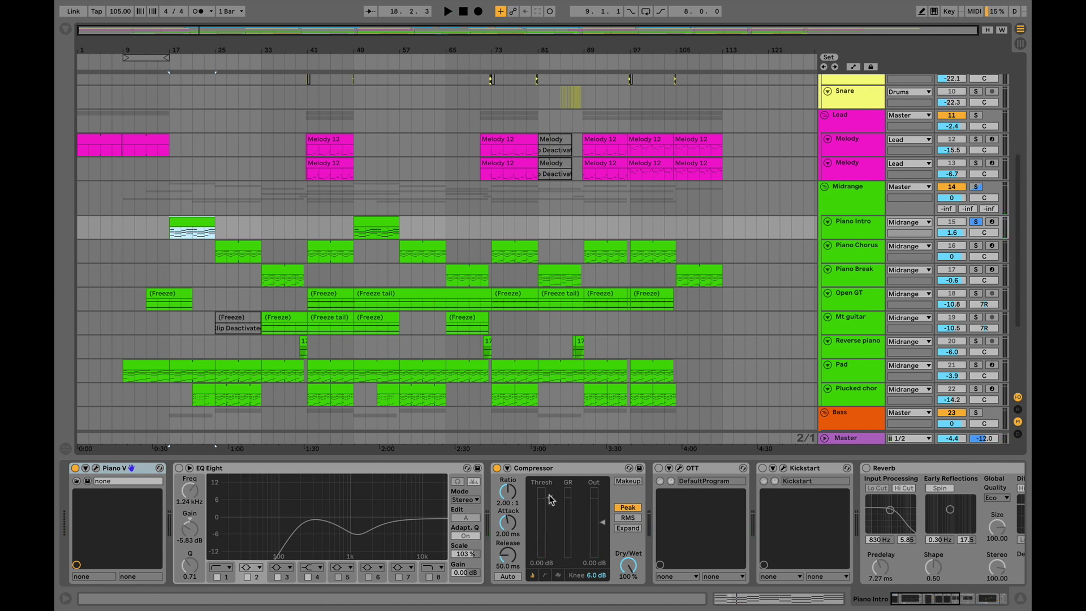
pyautogui.click(96, 469)
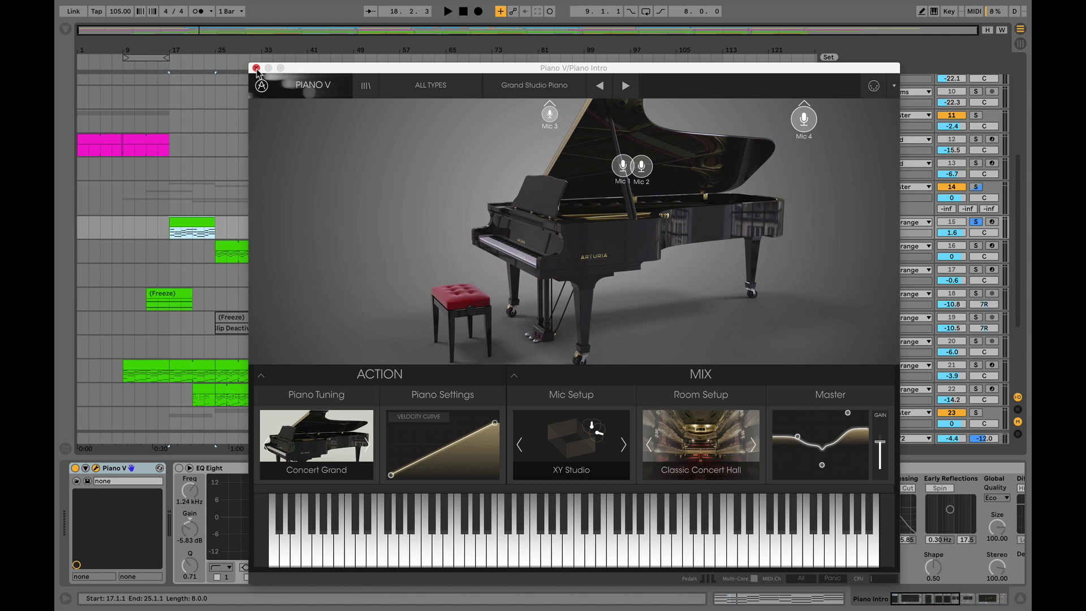
pyautogui.click(257, 67)
# Listen to the Pad track's clip at bar 17 soloed.
pyautogui.scroll(-5, 226, 243)
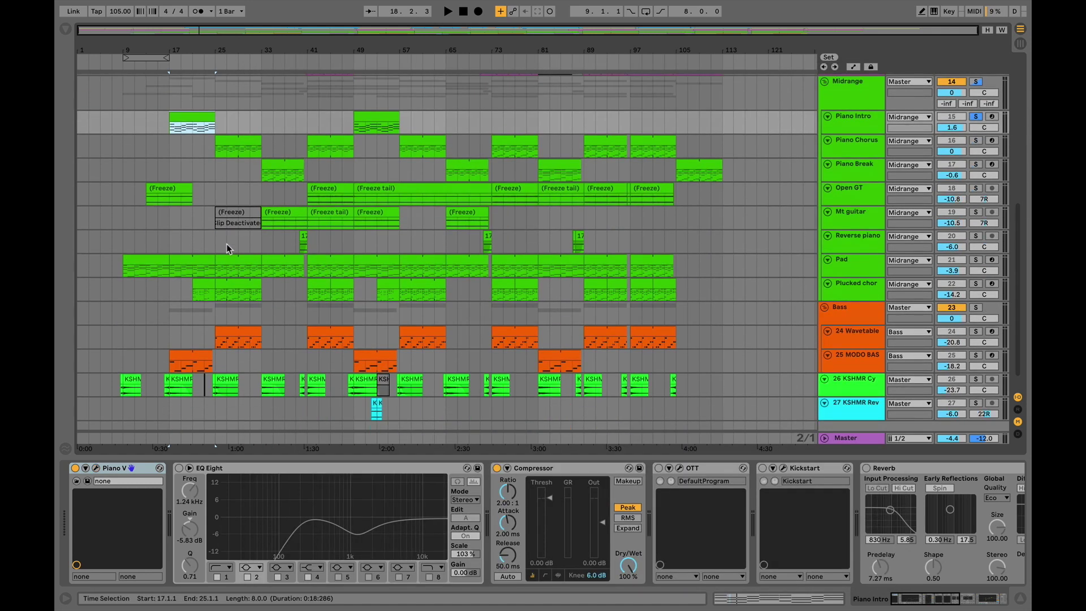
pyautogui.scroll(-1, 226, 243)
pyautogui.click(194, 242)
pyautogui.press('space')
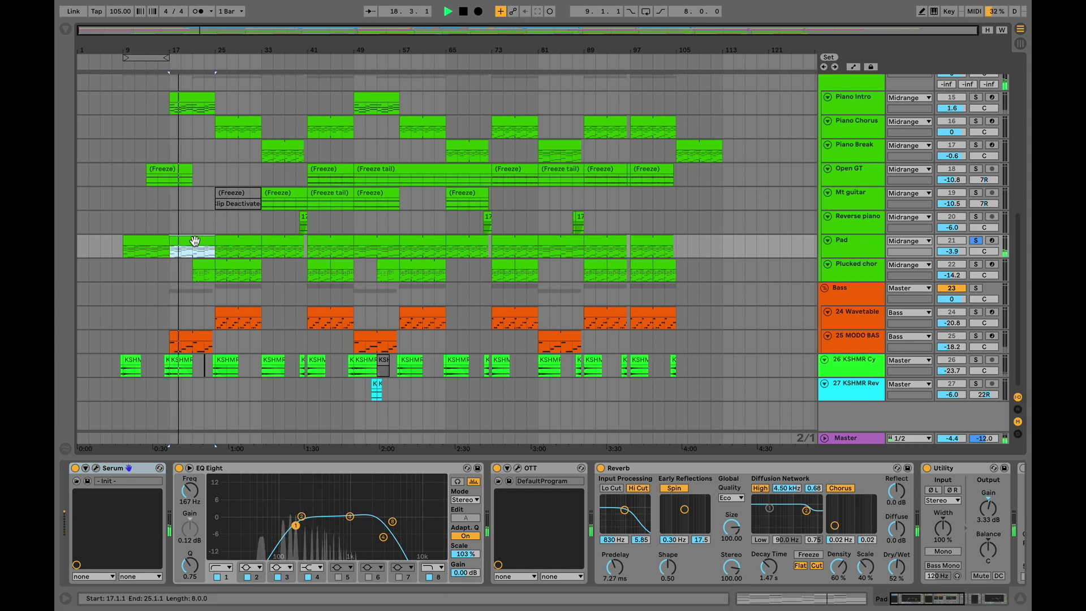
pyautogui.press('space')
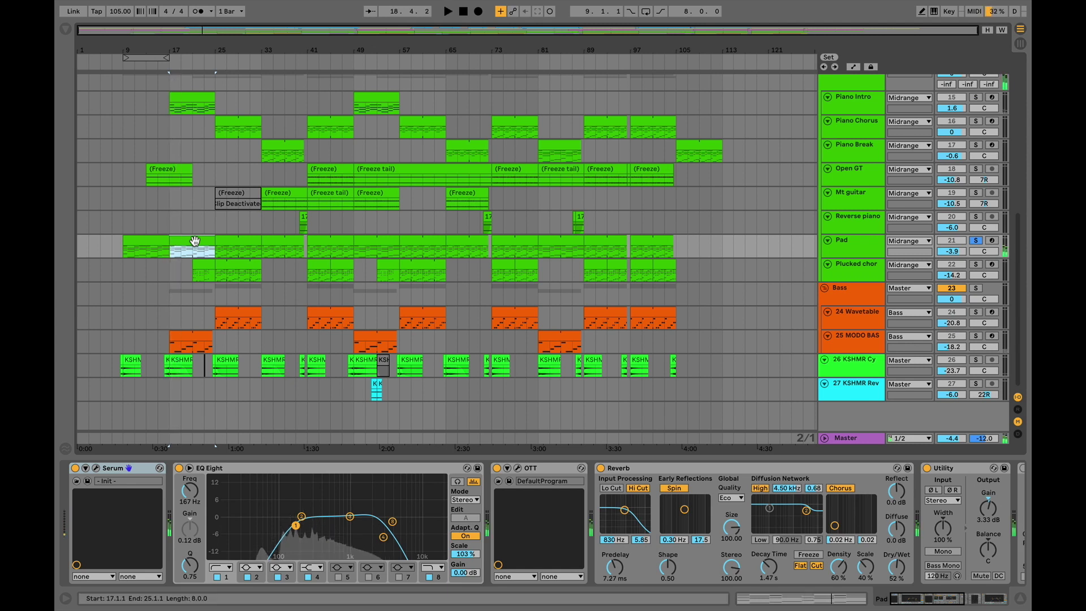
# Open the pad's Serum instrument, compare its oscillators by switching OSC B and OSC A off and on, and close it.
pyautogui.click(96, 468)
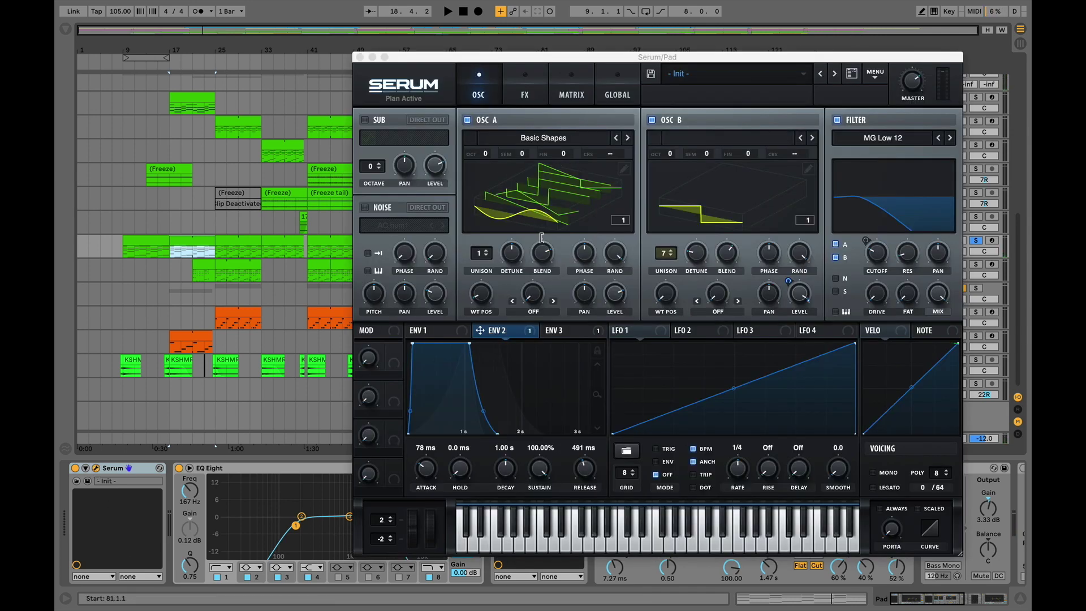
pyautogui.click(651, 120)
pyautogui.click(651, 120)
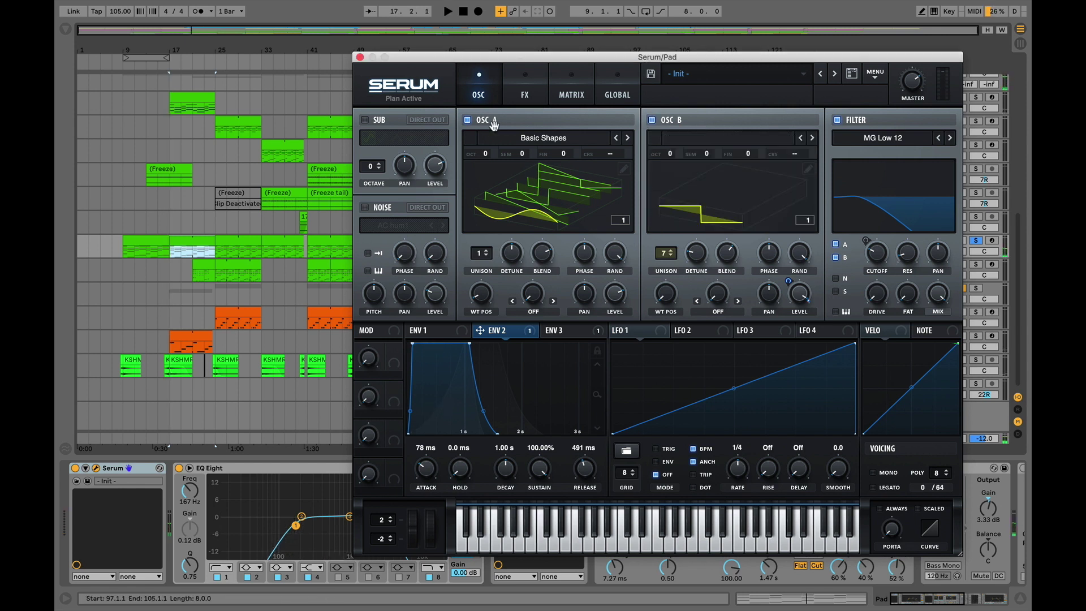
pyautogui.click(467, 121)
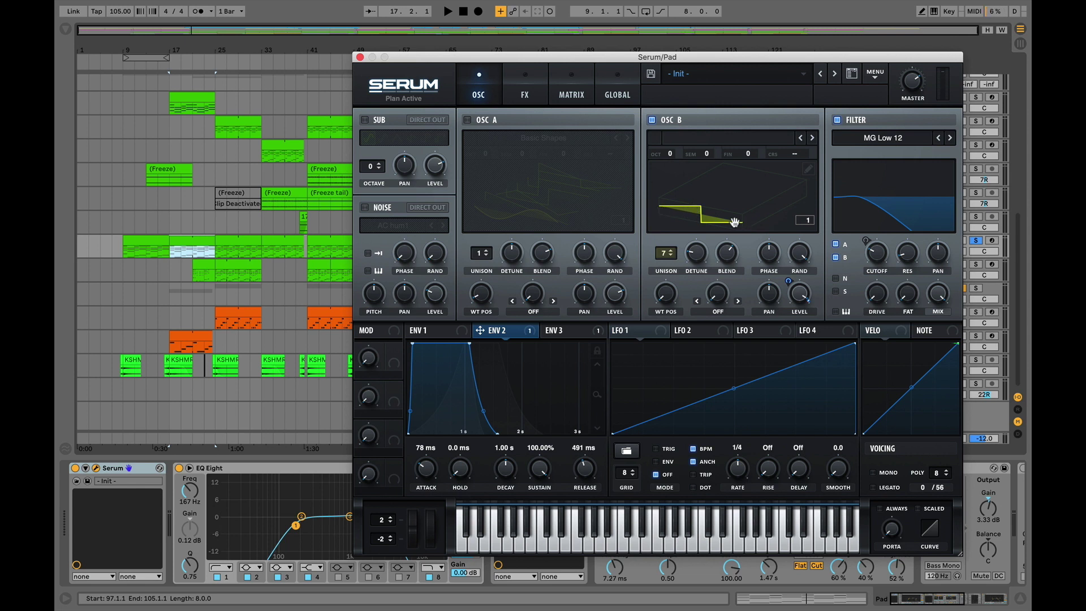
pyautogui.click(468, 120)
pyautogui.moveTo(699, 253); pyautogui.dragTo(699, 257)
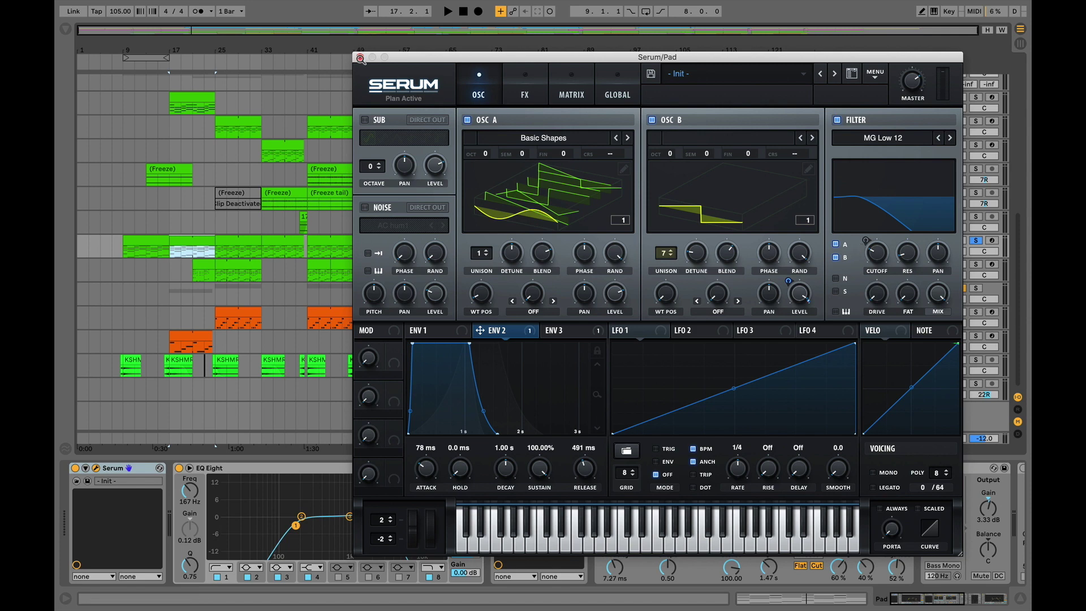
pyautogui.click(360, 58)
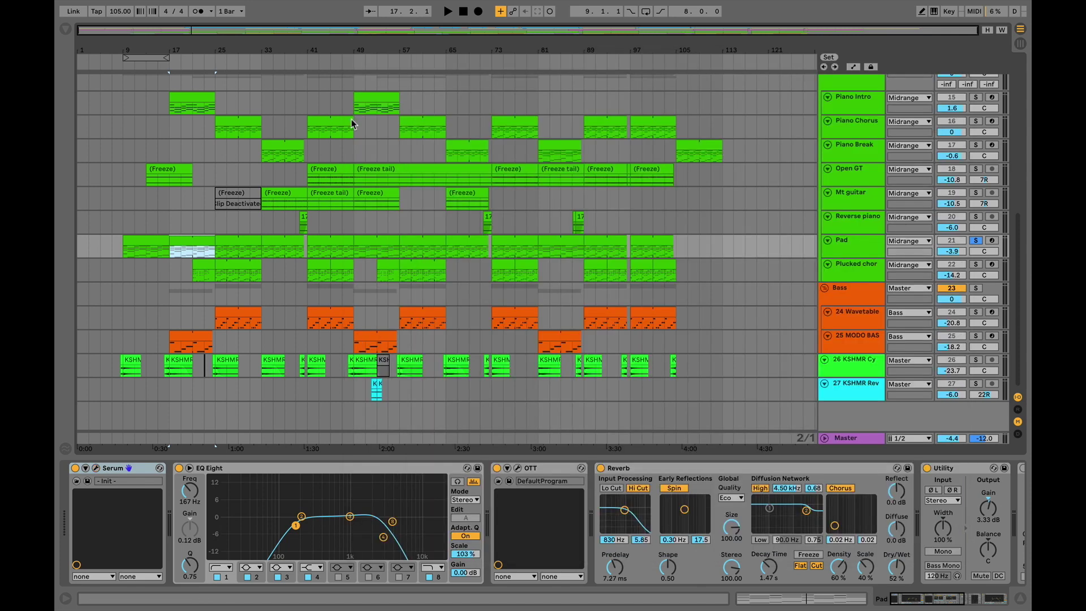
# Listen to the MODO BASS clip at bar 17 soloed, and turn its solo off.
pyautogui.click(187, 336)
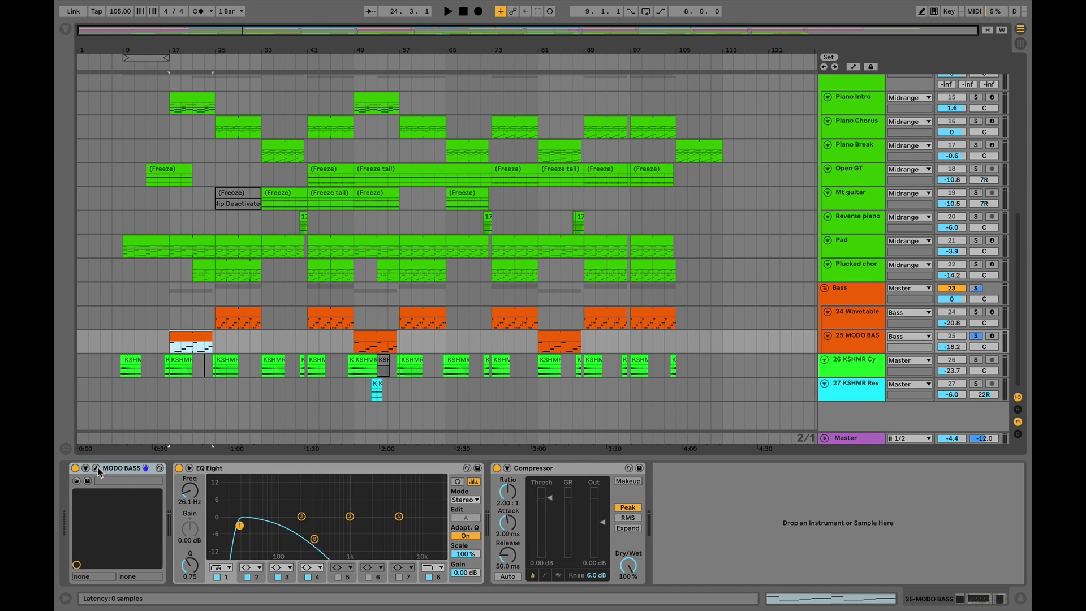
pyautogui.press('space')
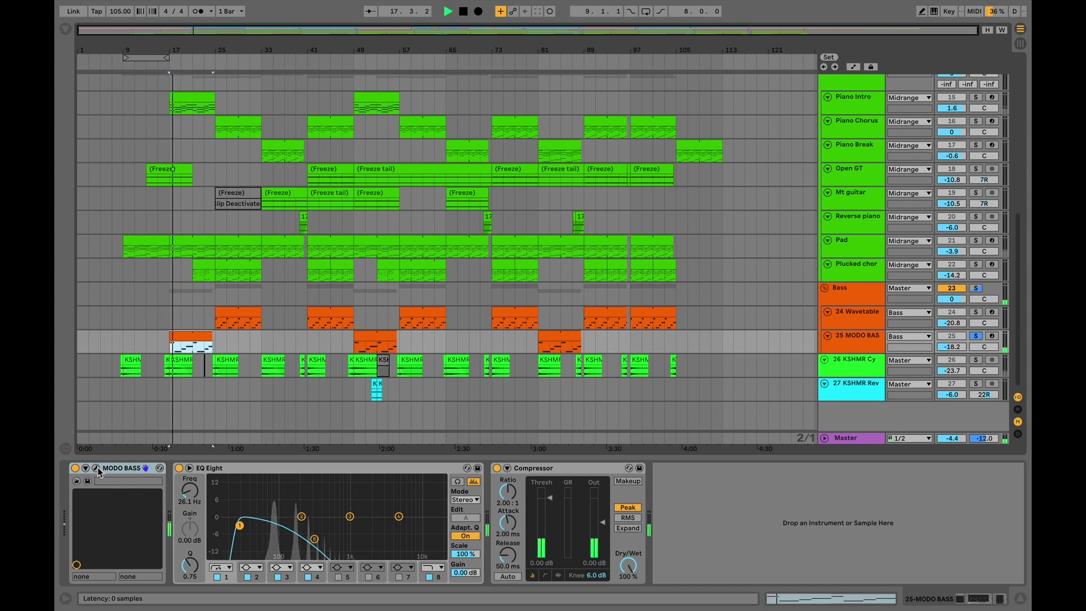
pyautogui.press('space')
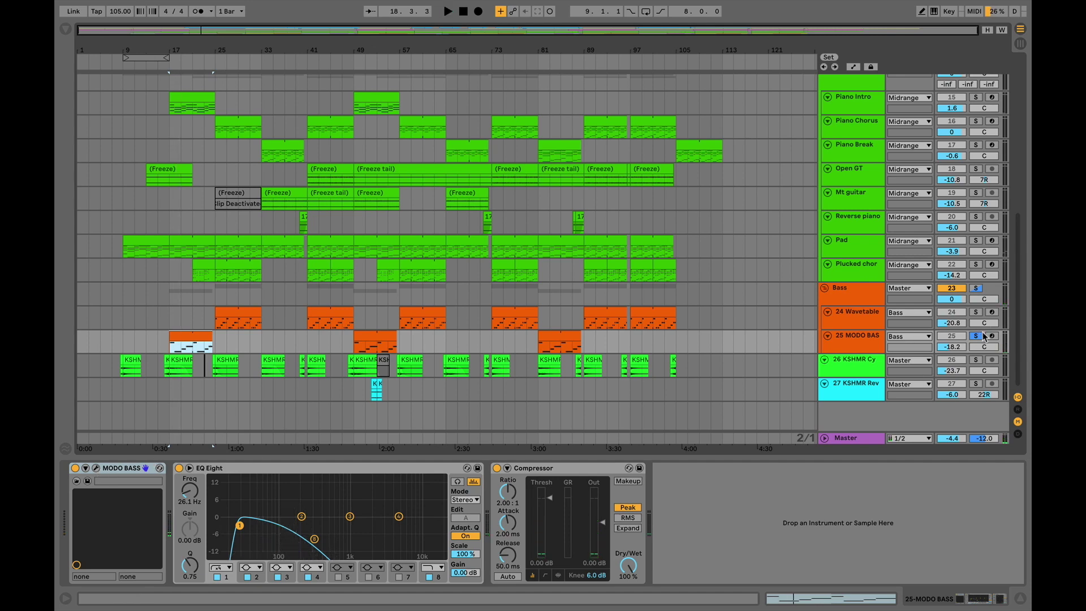
pyautogui.click(977, 337)
# Play the arrangement from the Beat track's clip at bar 25.
pyautogui.scroll(5, 291, 314)
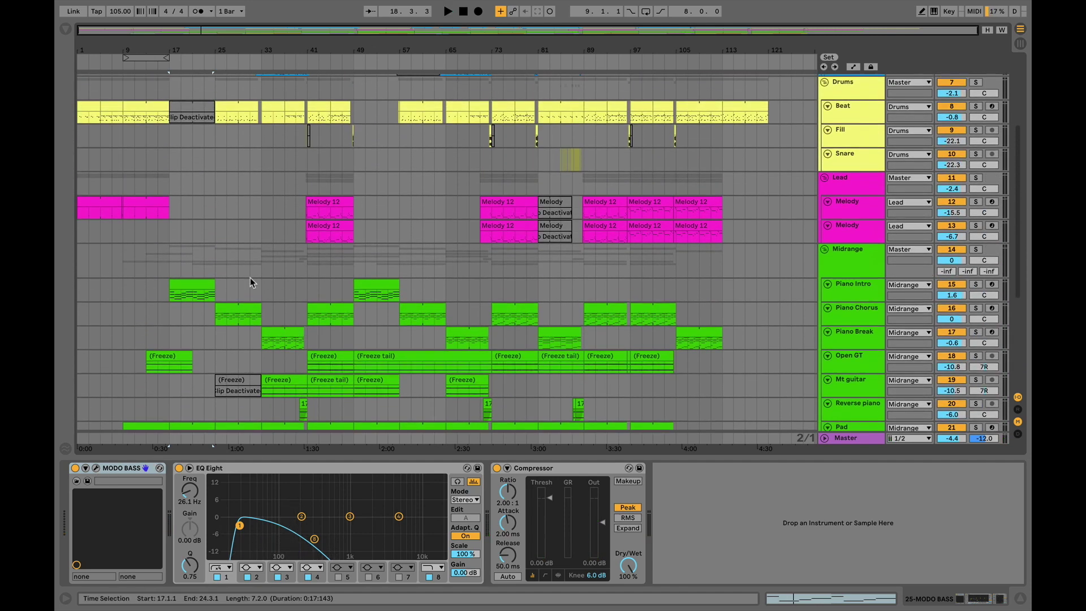
pyautogui.click(219, 106)
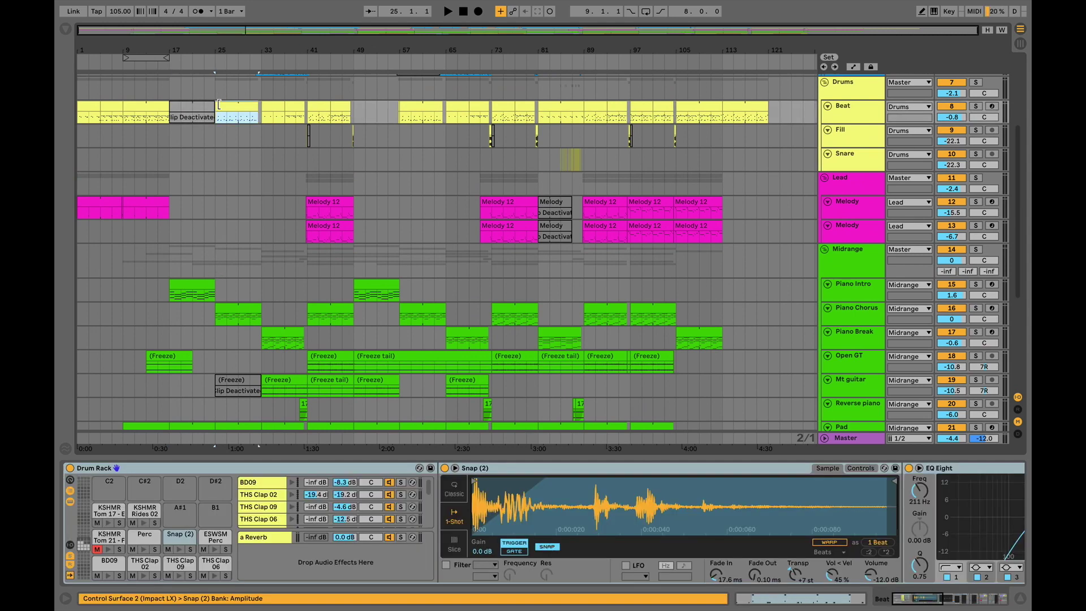
pyautogui.press('space')
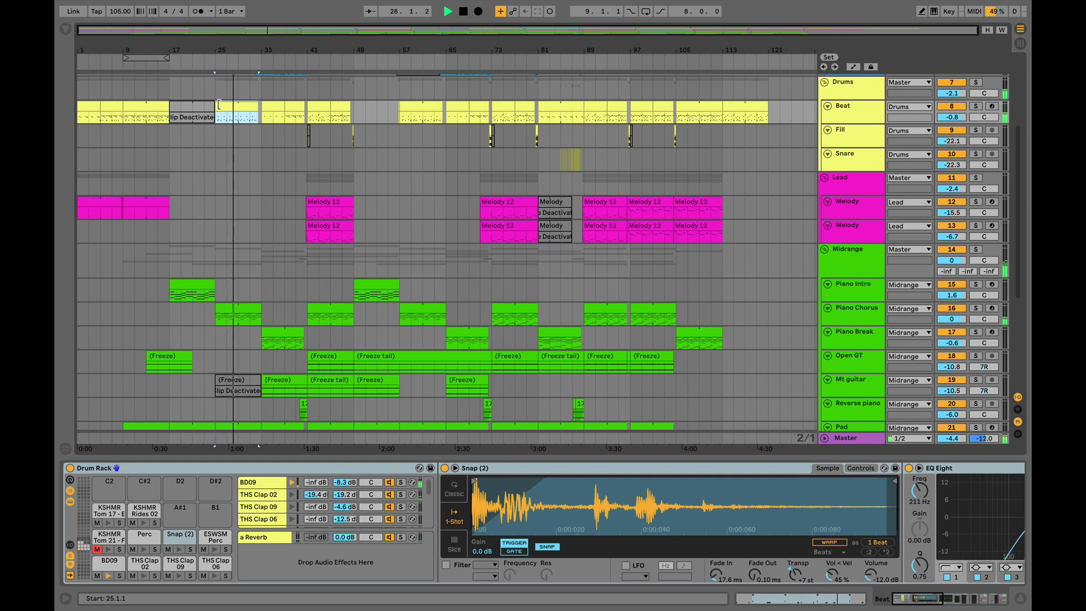
pyautogui.press('space')
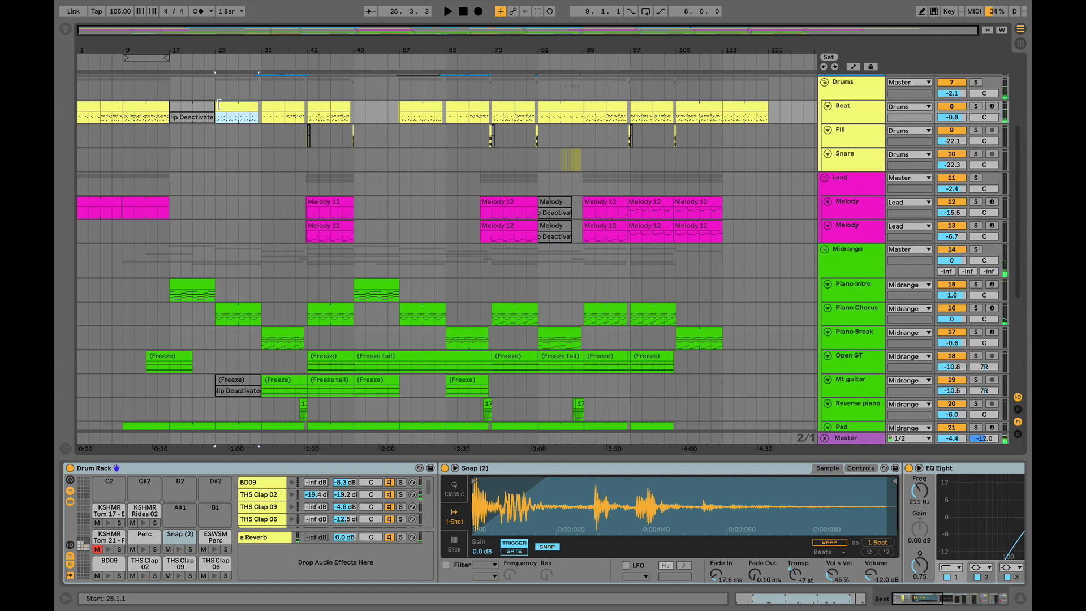
# Open the Beat clip's notes, audition the BD09, THS Clap 02 and Snap (2) sounds, and return to the device chain.
pyautogui.doubleClick(246, 121)
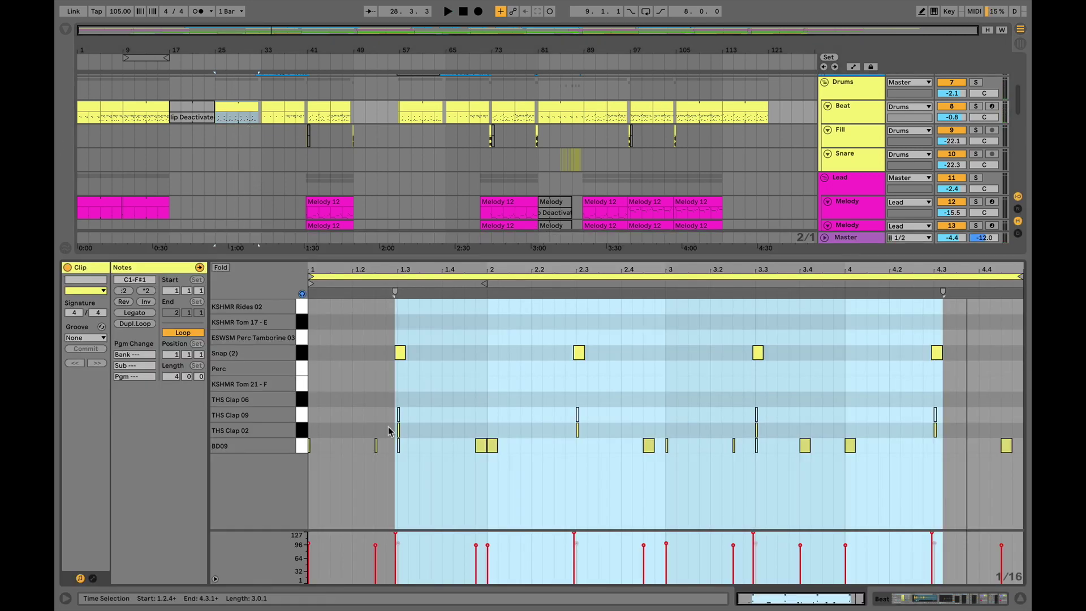
pyautogui.click(309, 449)
pyautogui.click(303, 436)
pyautogui.click(303, 356)
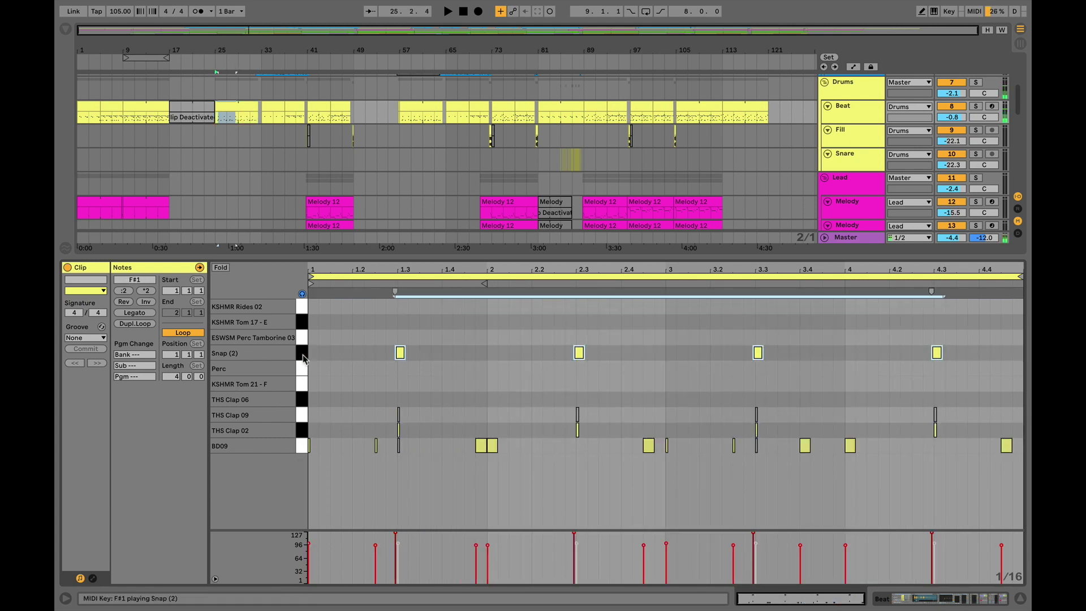
pyautogui.hotkey('shift', 'Tab')
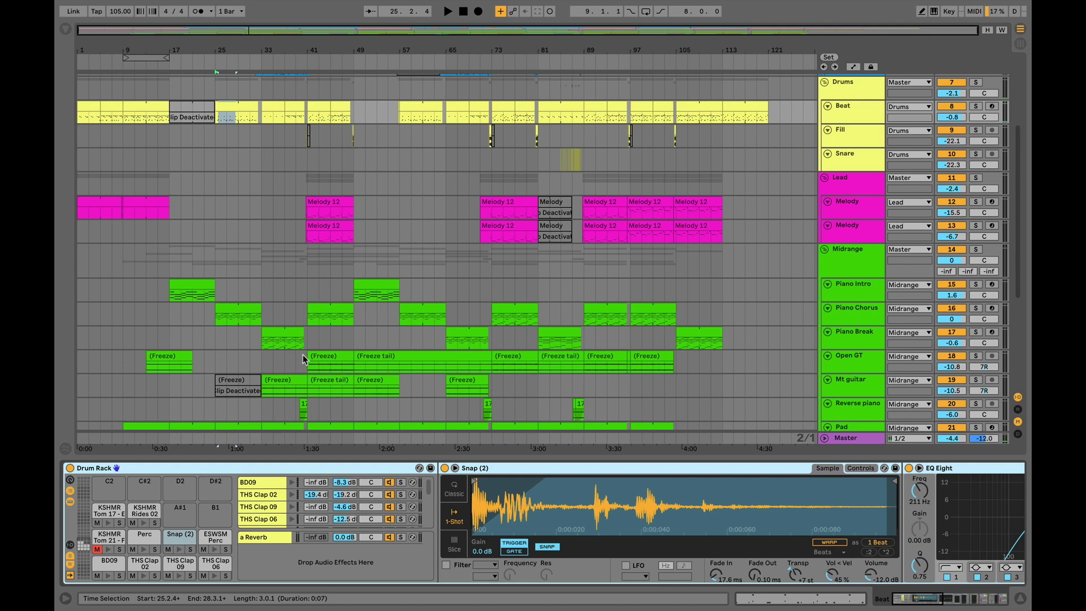
# Listen to the Plucked chords clip at bar 25 soloed.
pyautogui.scroll(-1, 228, 224)
pyautogui.scroll(-3, 228, 224)
pyautogui.click(241, 270)
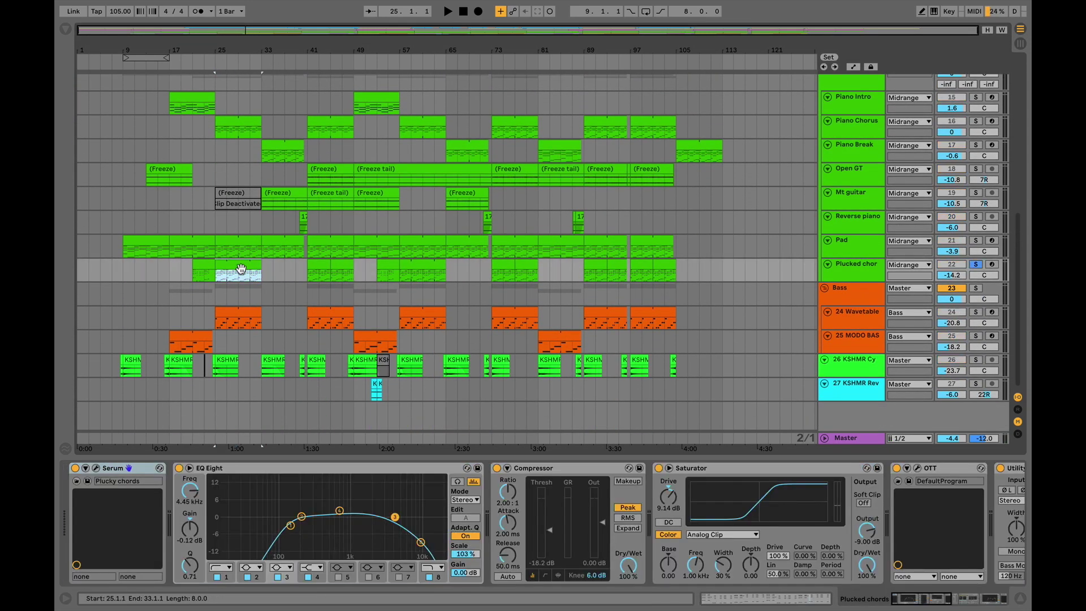
pyautogui.press('space')
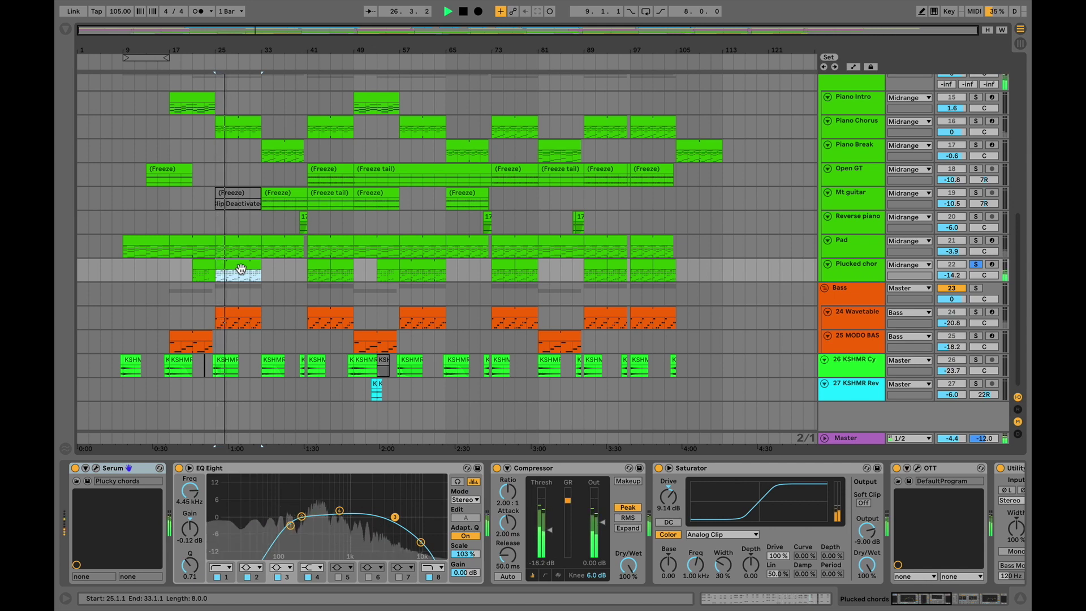
pyautogui.press('space')
# Open the Plucked chords clip and examine its note pattern across bars 2 to 4.
pyautogui.doubleClick(240, 270)
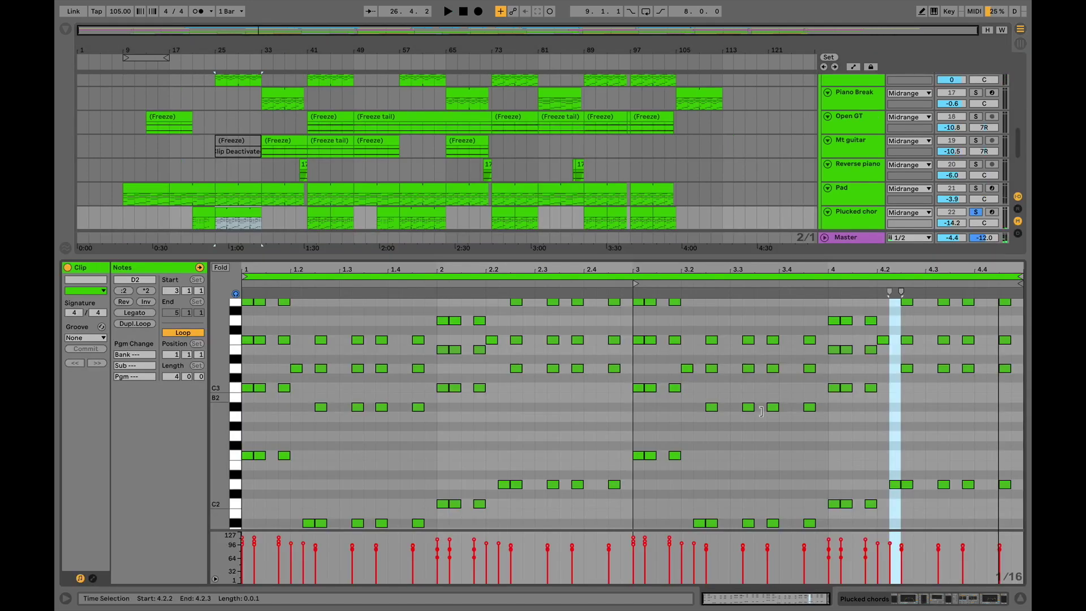
pyautogui.scroll(5, 764, 412)
pyautogui.scroll(-2, 758, 418)
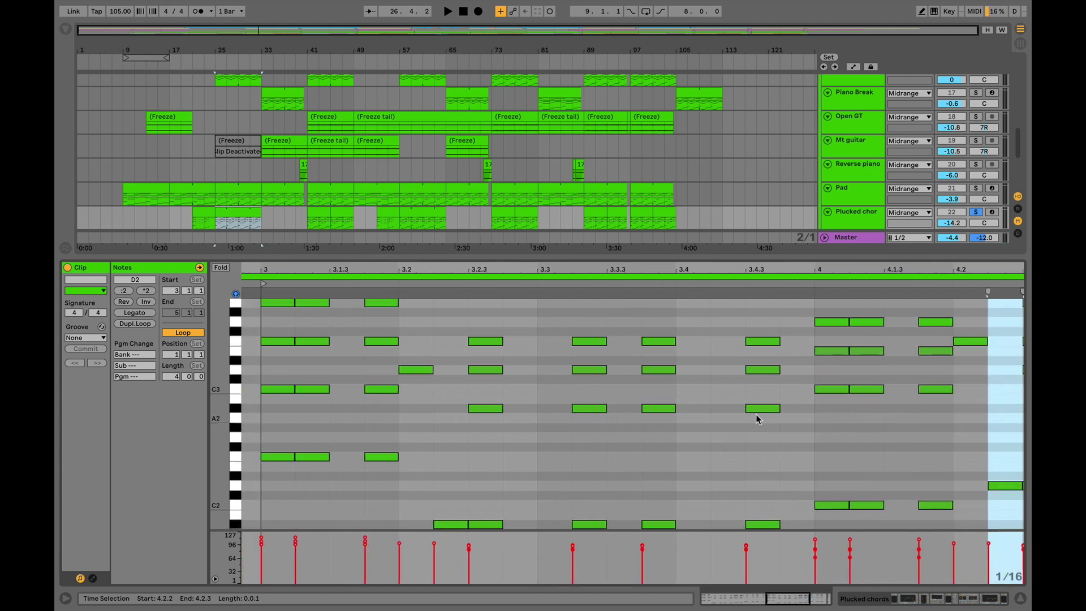
pyautogui.scroll(3, 756, 414)
pyautogui.scroll(-3, 757, 417)
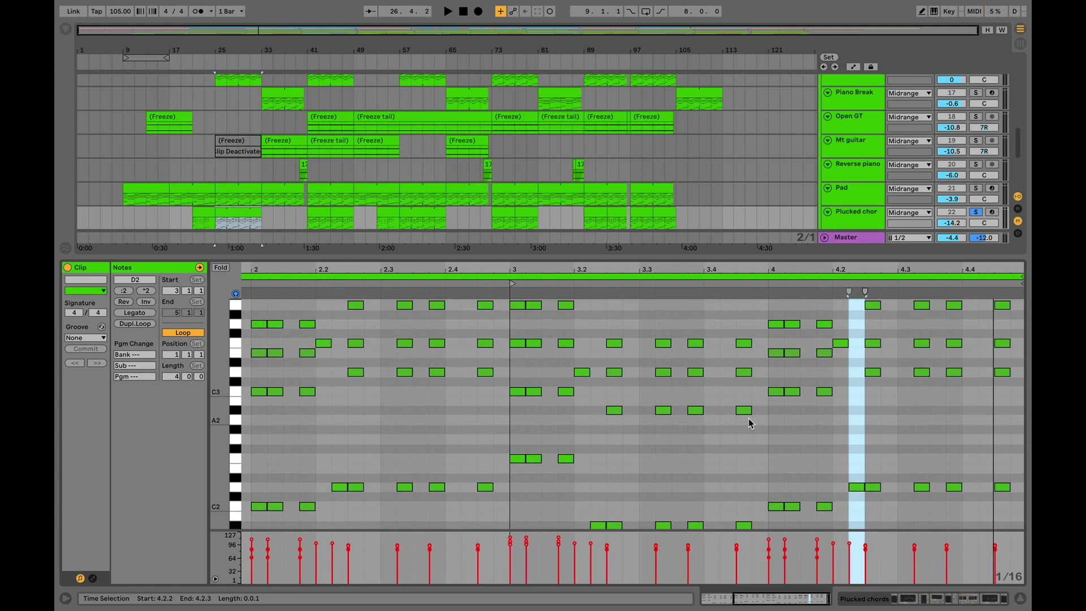
# Examine the lower notes of the Plucked chords clip, audition the D3 note at 3.2, and return to the device chain.
pyautogui.click(628, 389)
pyautogui.scroll(-3, 628, 389)
pyautogui.click(580, 335)
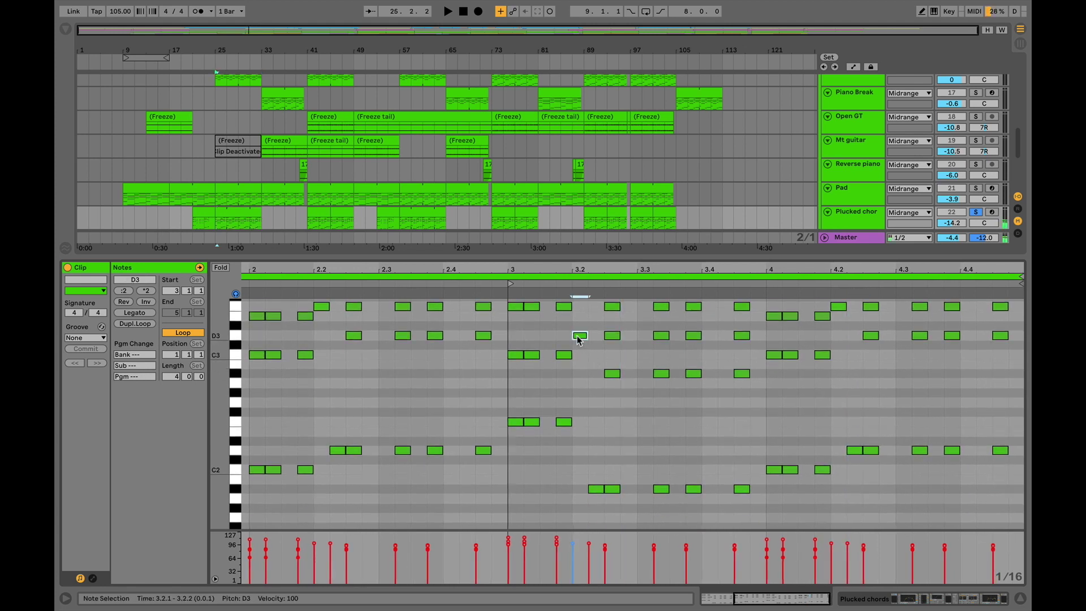
pyautogui.click(599, 490)
pyautogui.click(580, 337)
pyautogui.hotkey('shift', 'Tab')
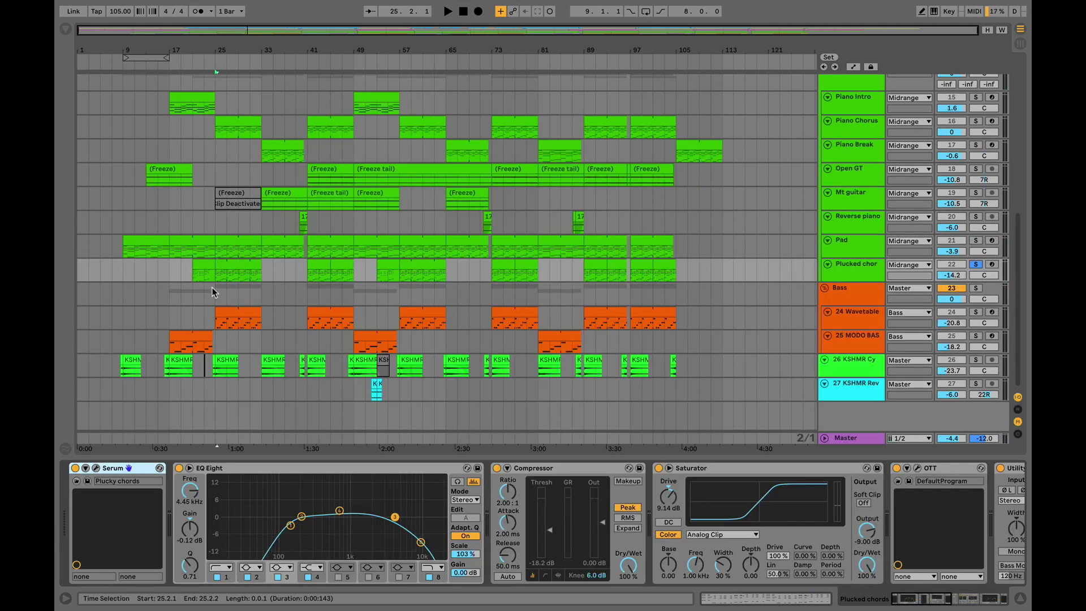
# Listen to the 24 Wavetable bass clip at bar 25 soloed.
pyautogui.click(236, 314)
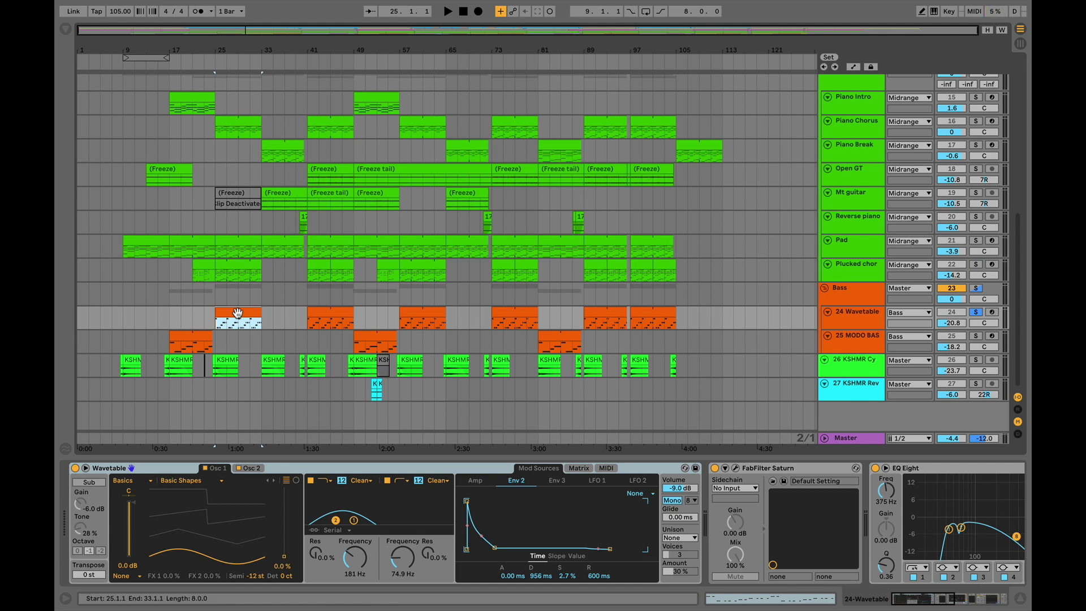
pyautogui.press('space')
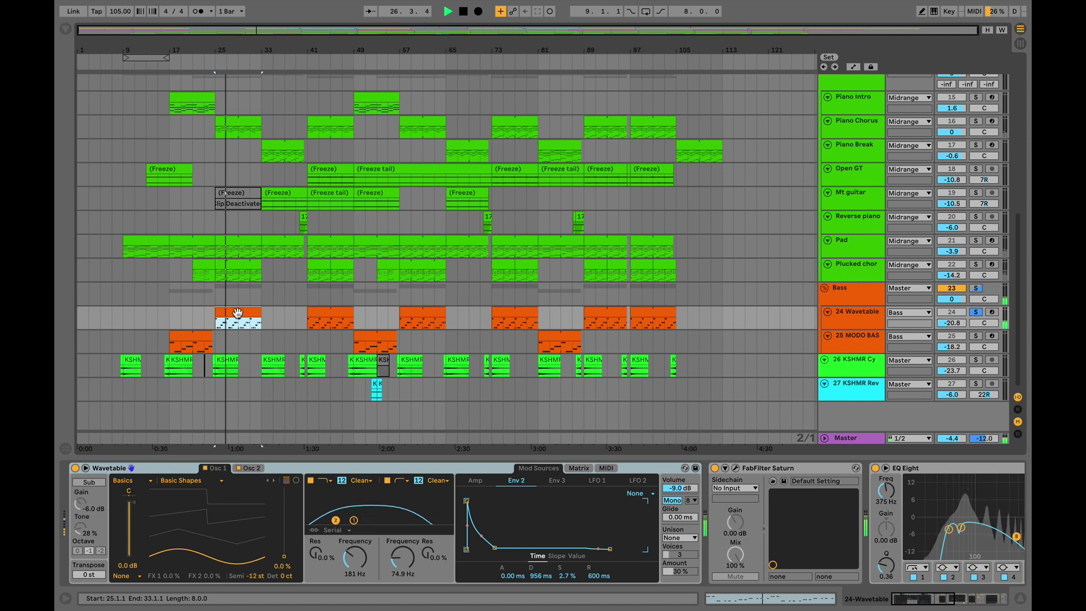
pyautogui.press('space')
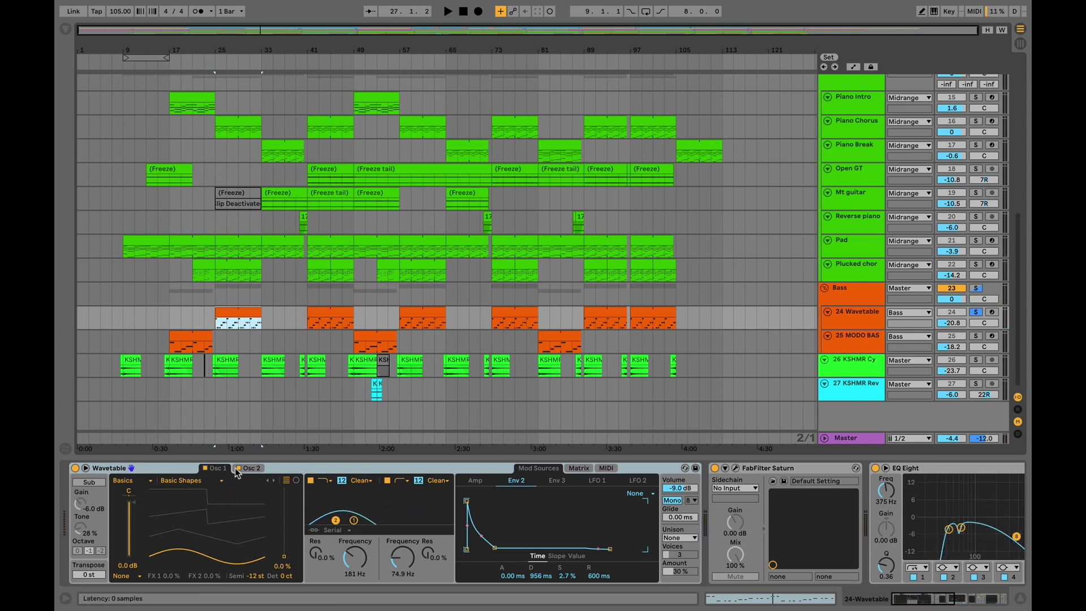
# Switch off the Wavetable's Osc 2 and listen to the bass with only Osc 1 active.
pyautogui.click(248, 467)
pyautogui.click(223, 469)
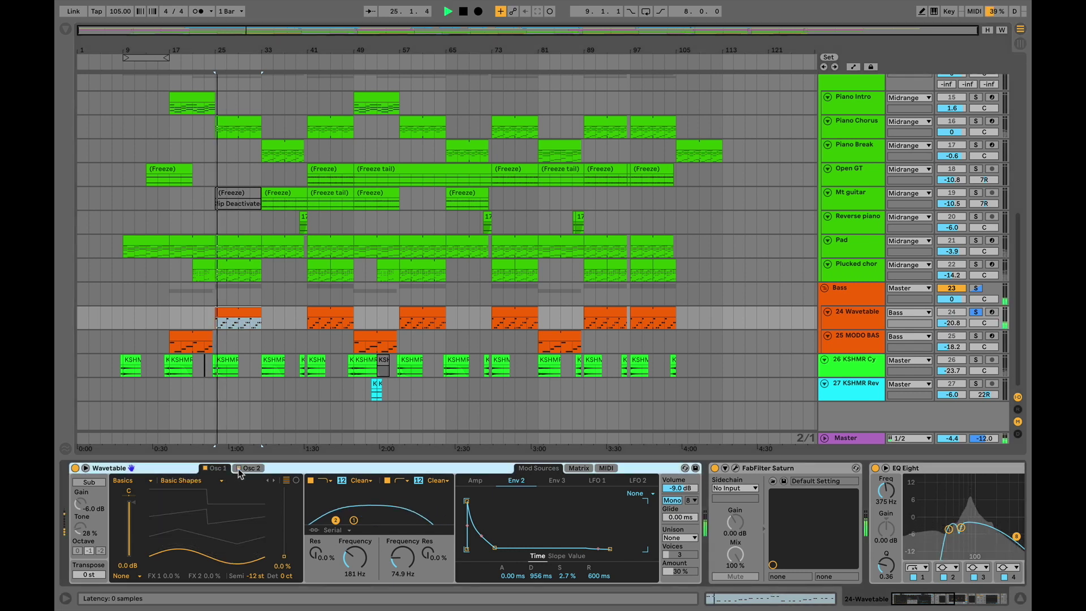
pyautogui.press('space')
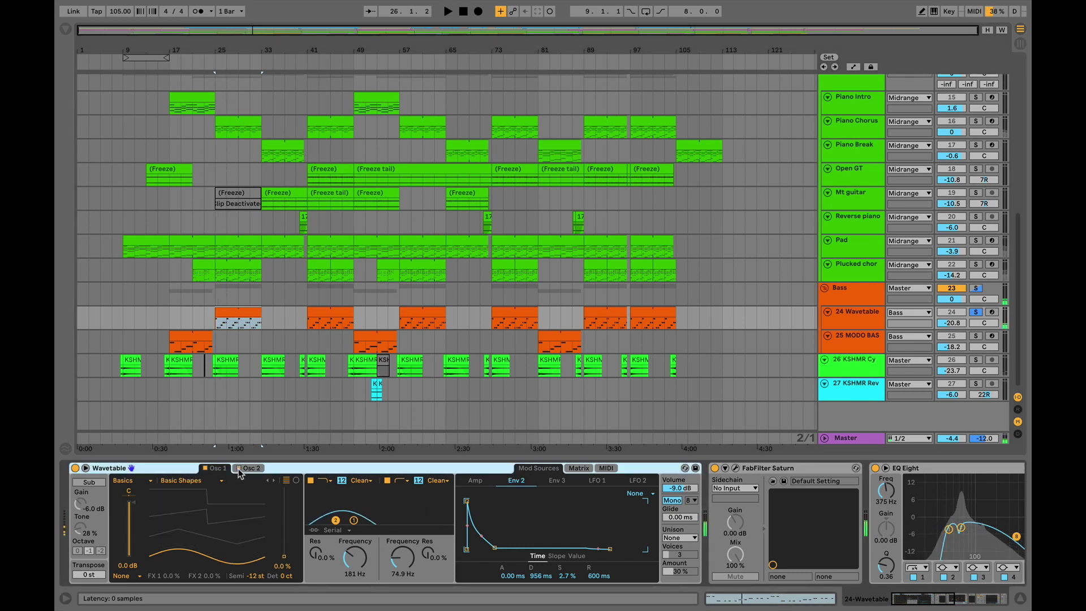
# Show the Wavetable's Osc 2 settings and listen to the bass with only Osc 2 active.
pyautogui.click(247, 469)
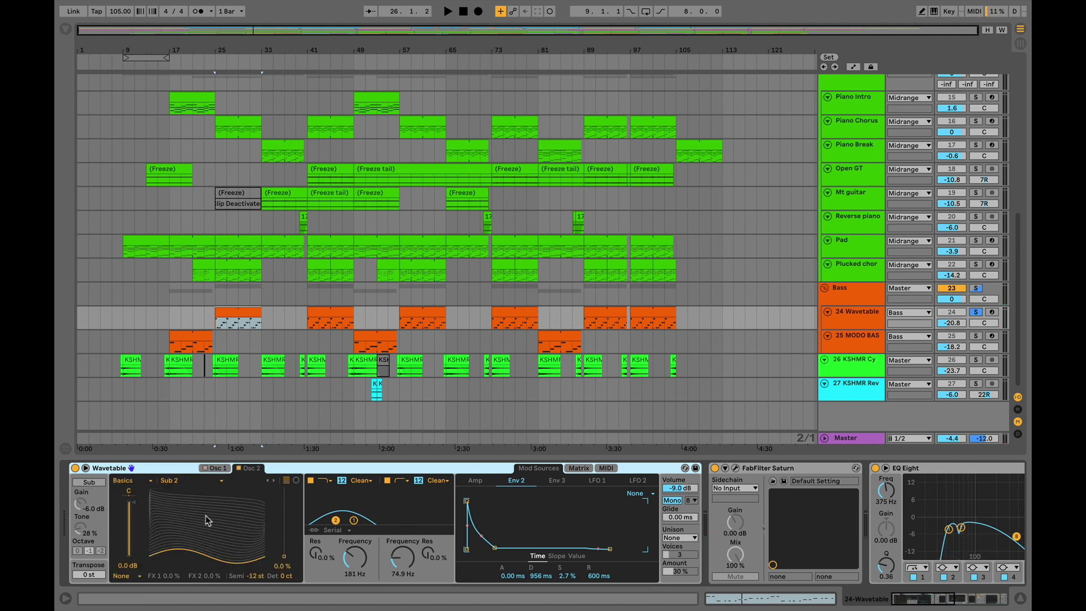
pyautogui.press('space')
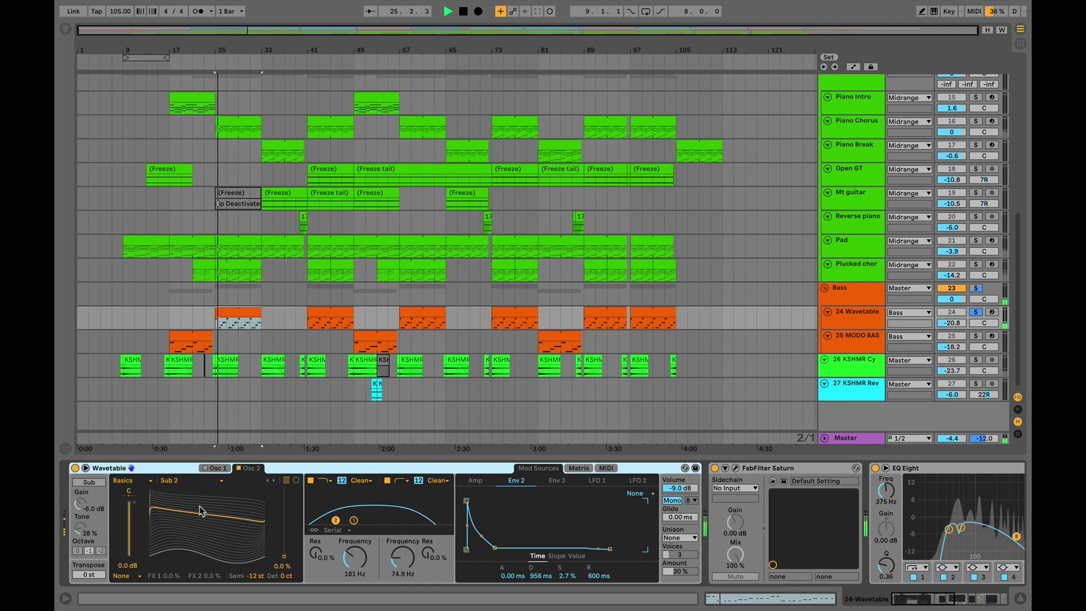
pyautogui.press('space')
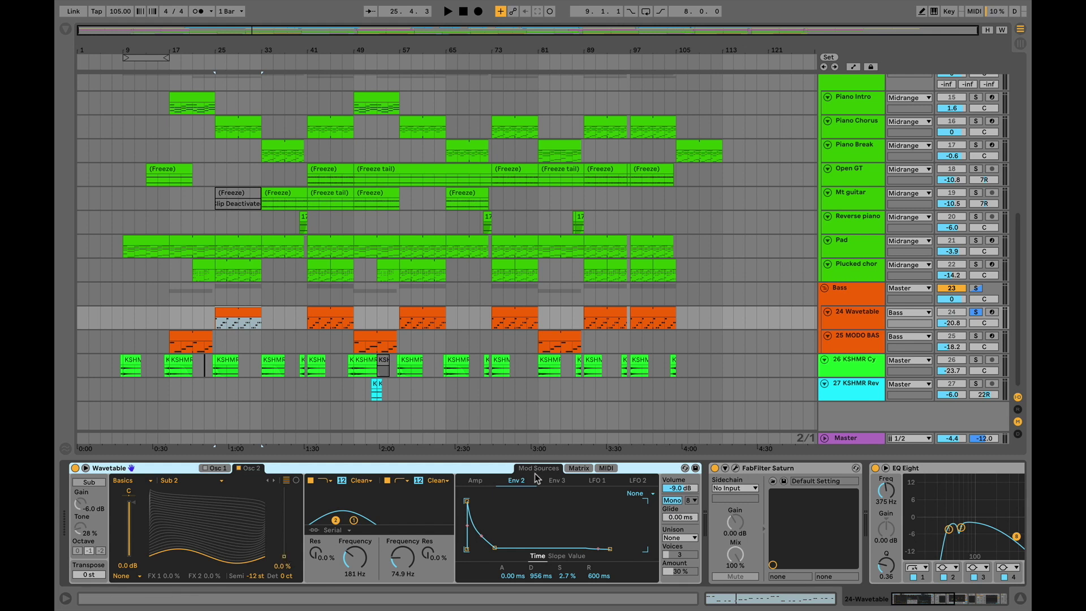
# Inspect the Wavetable's Env 2 modulation routings, then listen to the bass with both oscillators active.
pyautogui.click(578, 469)
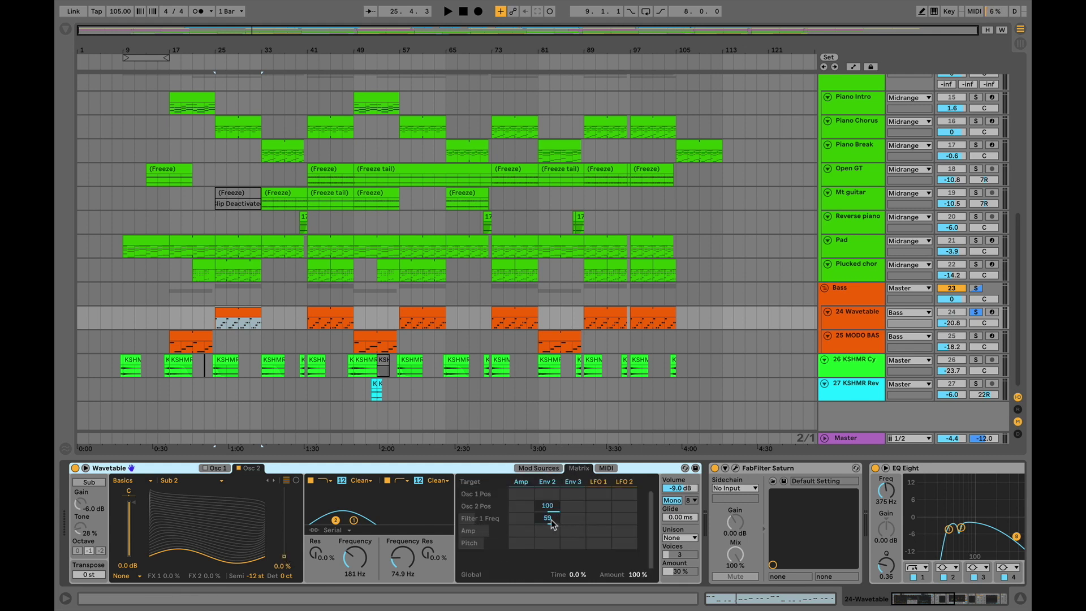
pyautogui.click(547, 486)
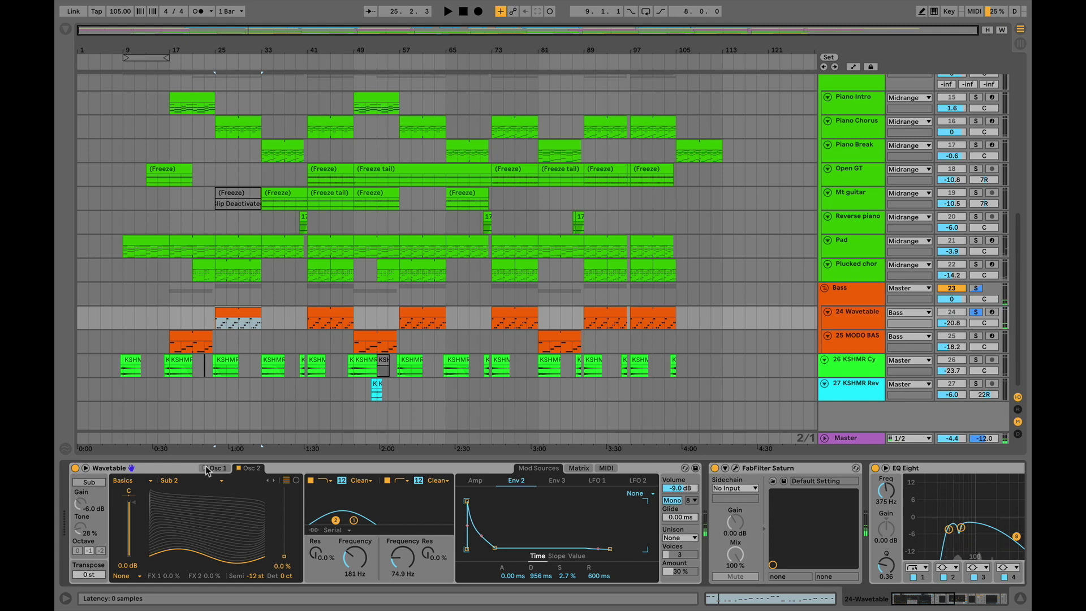
pyautogui.press('space')
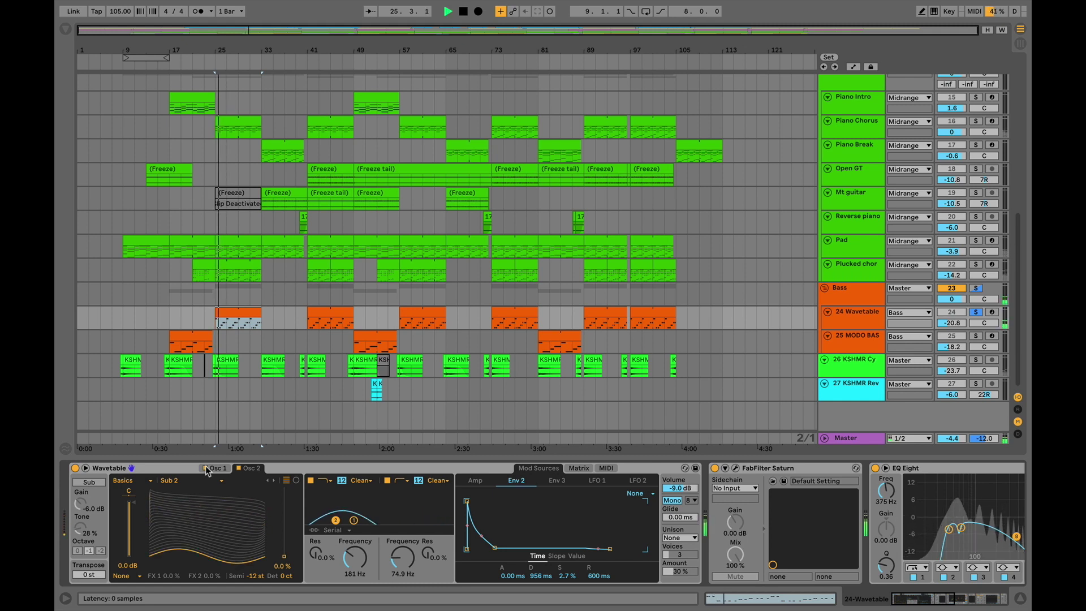
pyautogui.press('space')
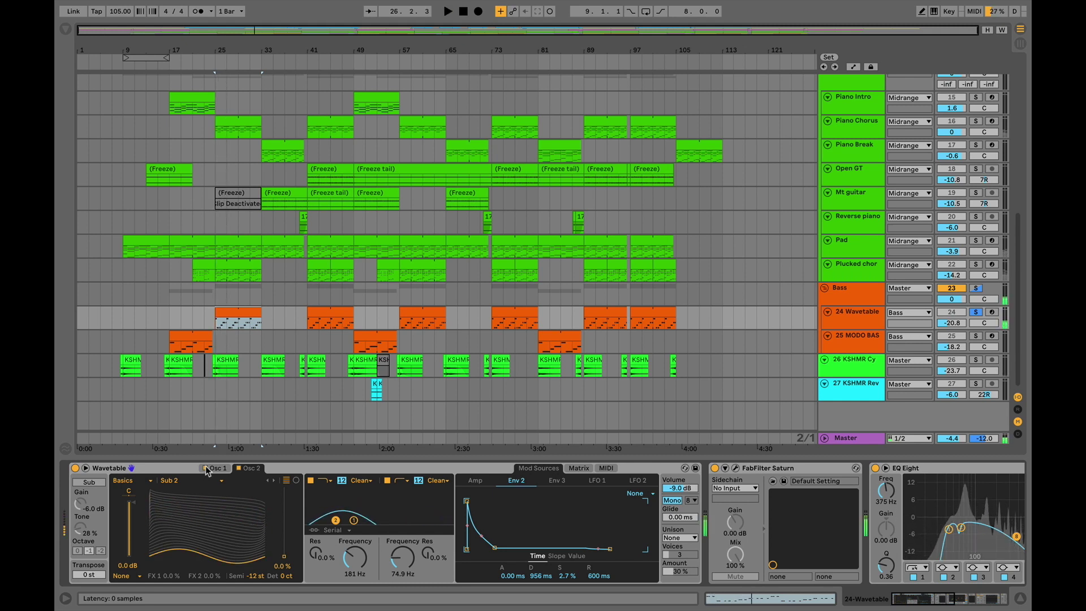
# Unsolo the 24 Wavetable track and play the full arrangement from bar 25.
pyautogui.click(976, 312)
pyautogui.click(220, 316)
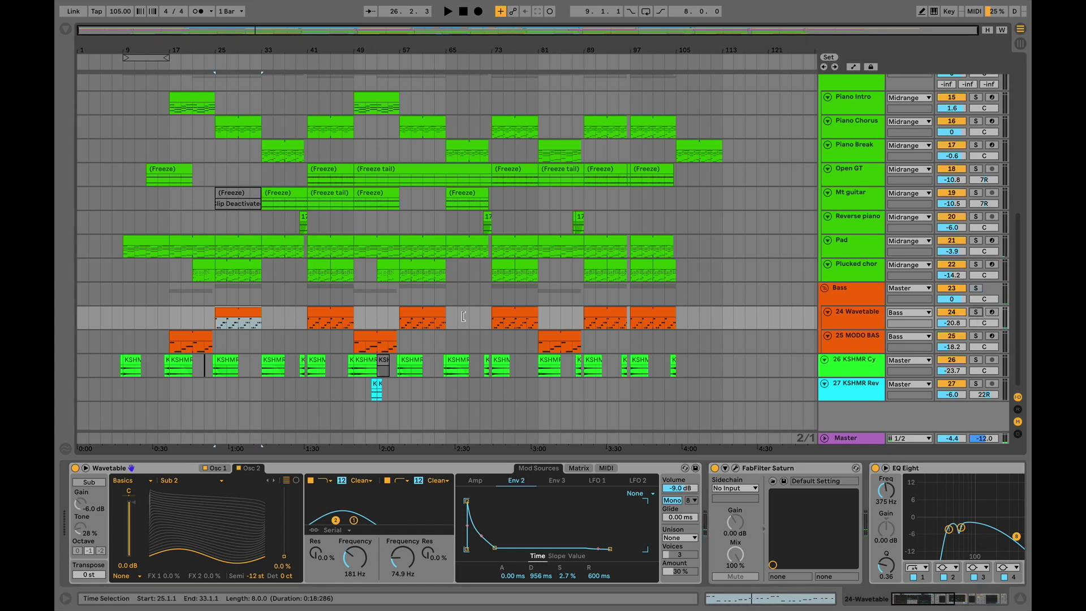
pyautogui.press('space')
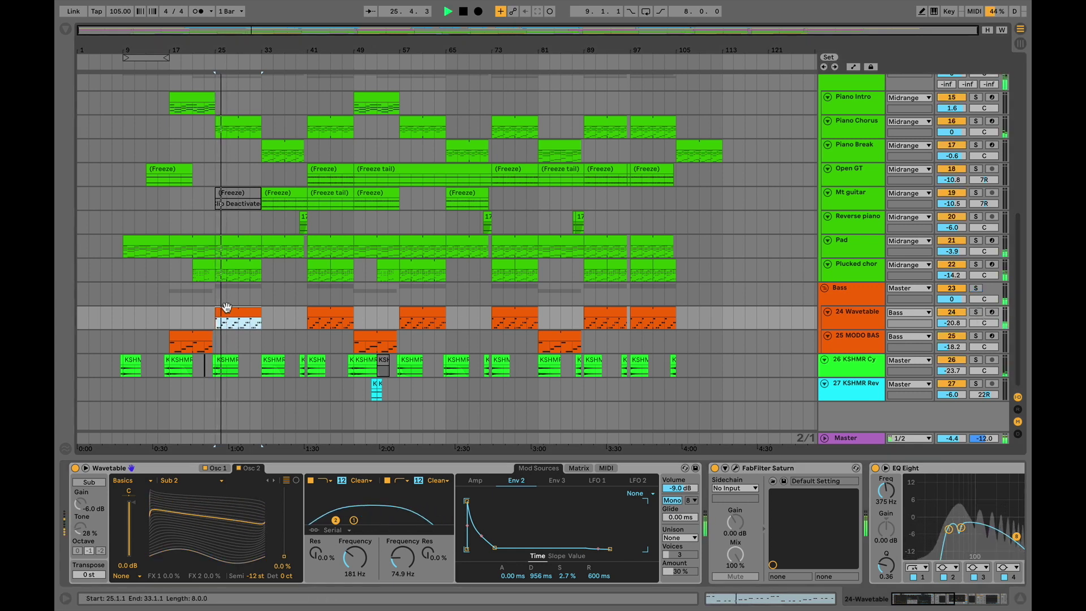
pyautogui.scroll(2, 226, 307)
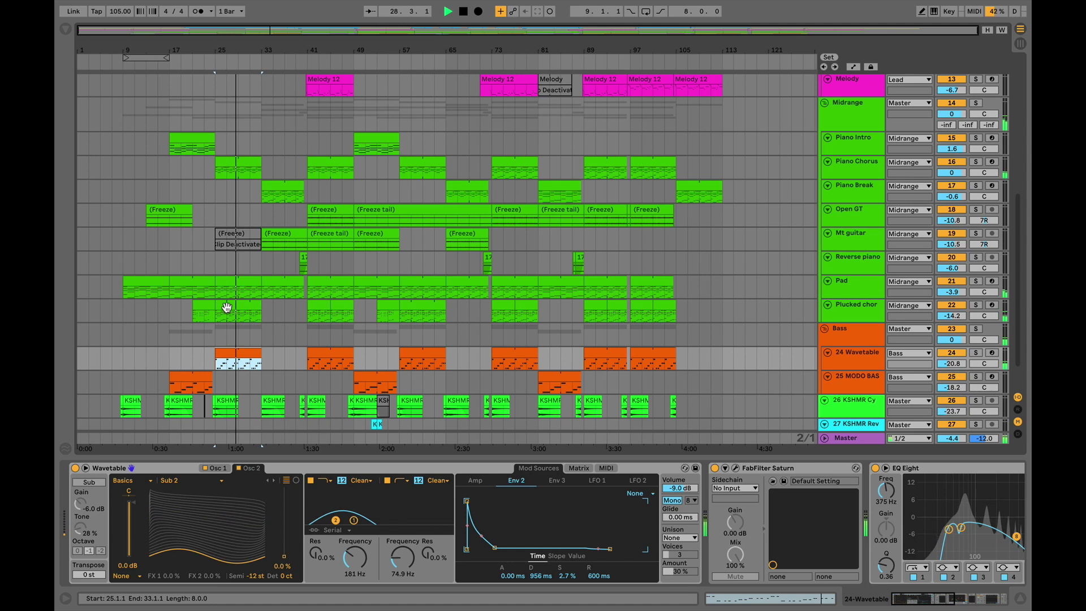
# Play the arrangement from bar 32, where the Backup vocal clip begins.
pyautogui.scroll(10, 345, 87)
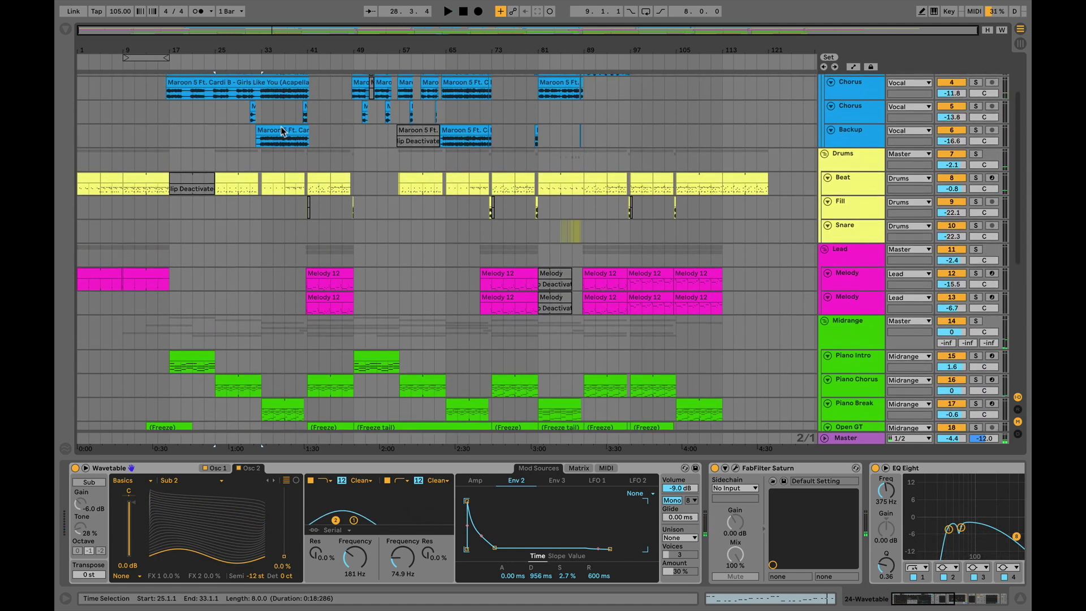
pyautogui.scroll(2, 288, 215)
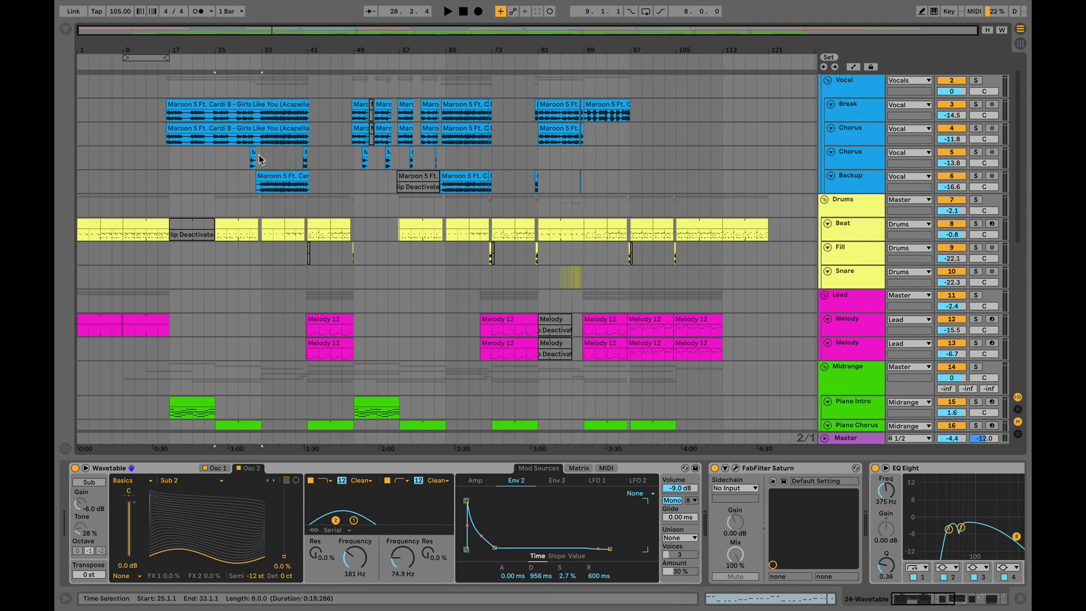
pyautogui.scroll(5, 258, 157)
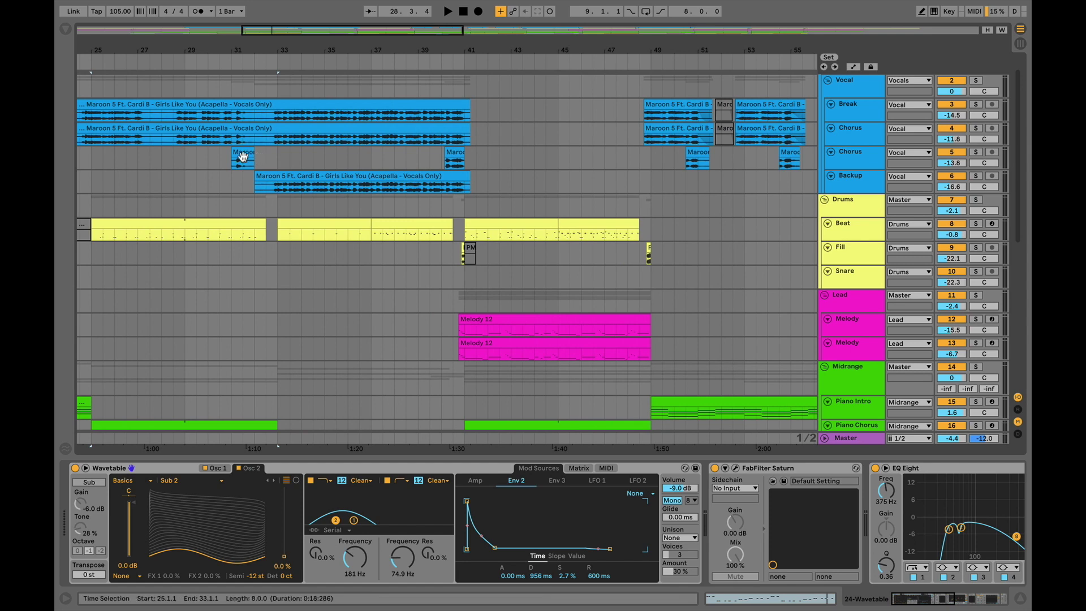
pyautogui.click(258, 162)
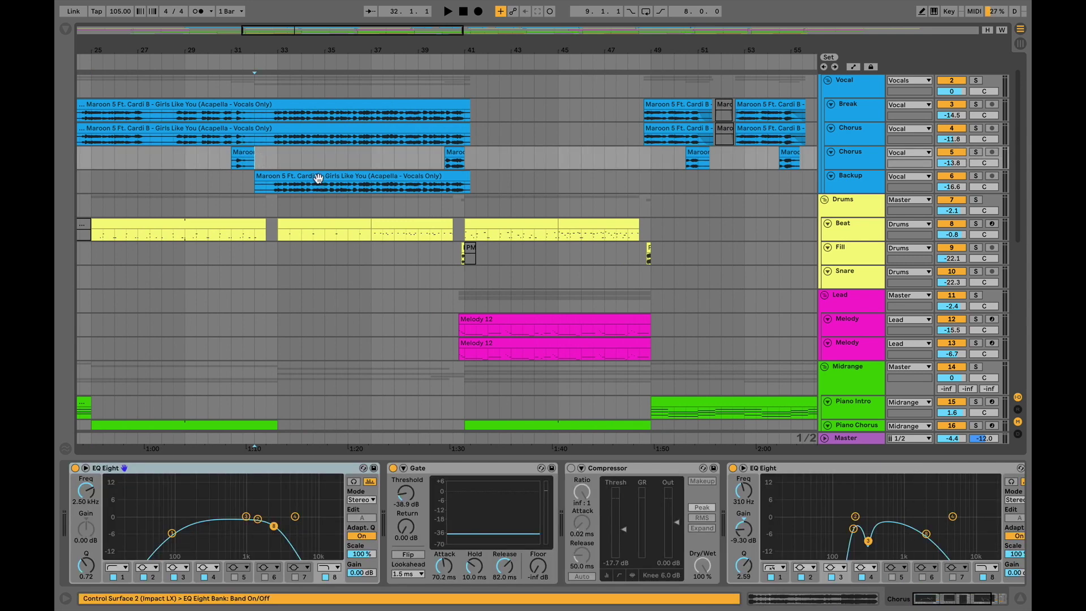
pyautogui.press('space')
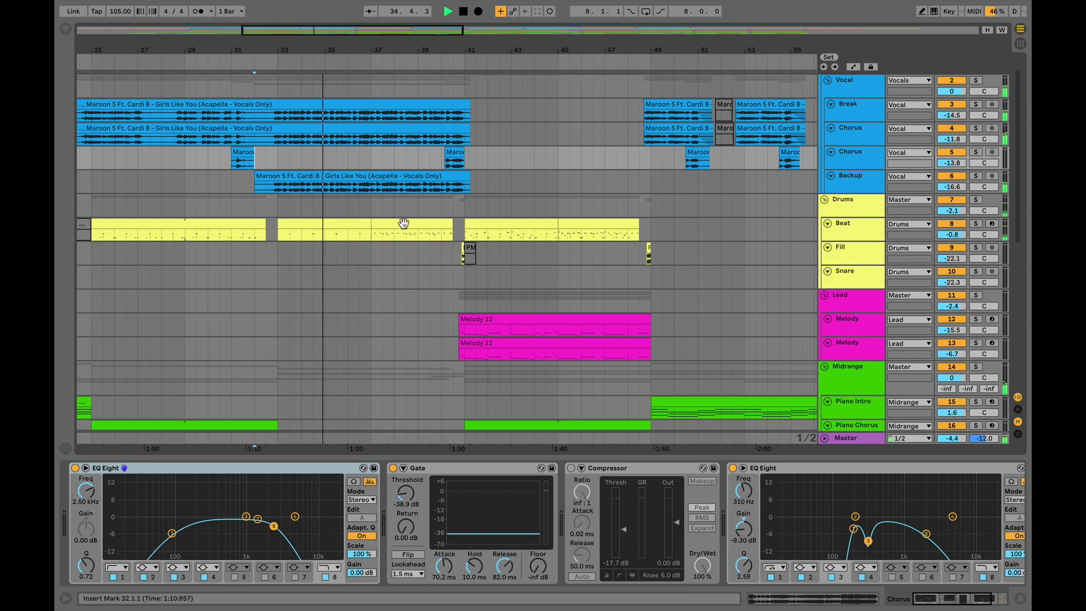
pyautogui.scroll(-10, 409, 235)
pyautogui.press('-')
pyautogui.press('space')
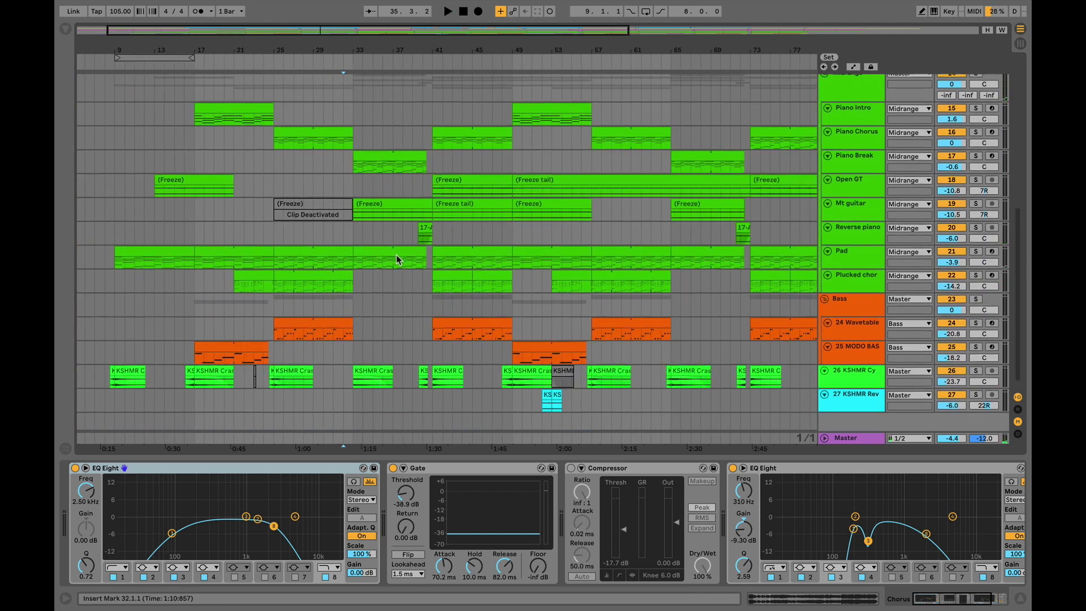
# Open the Beat clip at bar 37, audition its ESWSM Perc Tamborine 03 and Perc sounds, and return to the device chain.
pyautogui.scroll(8, 394, 222)
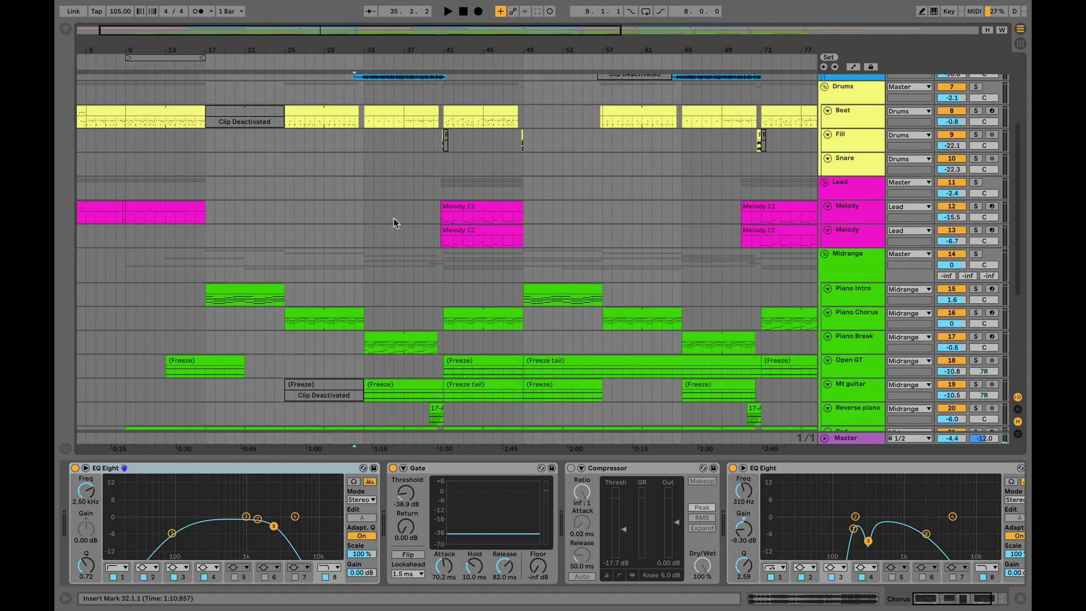
pyautogui.doubleClick(426, 113)
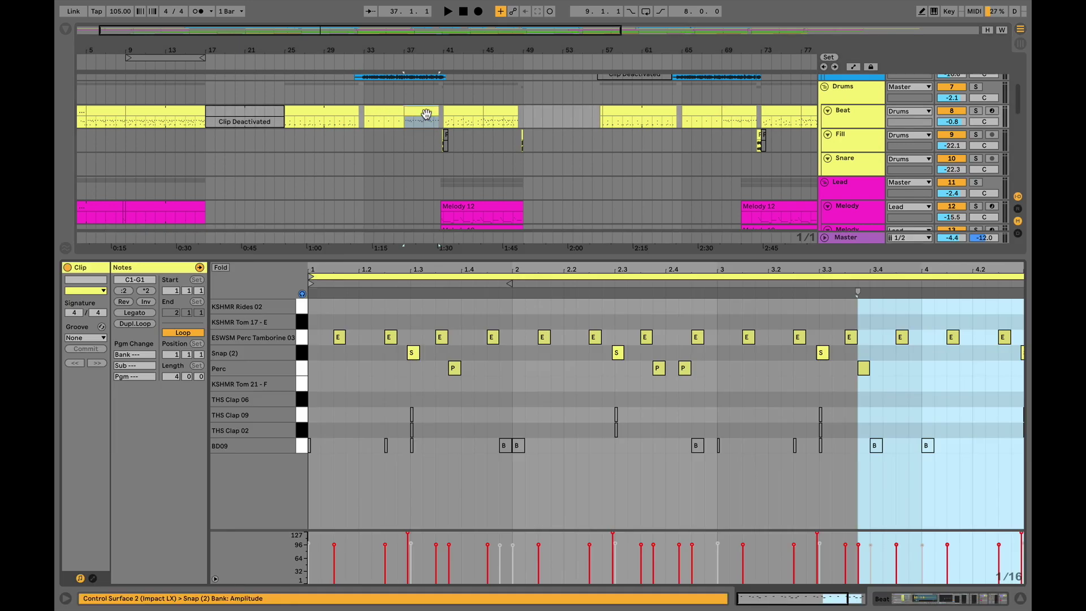
pyautogui.click(304, 342)
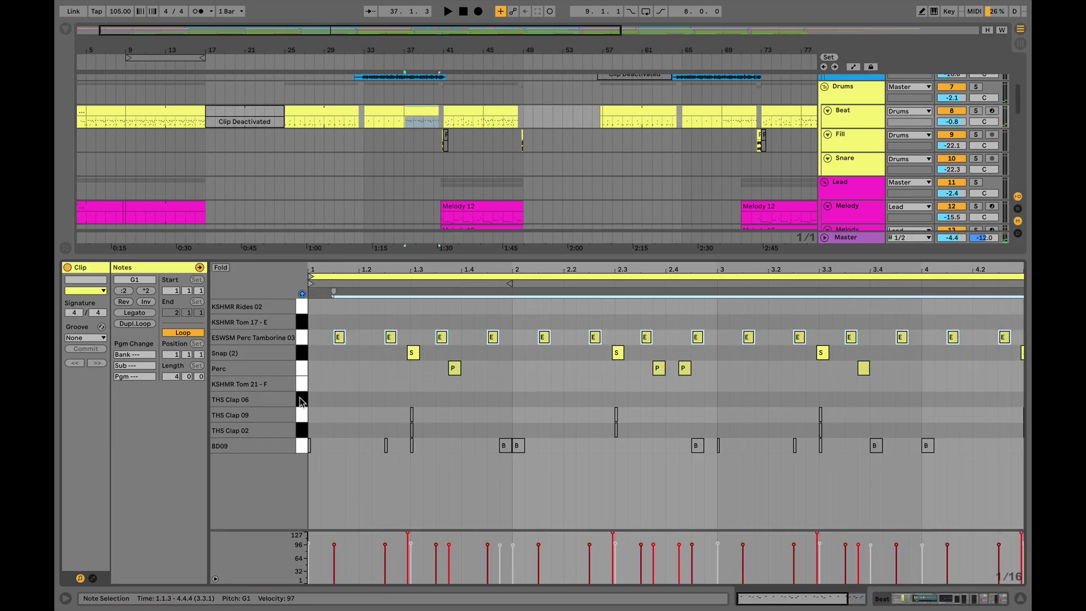
pyautogui.click(304, 370)
pyautogui.hotkey('shift', 'Tab')
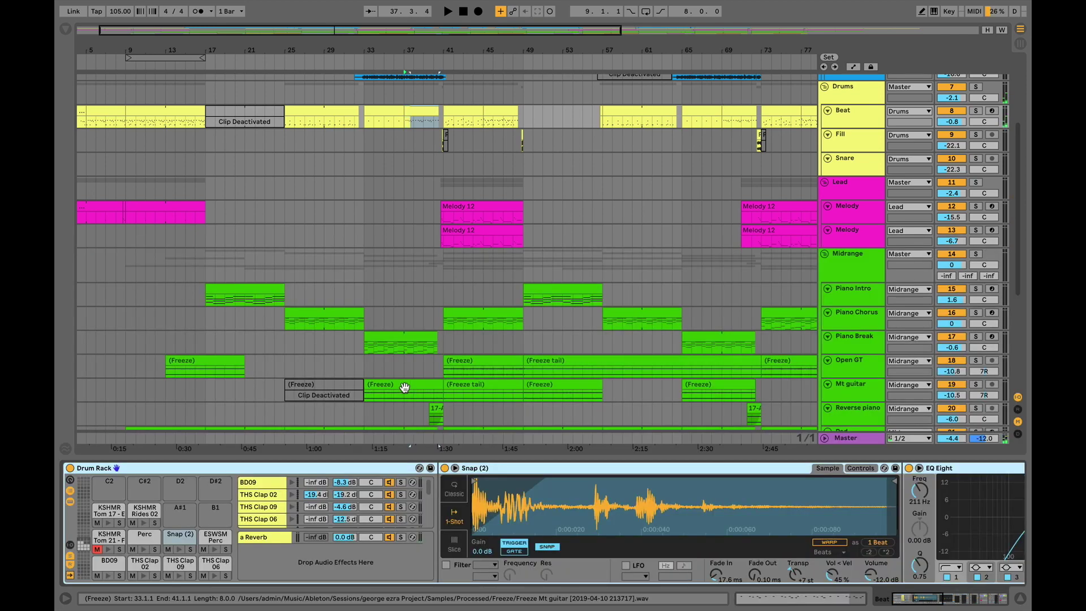
# Play the arrangement from bar 37 through to about bar 48.
pyautogui.scroll(3, 444, 155)
pyautogui.scroll(-3, 440, 156)
pyautogui.click(311, 181)
pyautogui.scroll(-3, 310, 179)
pyautogui.press('space')
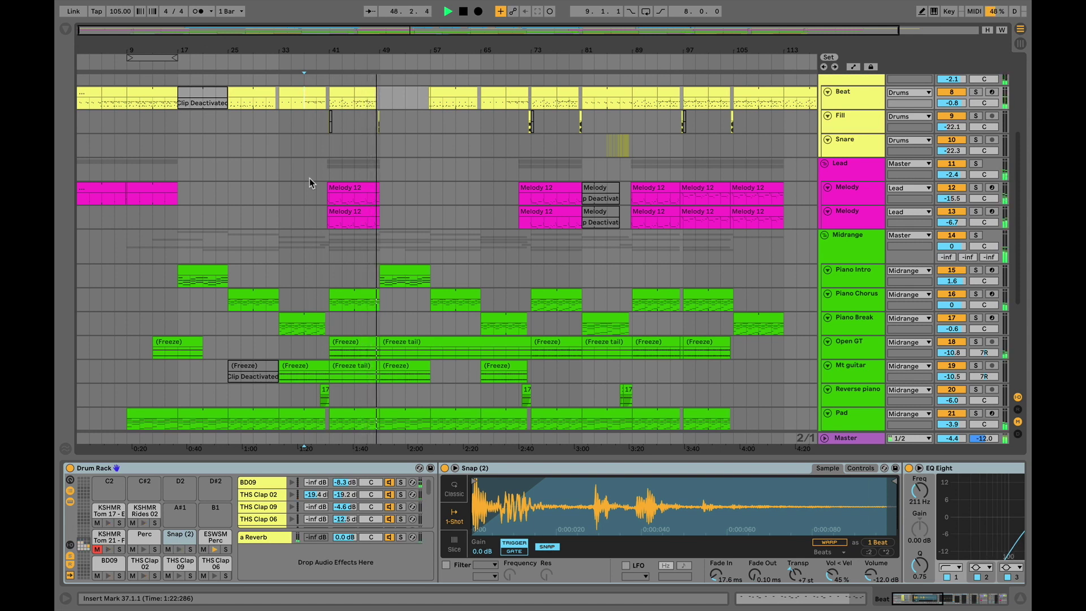
pyautogui.press('space')
# Check the Piano Chorus track's devices, then solo the Lead group and play it from bar 41.
pyautogui.scroll(-4, 310, 178)
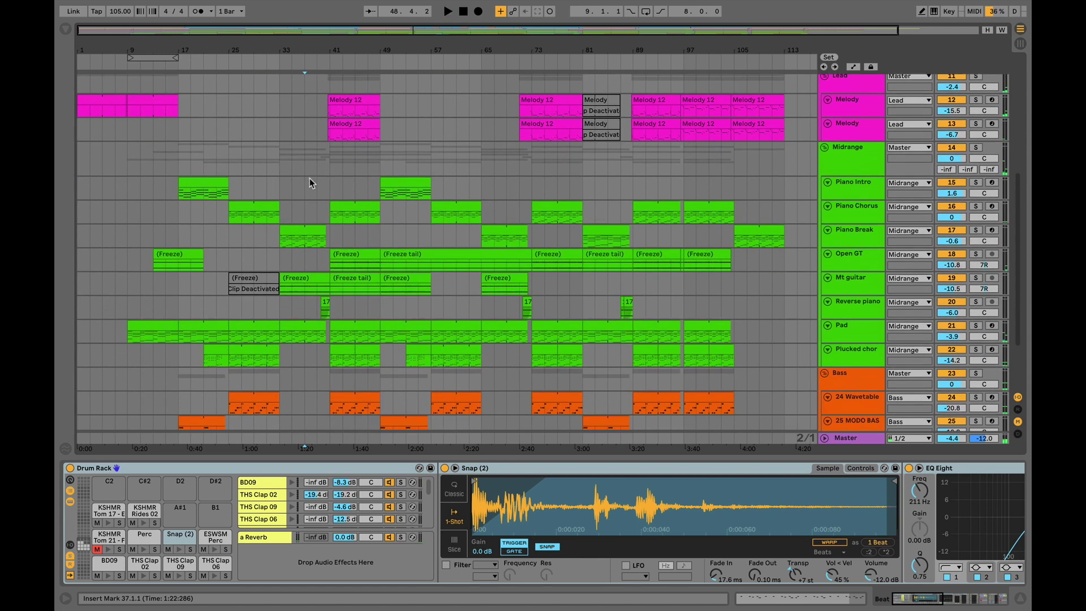
pyautogui.click(255, 195)
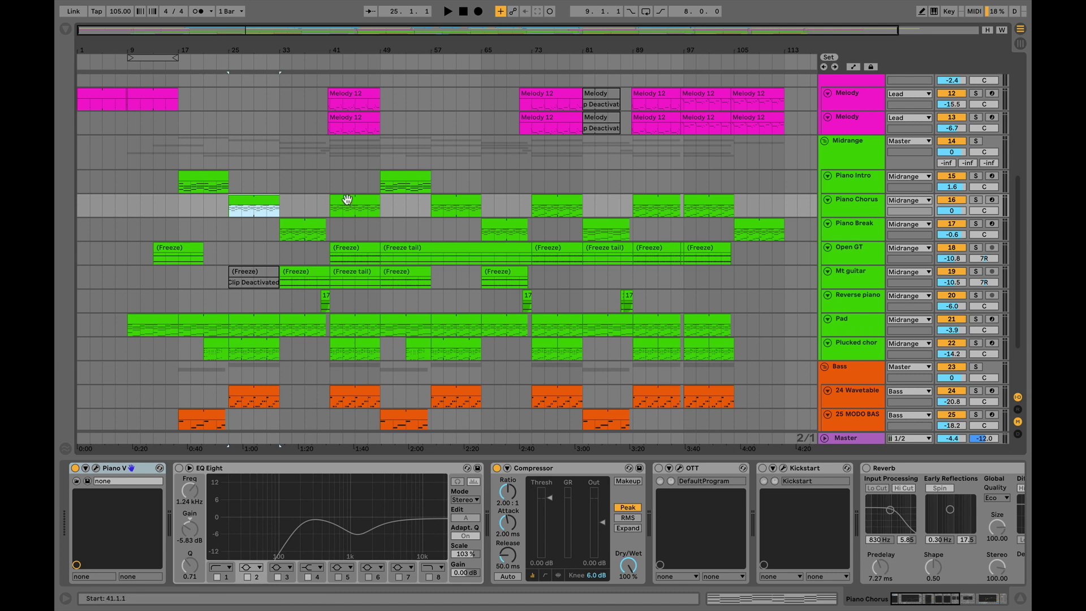
pyautogui.scroll(4, 358, 153)
pyautogui.click(321, 171)
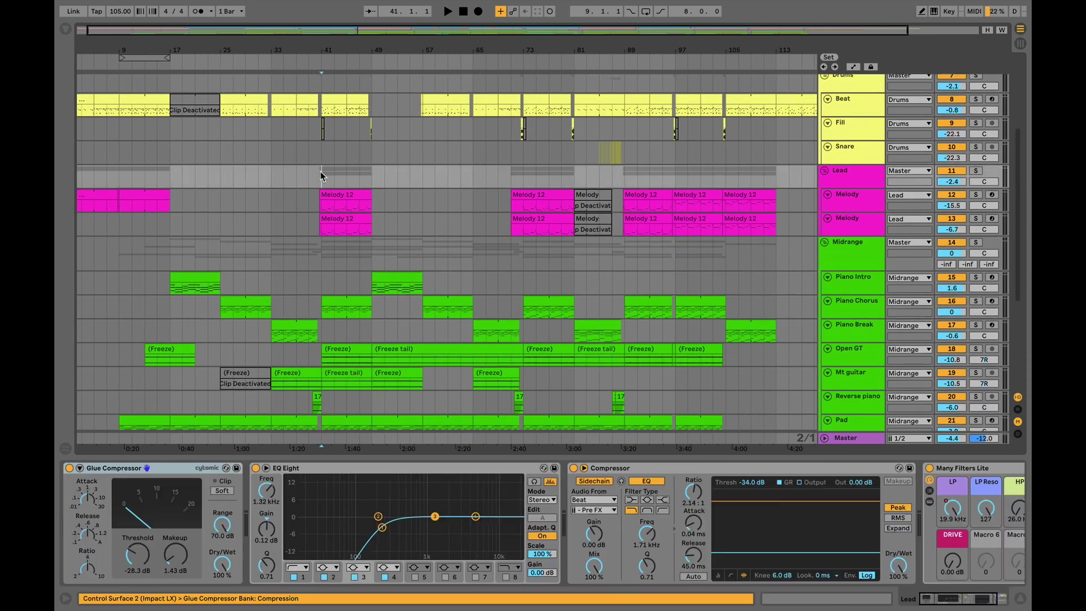
pyautogui.press('space')
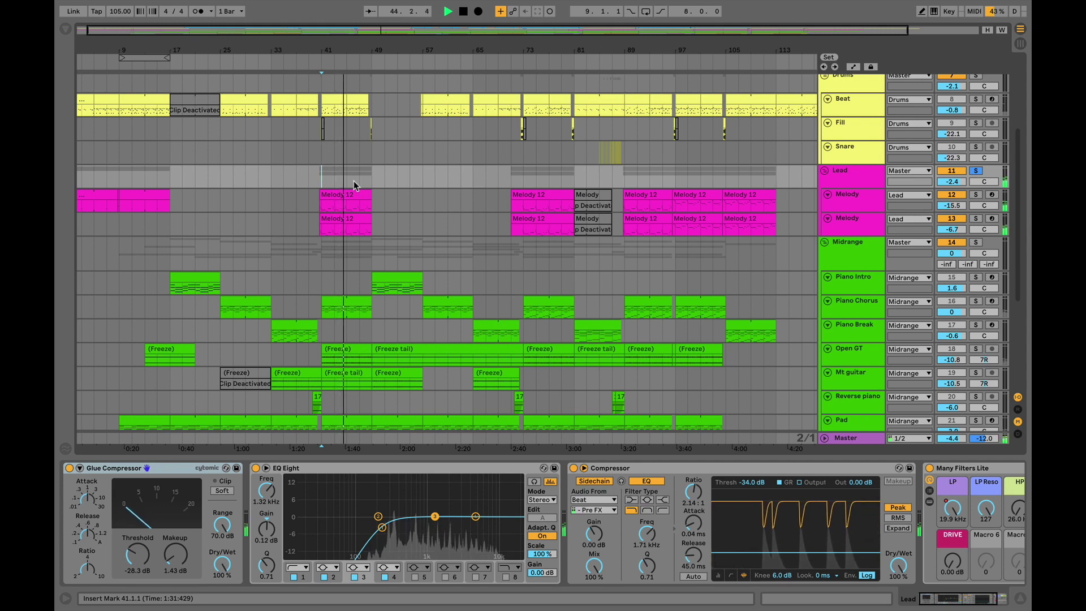
# Open the upper Melody 12 clip near bar 41, examine its notes, listen to it soloed, and show its device chain.
pyautogui.doubleClick(341, 193)
pyautogui.press('space')
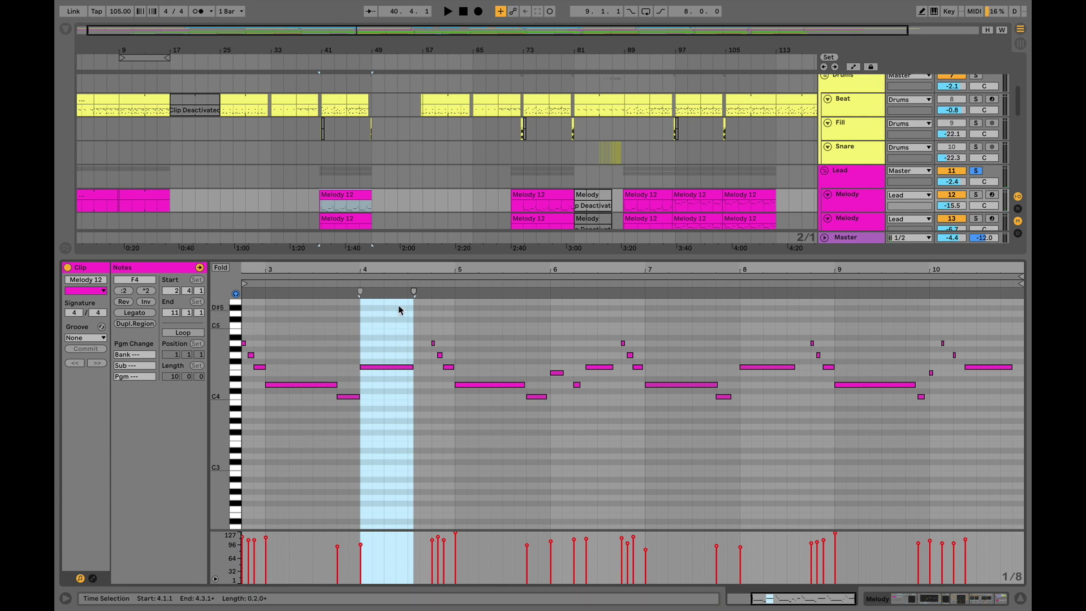
pyautogui.press('space')
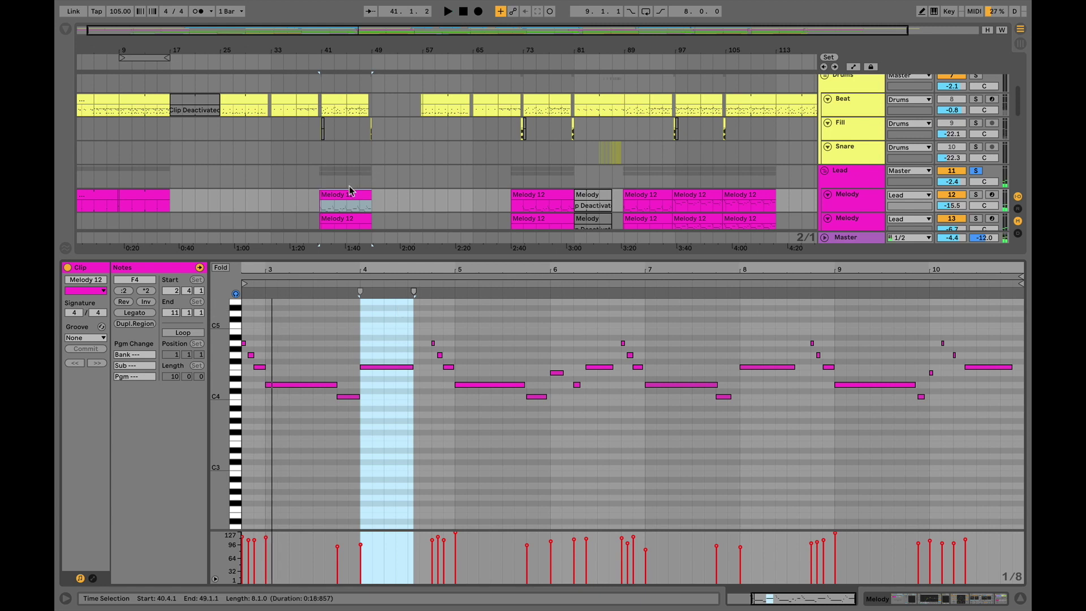
pyautogui.click(344, 192)
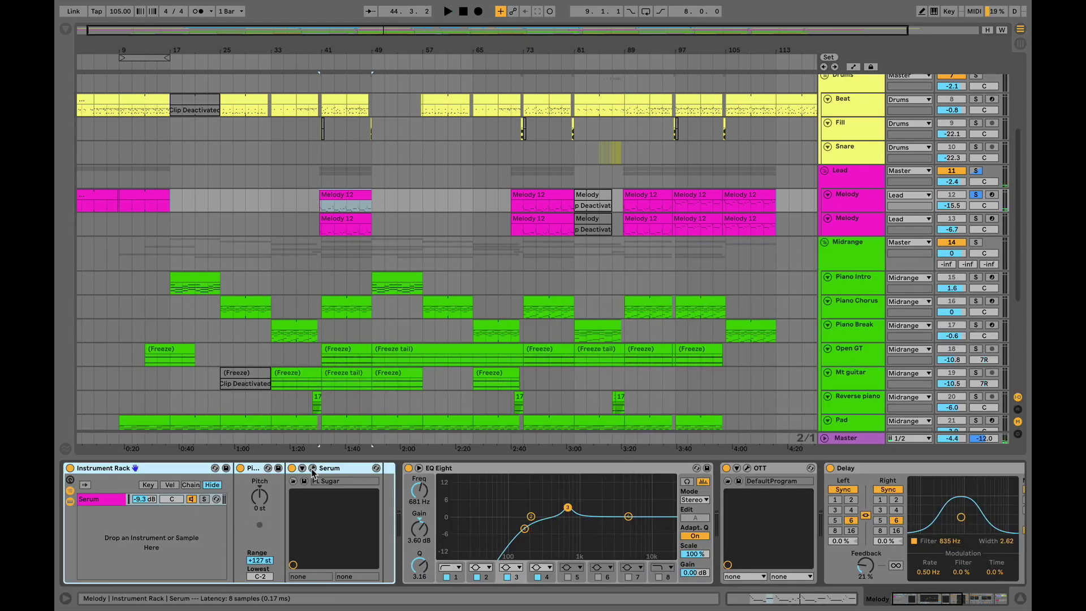
# Inspect the upper Melody track's Serum instrument, close it, and audition the lower Melody 12 clip soloed from bar 41.
pyautogui.press('super+alt+p')
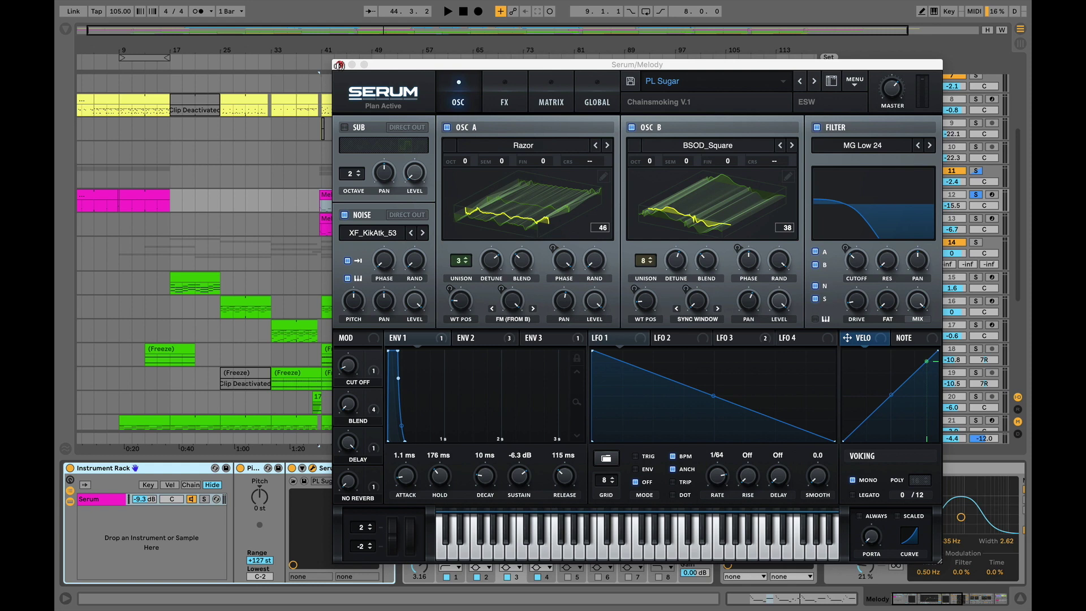
pyautogui.click(339, 65)
pyautogui.click(343, 218)
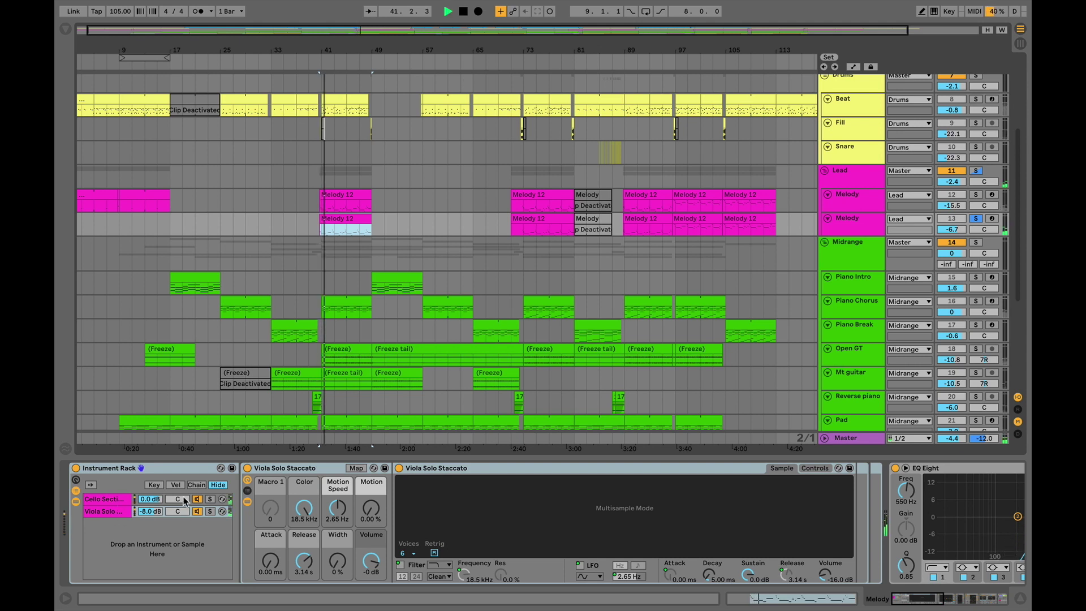
pyautogui.press('space')
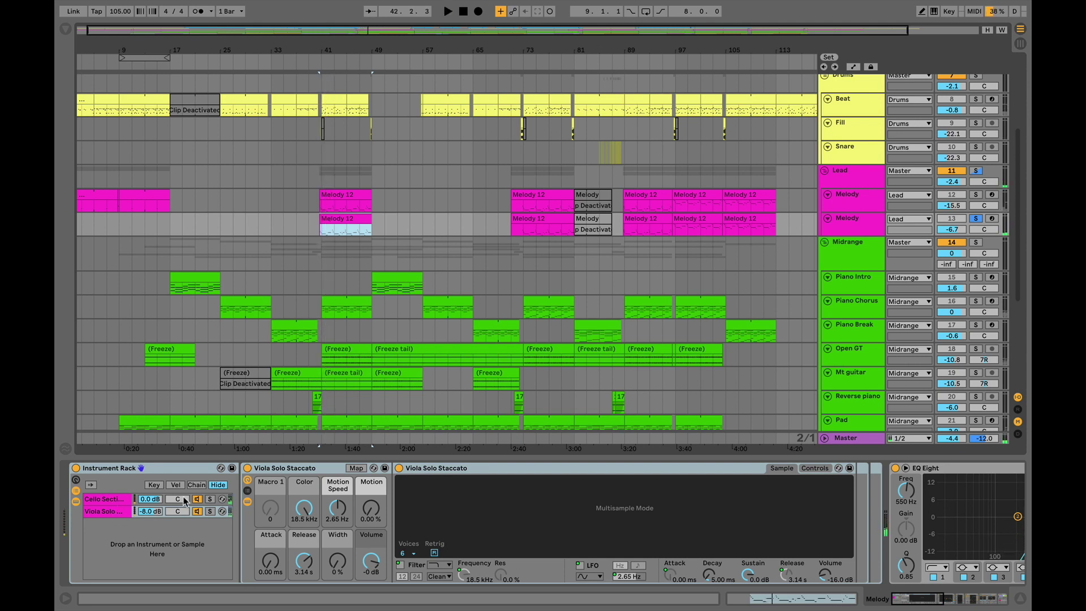
pyautogui.click(976, 219)
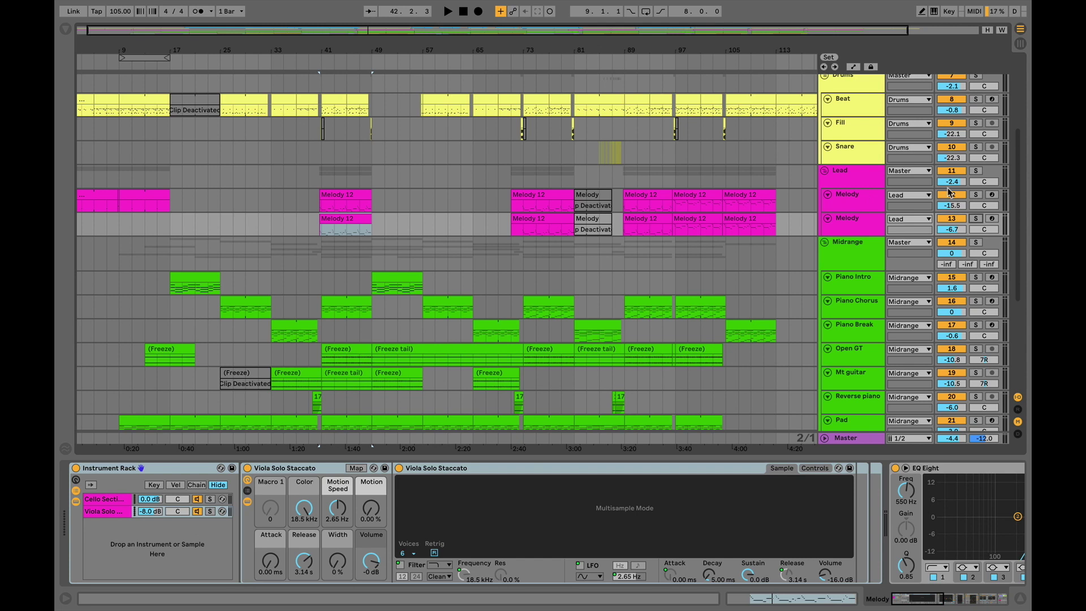
# Solo the Lead group and play both melody layers together from bar 41.
pyautogui.click(977, 171)
pyautogui.press('space')
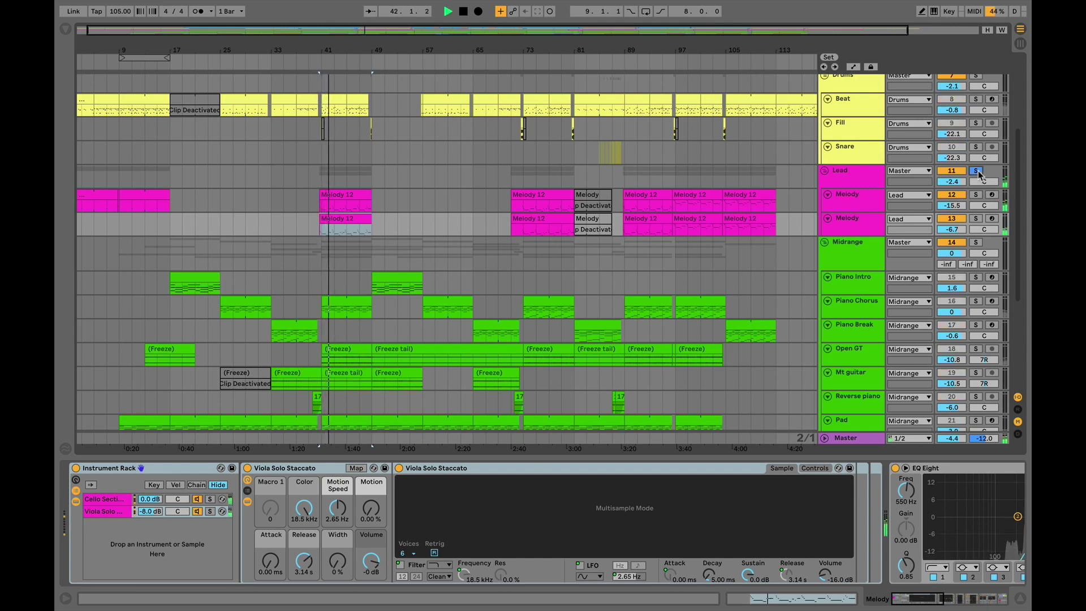
pyautogui.press('space')
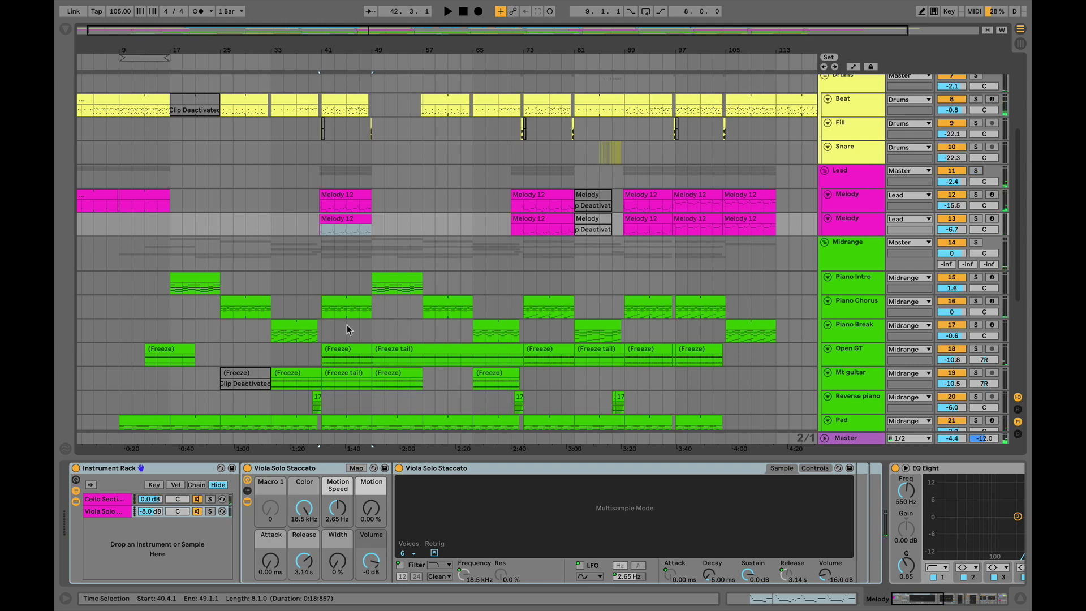
# Select the Open GT clip at bar 41, listen to the track soloed to about bar 44, and unsolo it.
pyautogui.scroll(-3, 348, 325)
pyautogui.click(344, 272)
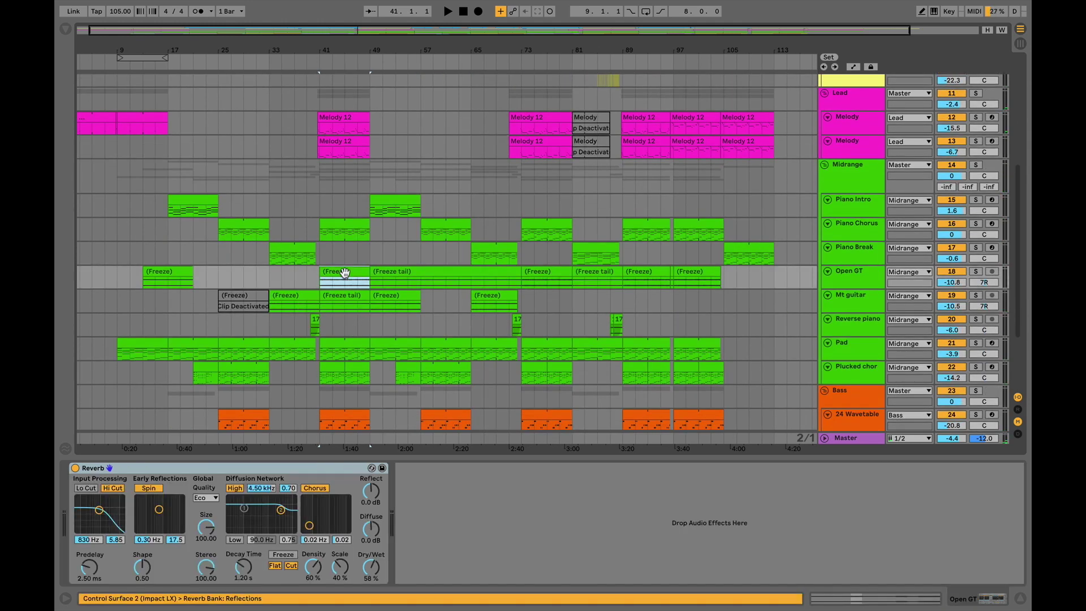
pyautogui.click(858, 277)
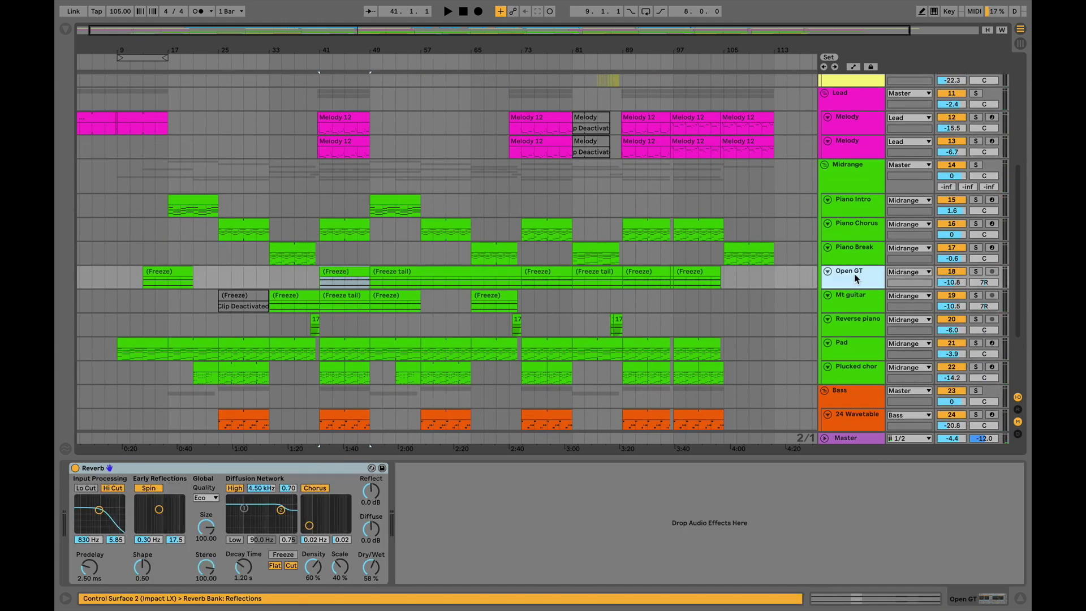
pyautogui.press('s')
pyautogui.press('space')
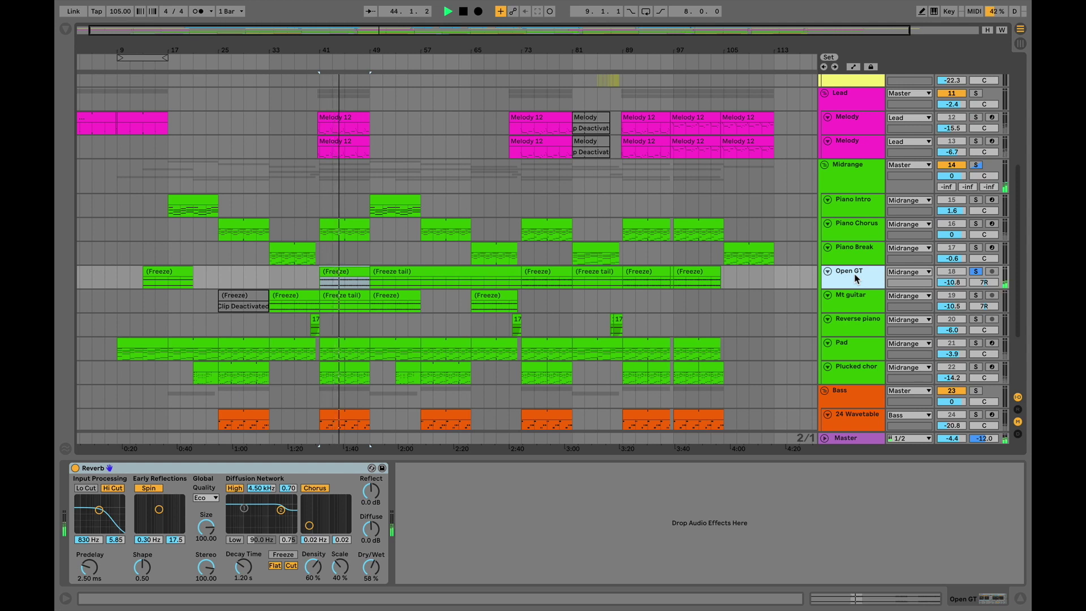
pyautogui.press('space')
pyautogui.click(975, 271)
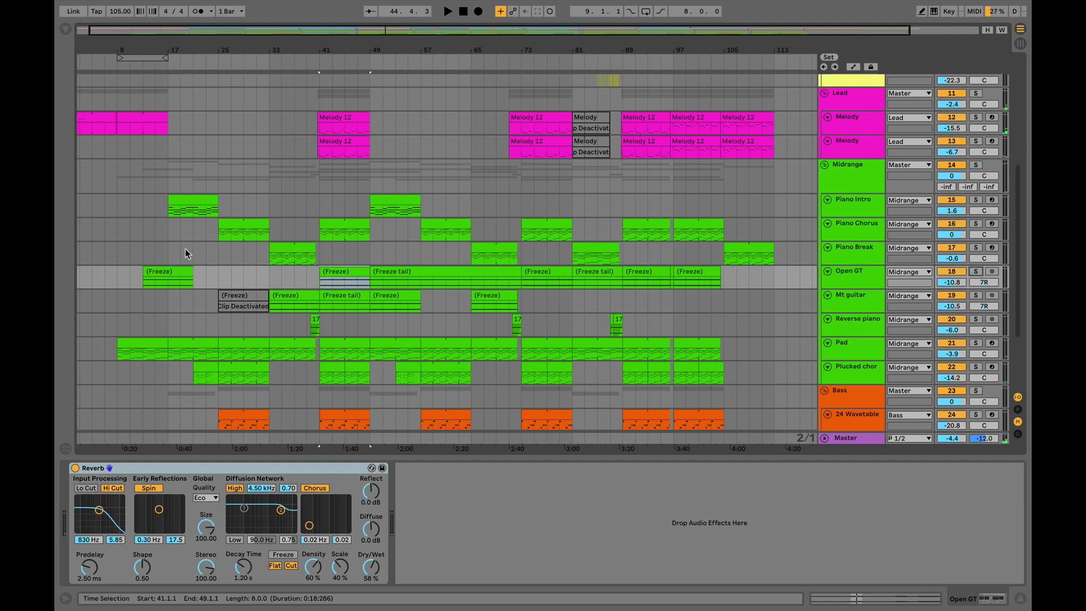
# Open the Beat clip near bar 41, audition its KSHMR Rides 02 and KSHMR Tom 17 - E sounds, and return to the device chain.
pyautogui.press('w')
pyautogui.scroll(-4, 307, 262)
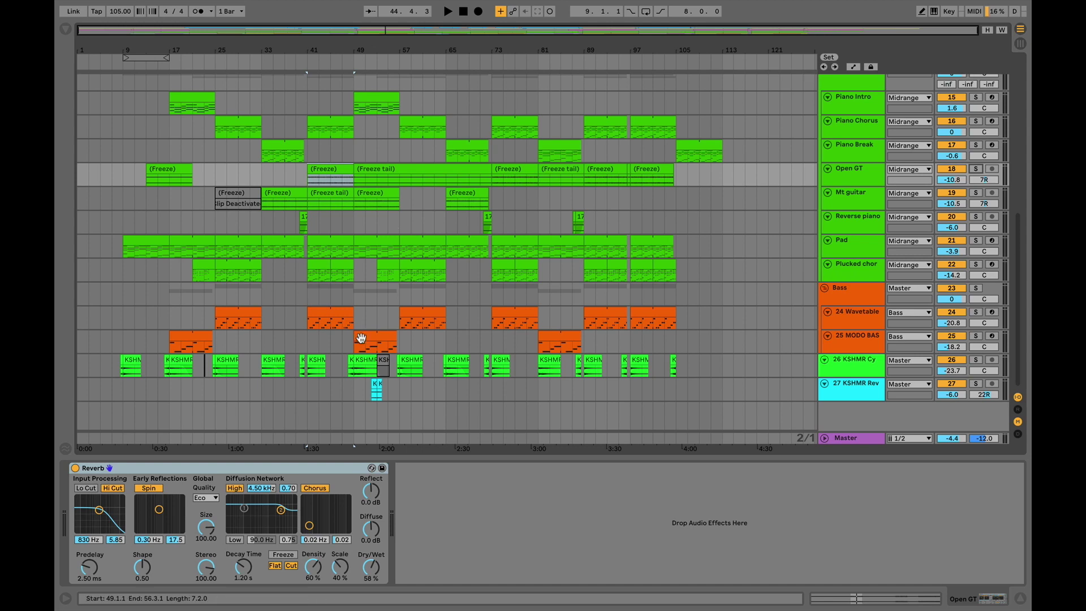
pyautogui.scroll(10, 361, 337)
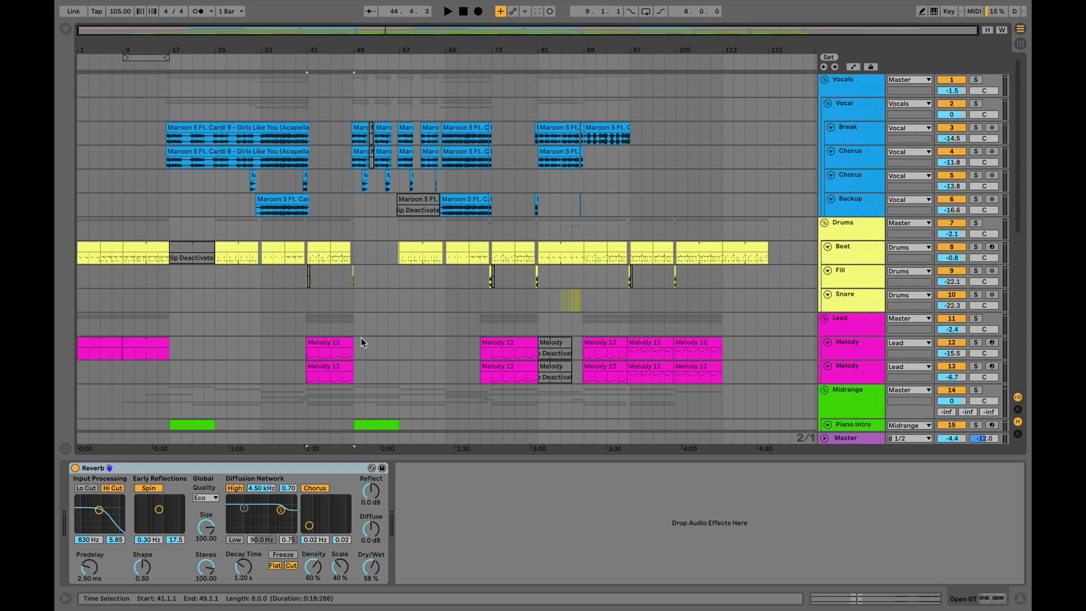
pyautogui.doubleClick(318, 249)
pyautogui.click(304, 308)
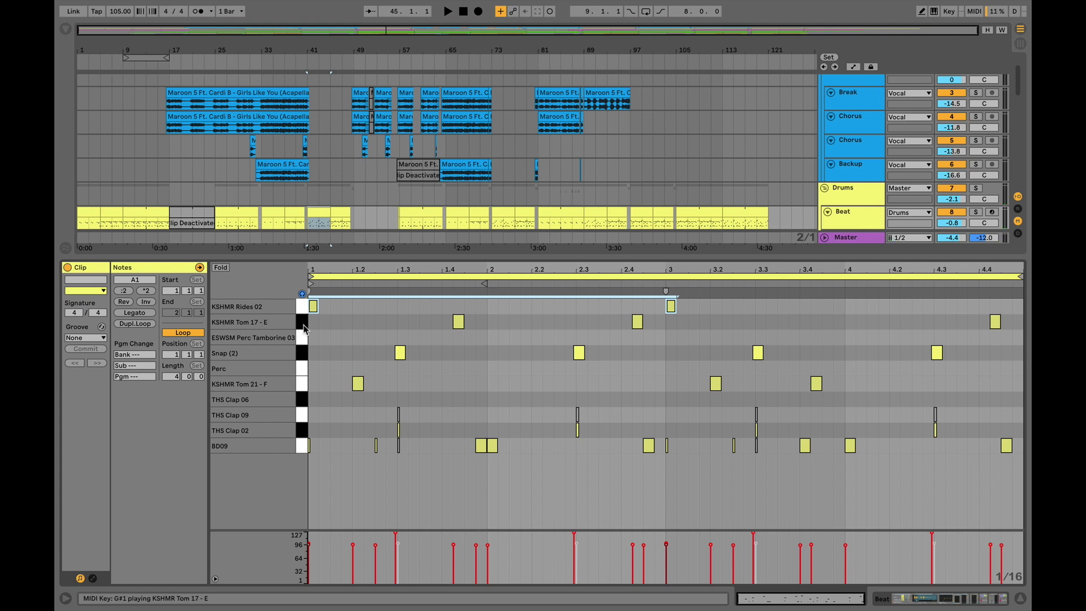
pyautogui.click(304, 324)
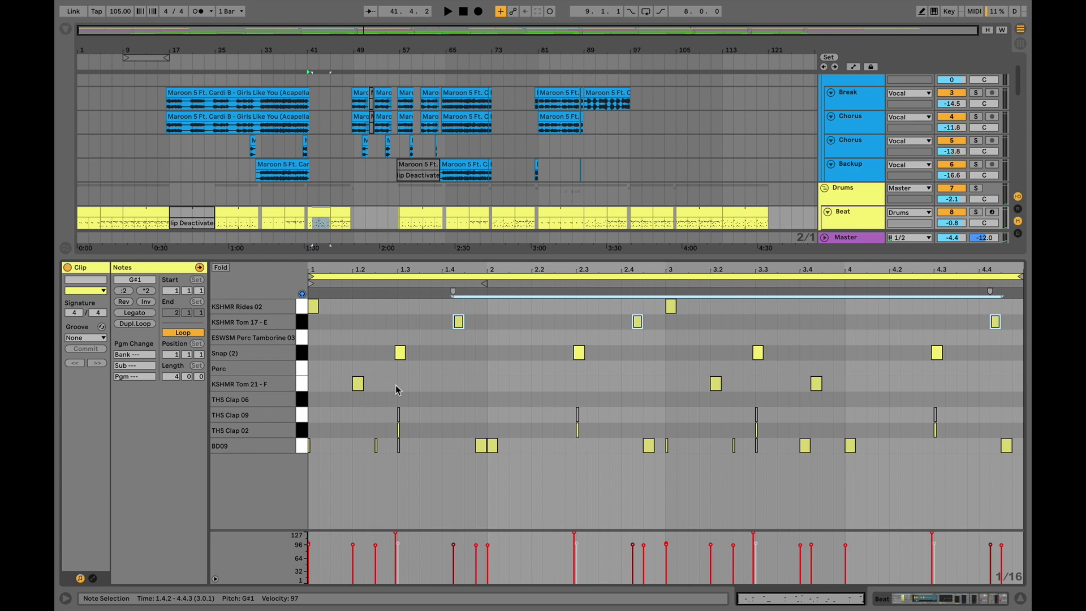
pyautogui.hotkey('shift', 'Tab')
# Select the Mt guitar clip at bar 49 and play the track soloed to about bar 50.
pyautogui.scroll(2, 397, 255)
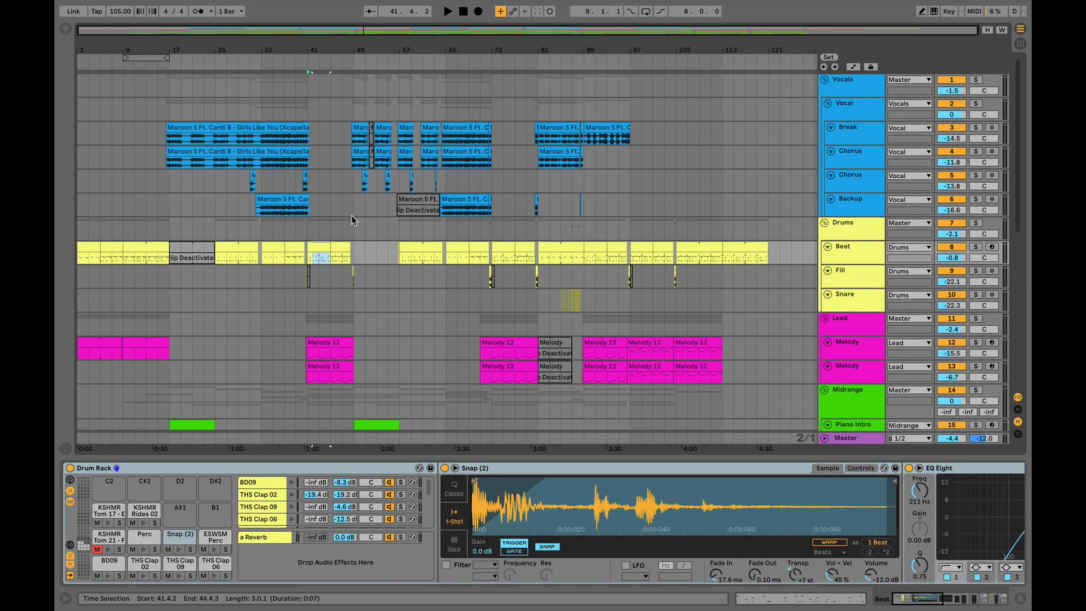
pyautogui.scroll(-5, 291, 218)
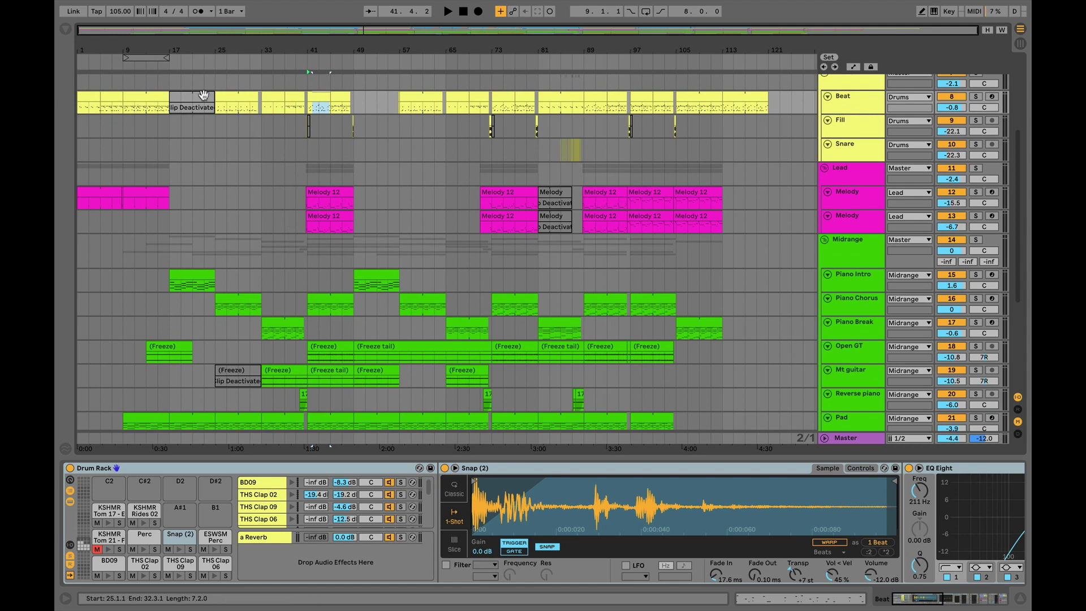
pyautogui.scroll(-4, 252, 387)
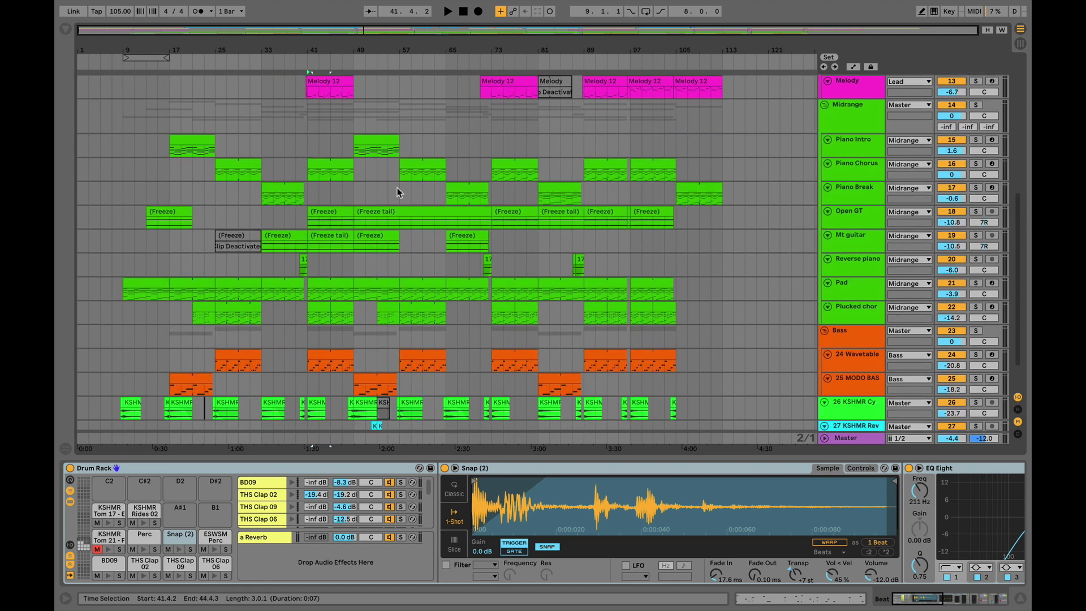
pyautogui.scroll(-2, 435, 270)
pyautogui.click(368, 192)
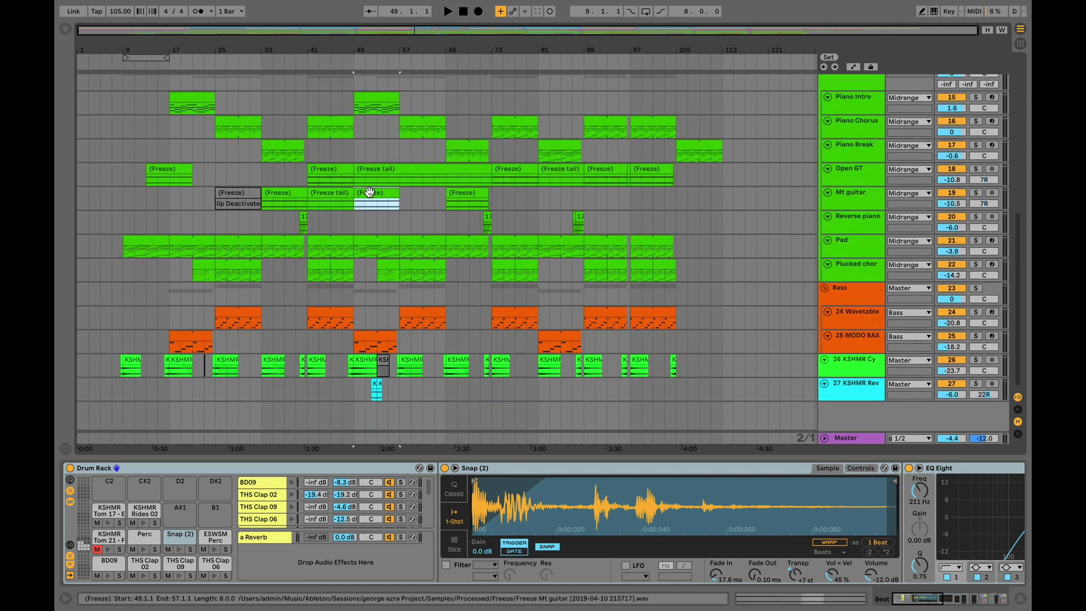
pyautogui.press('space')
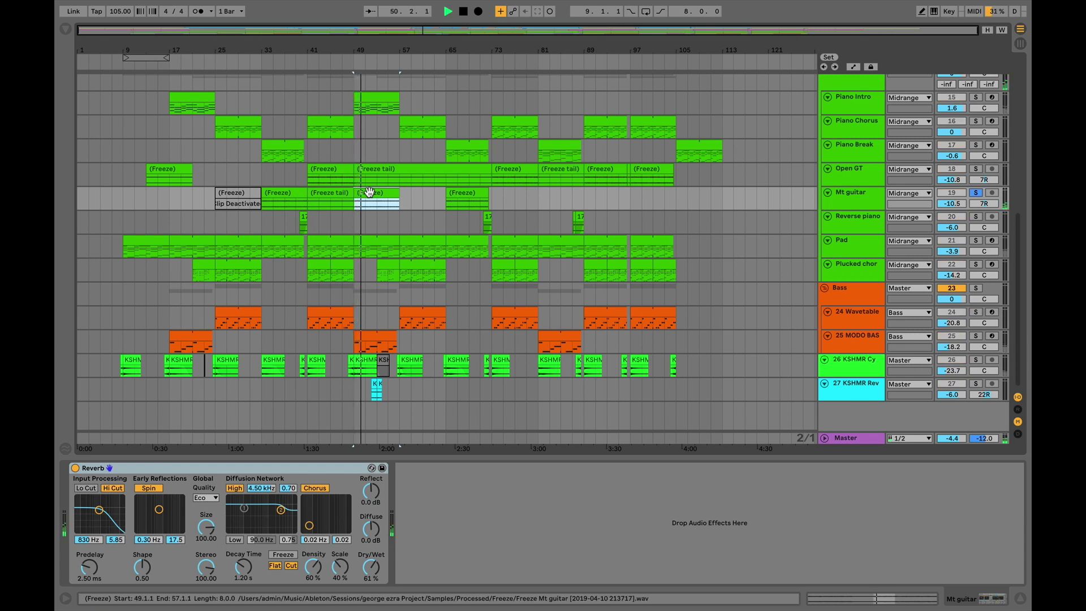
pyautogui.press('space')
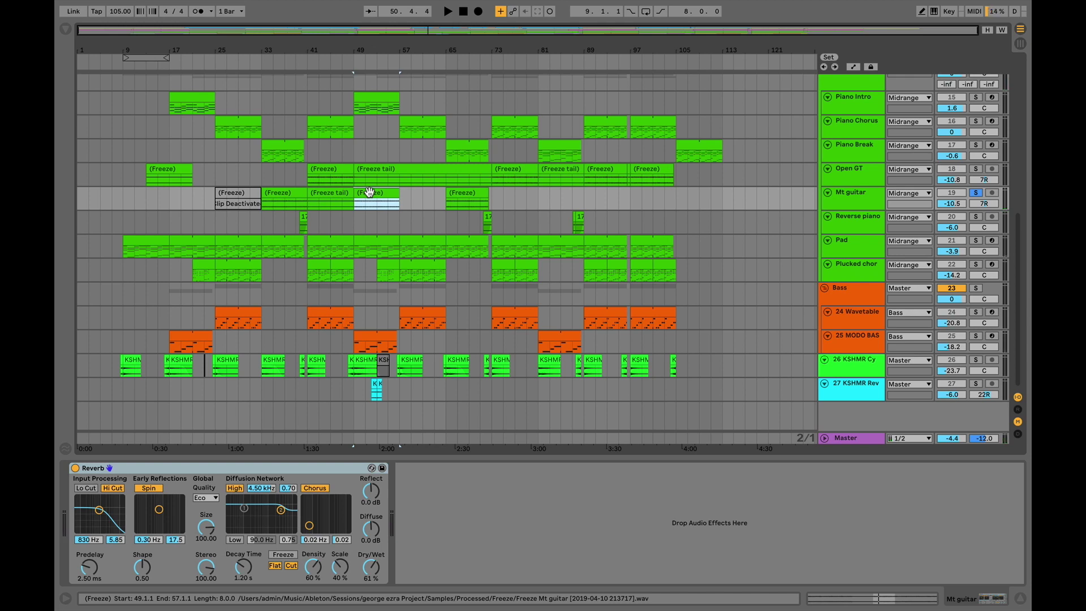
# Play the drum fill leading into bar 73 from 72.3.1, first in the full mix and again with the Fill track soloed.
pyautogui.scroll(10, 452, 165)
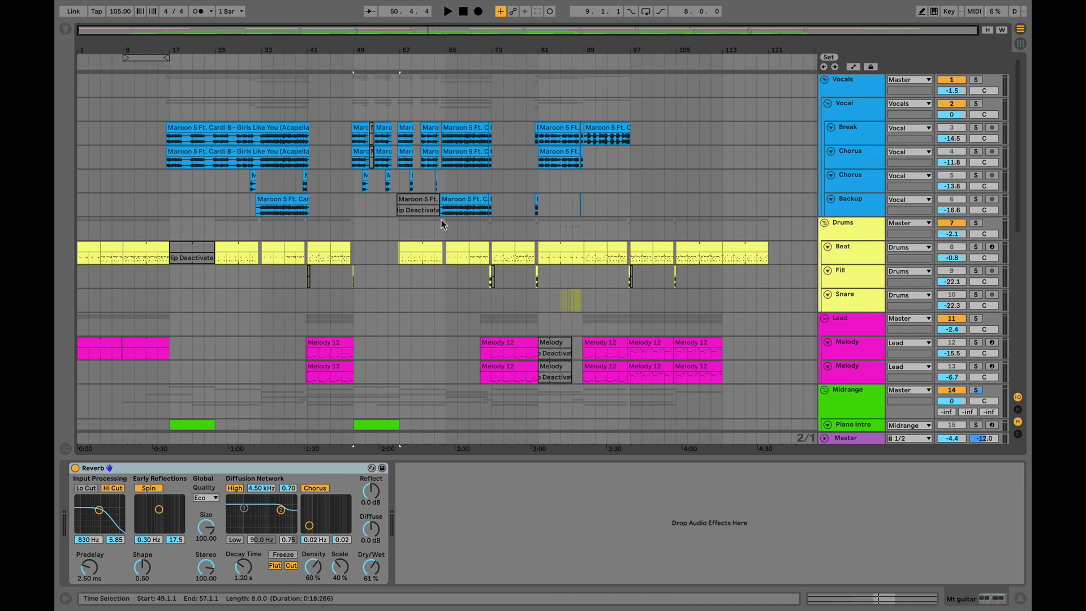
pyautogui.scroll(-1, 450, 231)
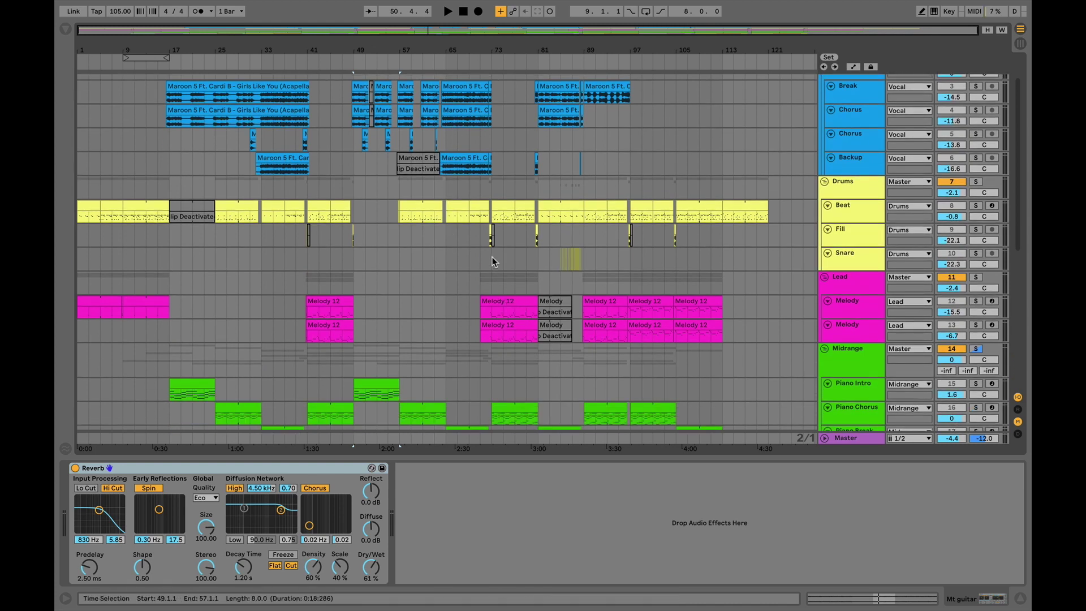
pyautogui.scroll(5, 475, 237)
pyautogui.scroll(3, 476, 236)
pyautogui.hscroll(4, 475, 237)
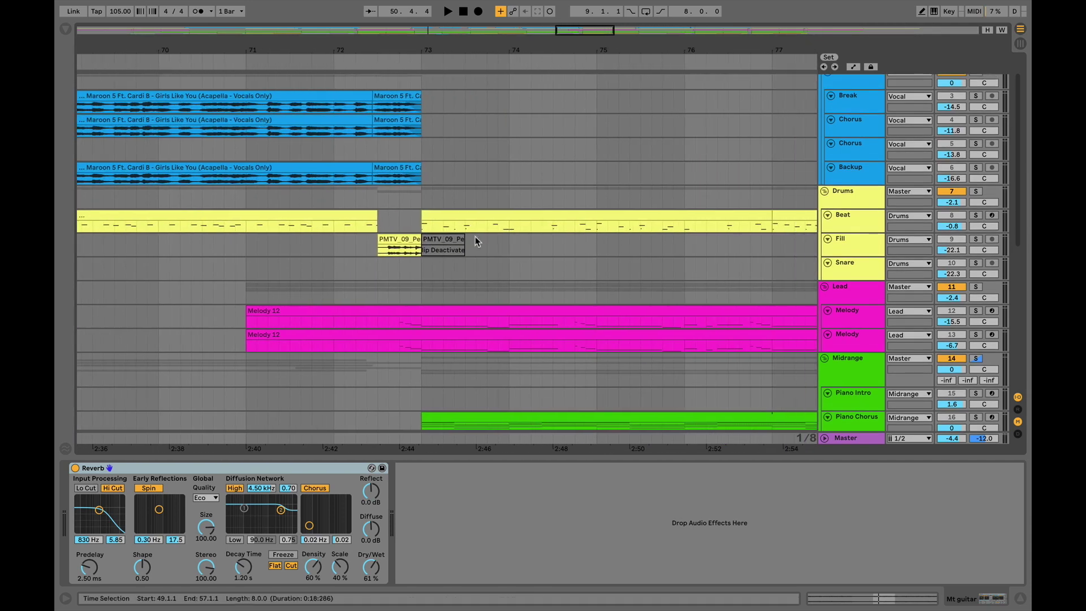
pyautogui.click(359, 252)
pyautogui.click(359, 251)
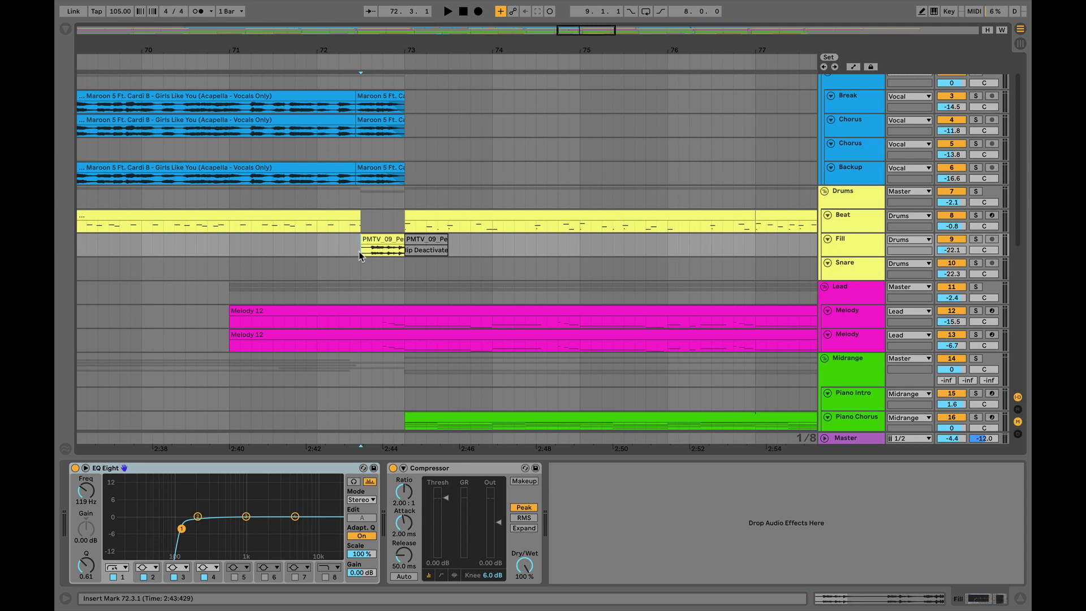
pyautogui.press('space')
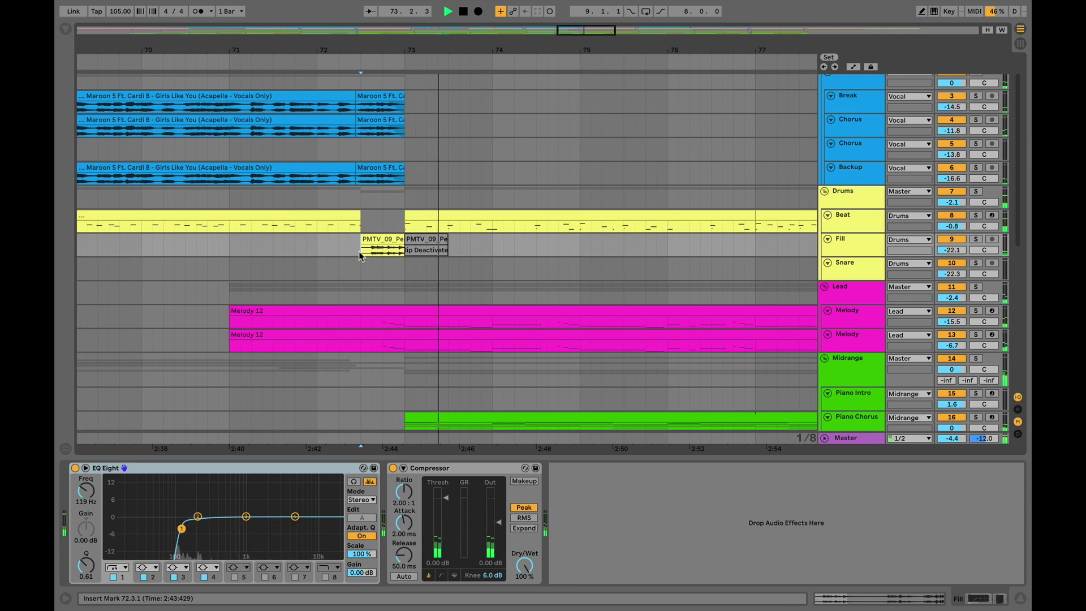
pyautogui.press('space')
pyautogui.press('space')
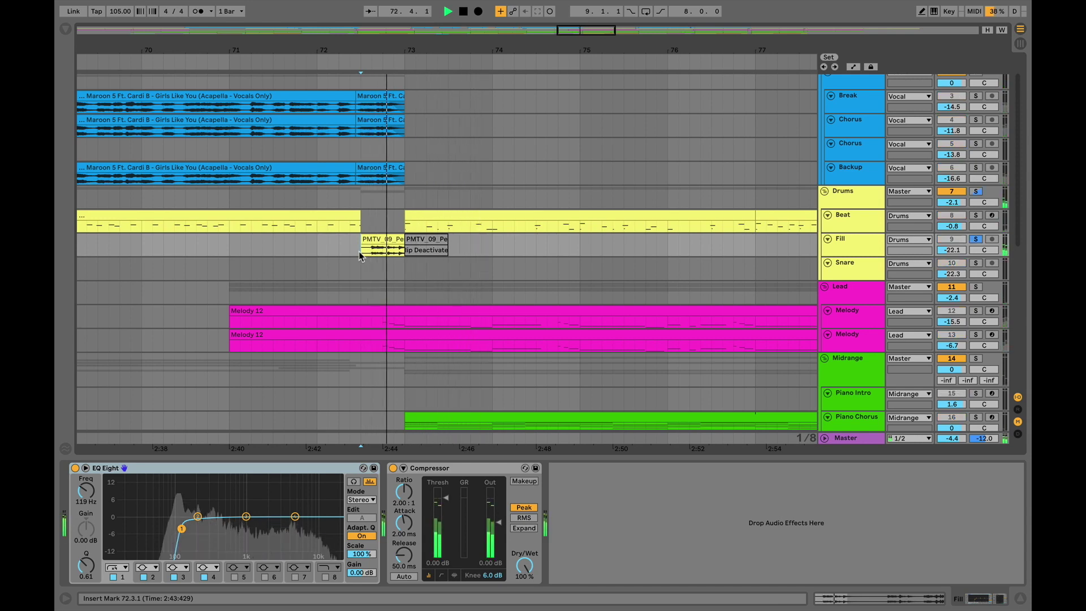
pyautogui.press('space')
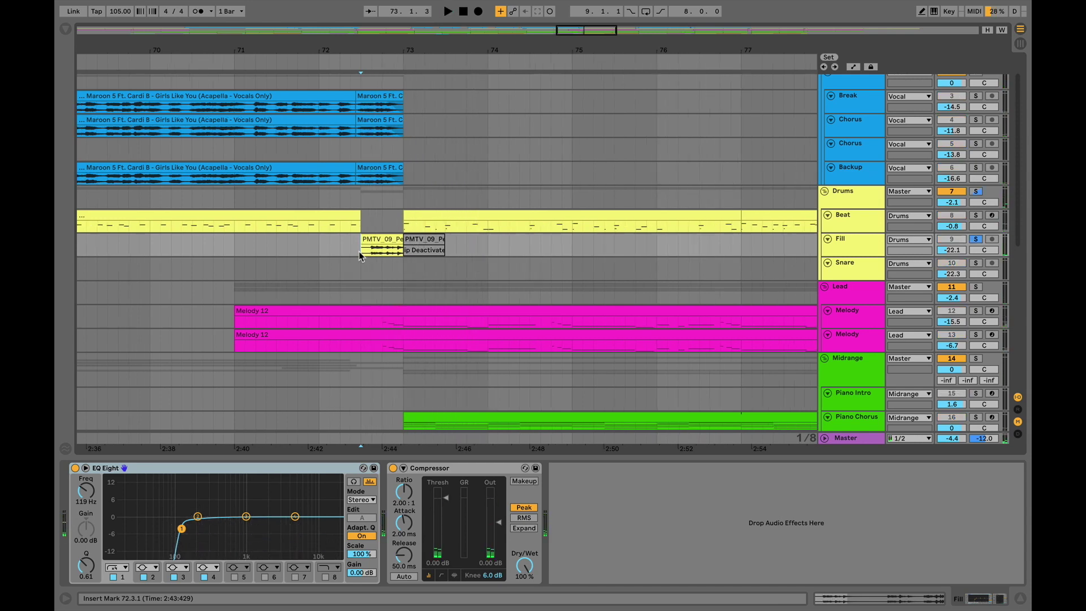
# Unsolo the Fill track and play the full arrangement from 80.3.1 on the Break track through to about bar 88.
pyautogui.press('-')
pyautogui.press('-')
pyautogui.press('-')
pyautogui.press('-')
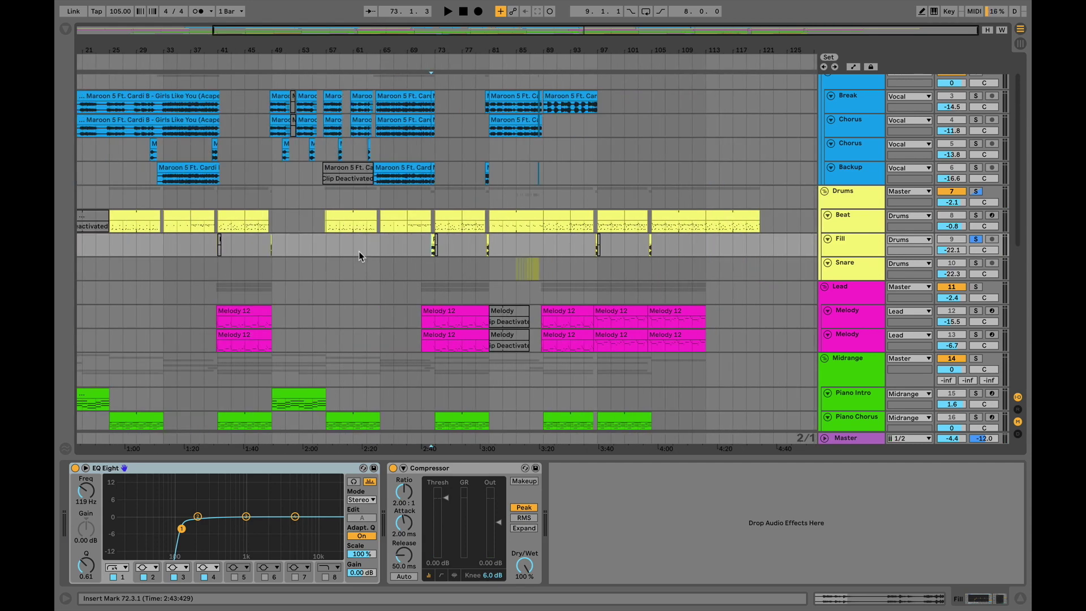
pyautogui.click(486, 105)
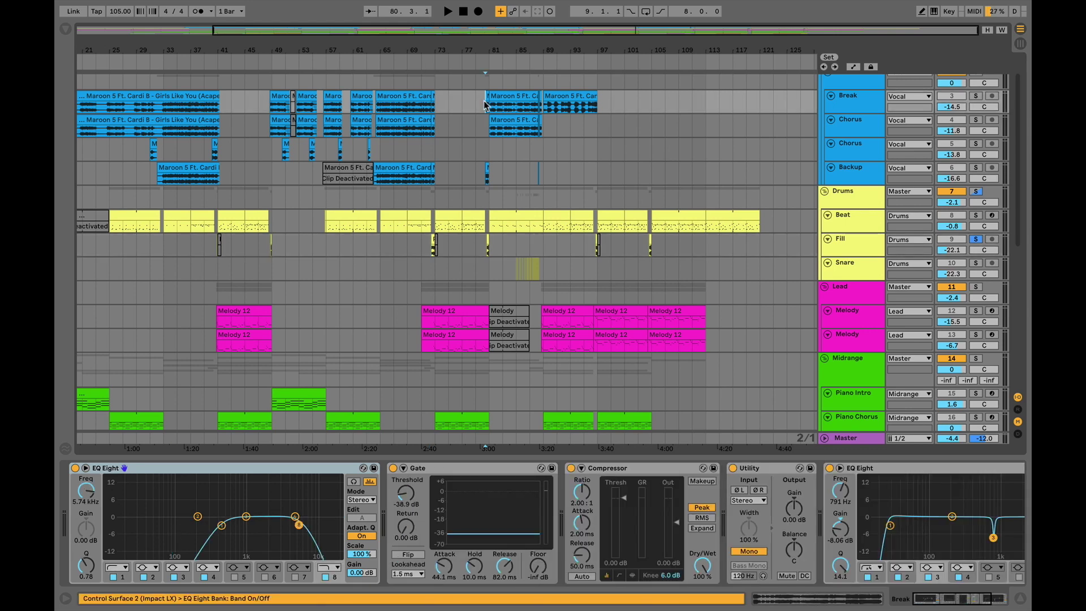
pyautogui.press('space')
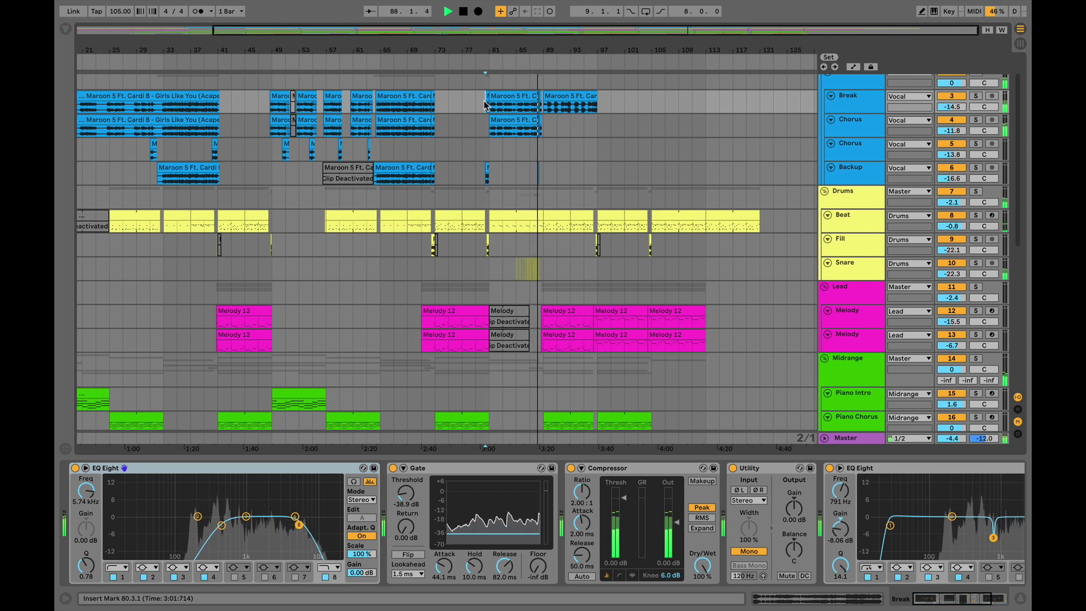
pyautogui.press('space')
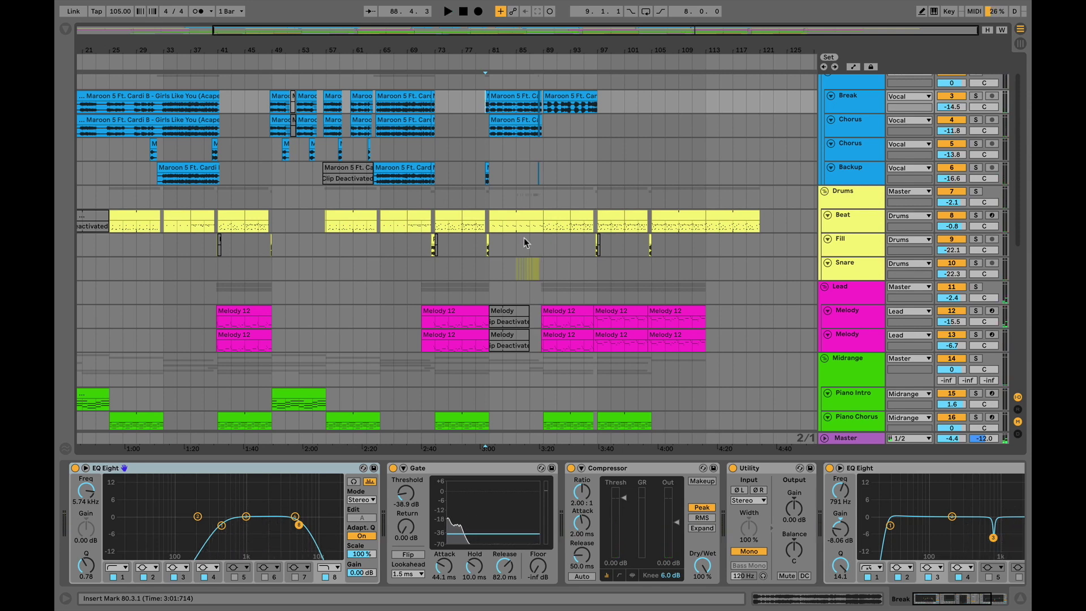
# Examine the Snare track's build-up hits from bar 85 through bar 88 and show the track's devices.
pyautogui.scroll(3, 524, 238)
pyautogui.scroll(4, 482, 271)
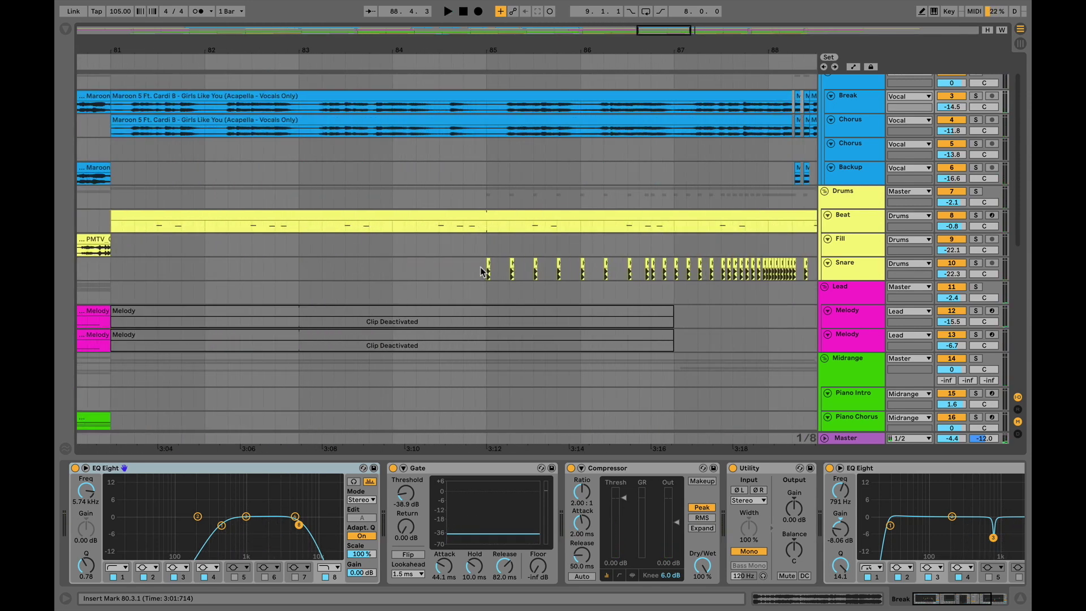
pyautogui.click(482, 271)
pyautogui.hscroll(5, 480, 267)
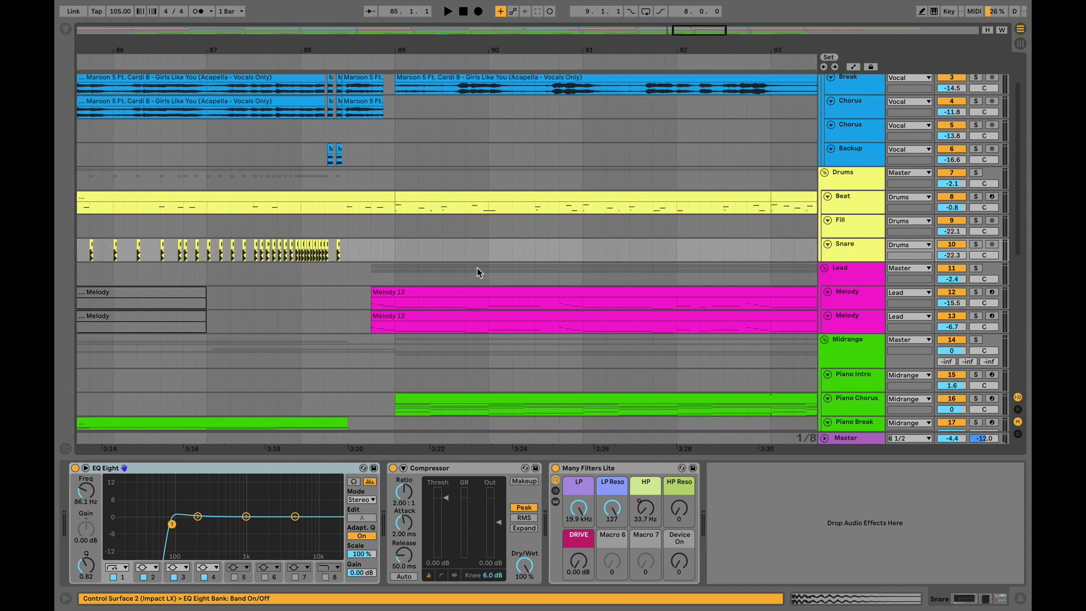
# Solo the Vocals group and play its chopped vocals from 88.1.3 to about 88.4.
pyautogui.scroll(2, 327, 252)
pyautogui.scroll(2, 321, 163)
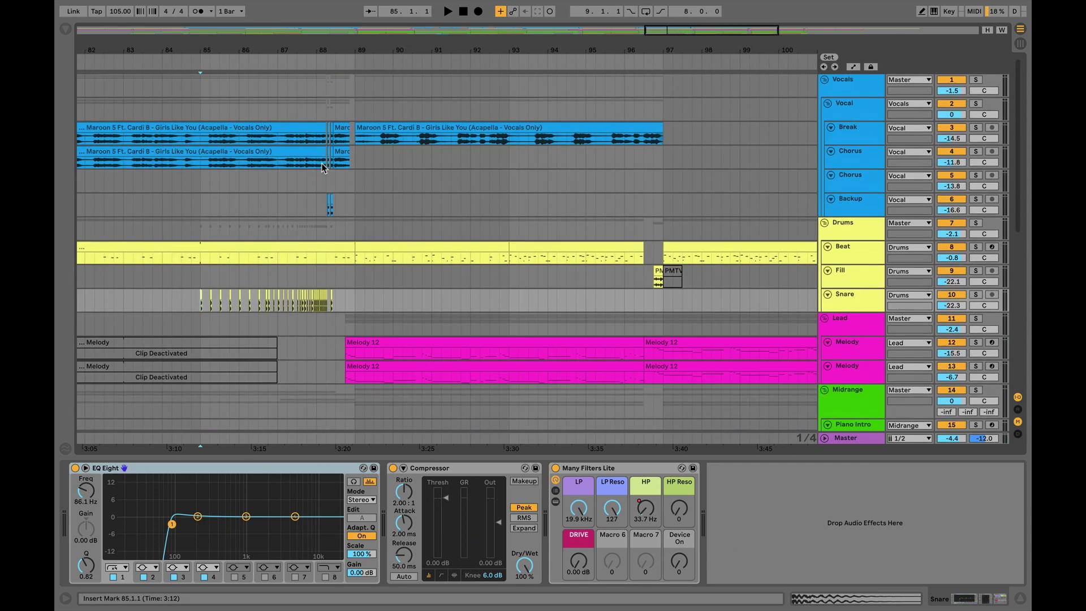
pyautogui.scroll(4, 321, 163)
pyautogui.click(280, 141)
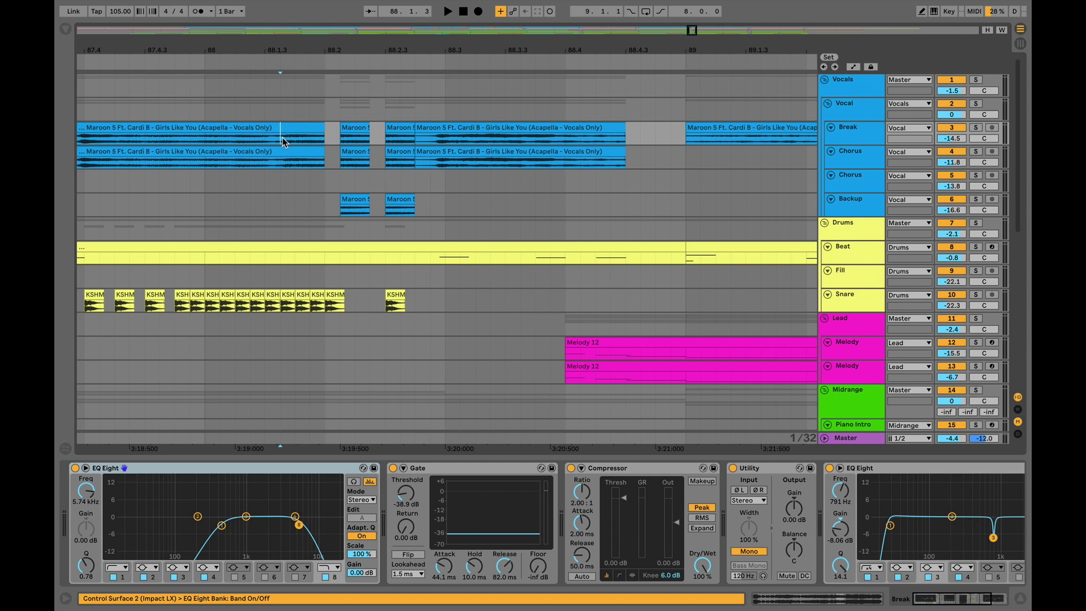
pyautogui.click(281, 82)
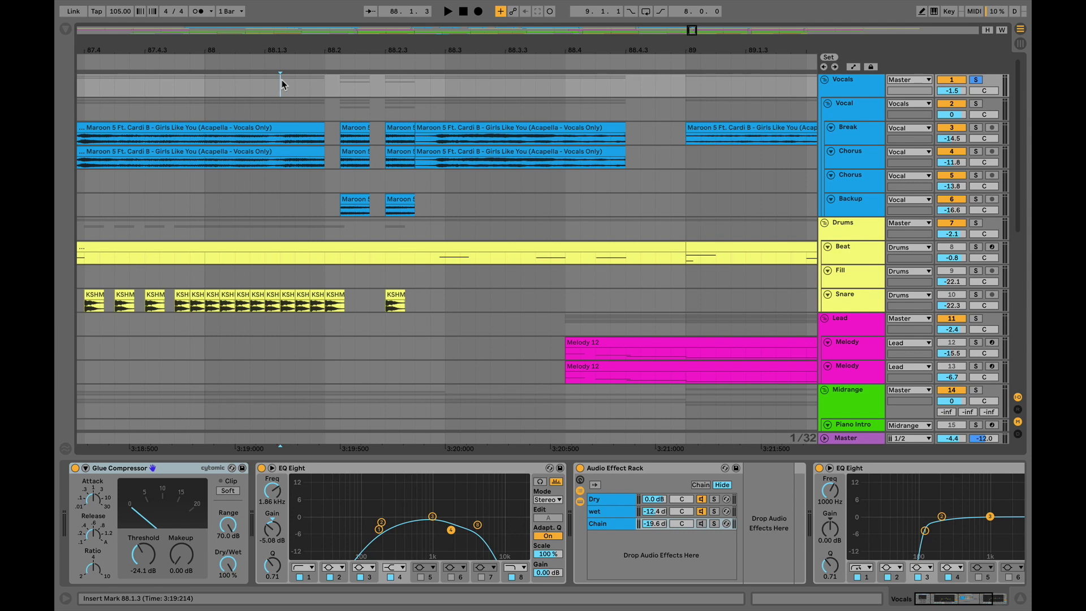
pyautogui.press('space')
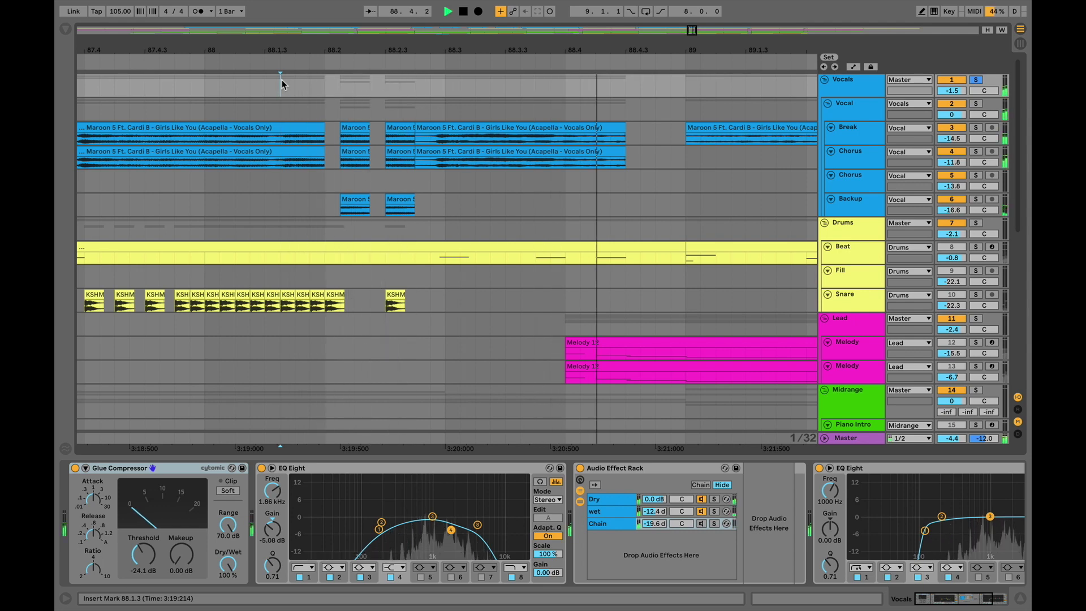
pyautogui.press('space')
# Select the Break vocal clip at 88.2.4 and replay the soloed Vocals group from 88.1.3 to about bar 89.
pyautogui.click(491, 129)
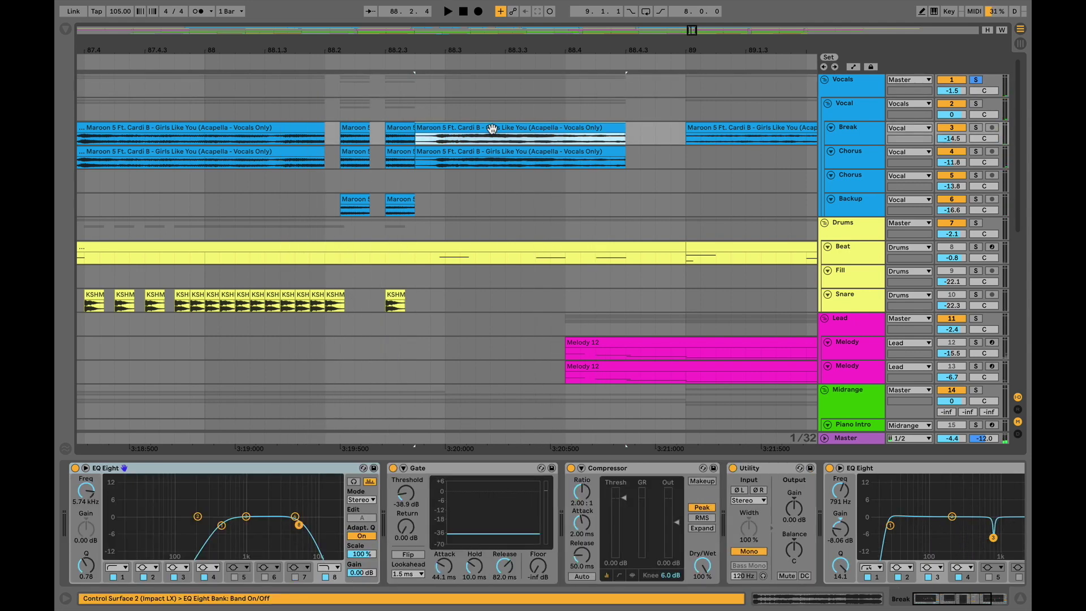
pyautogui.scroll(-3, 485, 129)
pyautogui.click(424, 82)
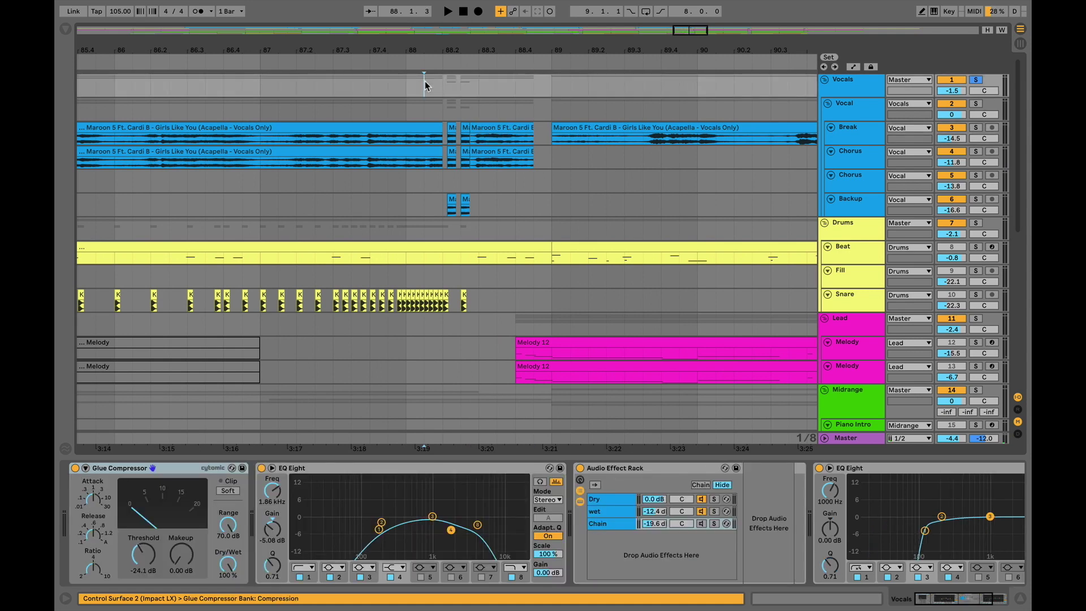
pyautogui.press('space')
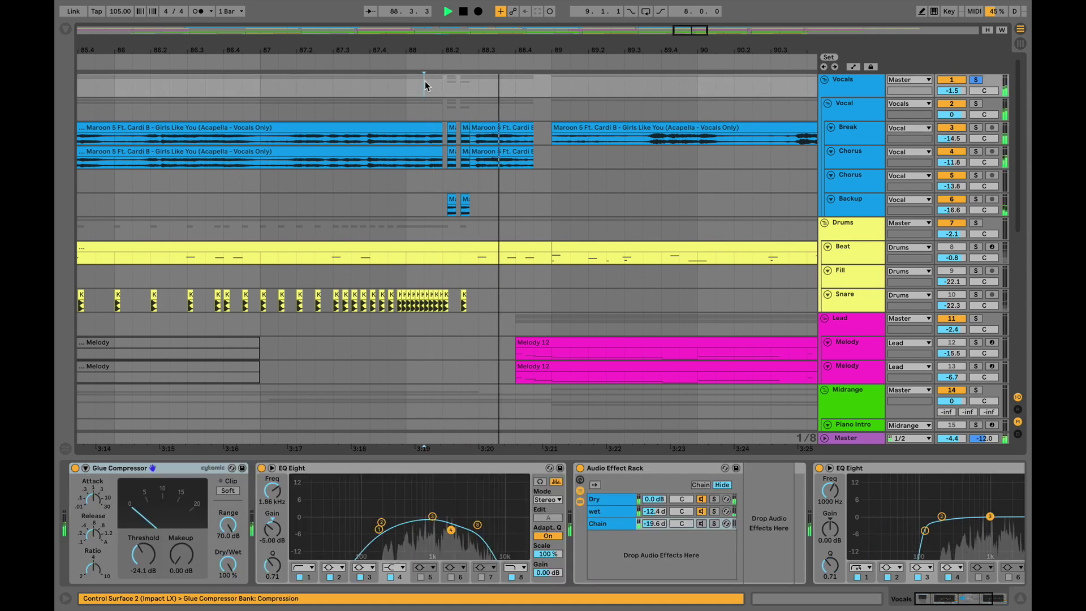
pyautogui.press('space')
# Unsolo the Vocals group and play the full arrangement from about bar 93 through to about bar 104.
pyautogui.scroll(-5, 426, 81)
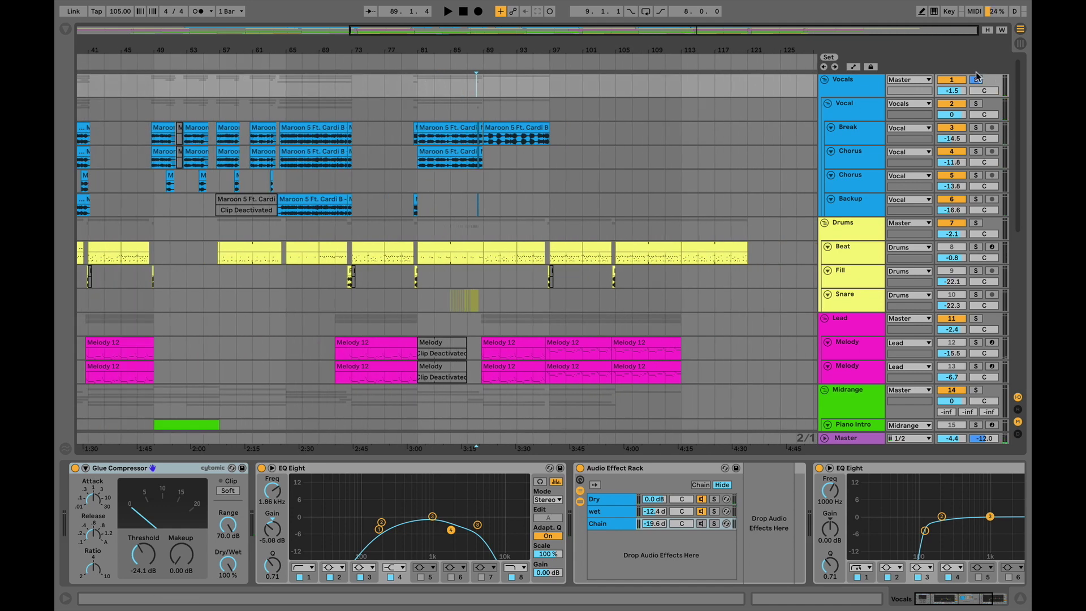
pyautogui.scroll(-5, 547, 247)
pyautogui.scroll(5, 546, 244)
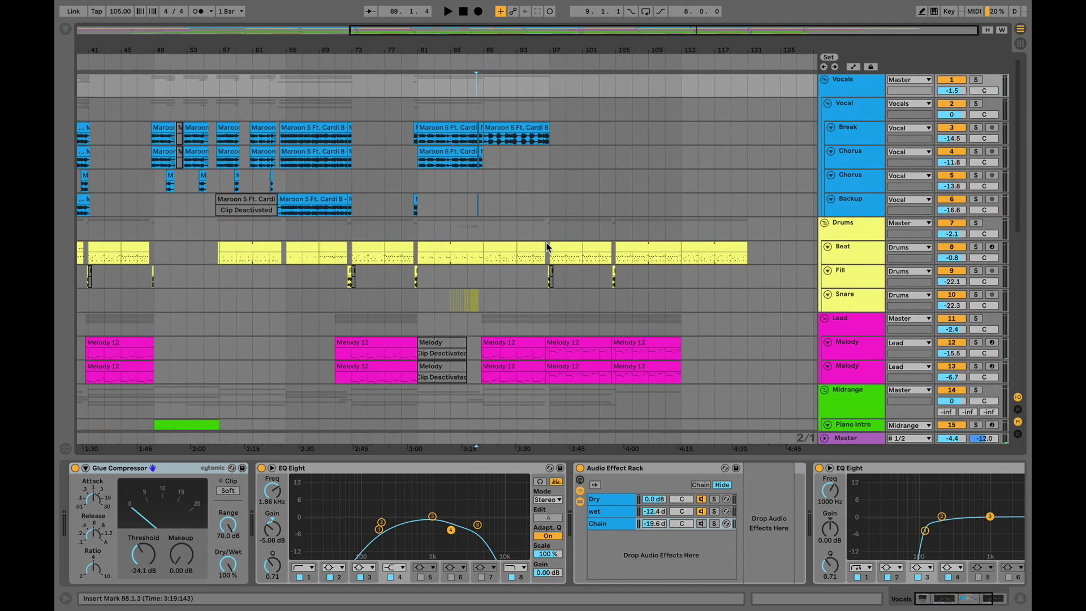
pyautogui.click(521, 83)
pyautogui.press('space')
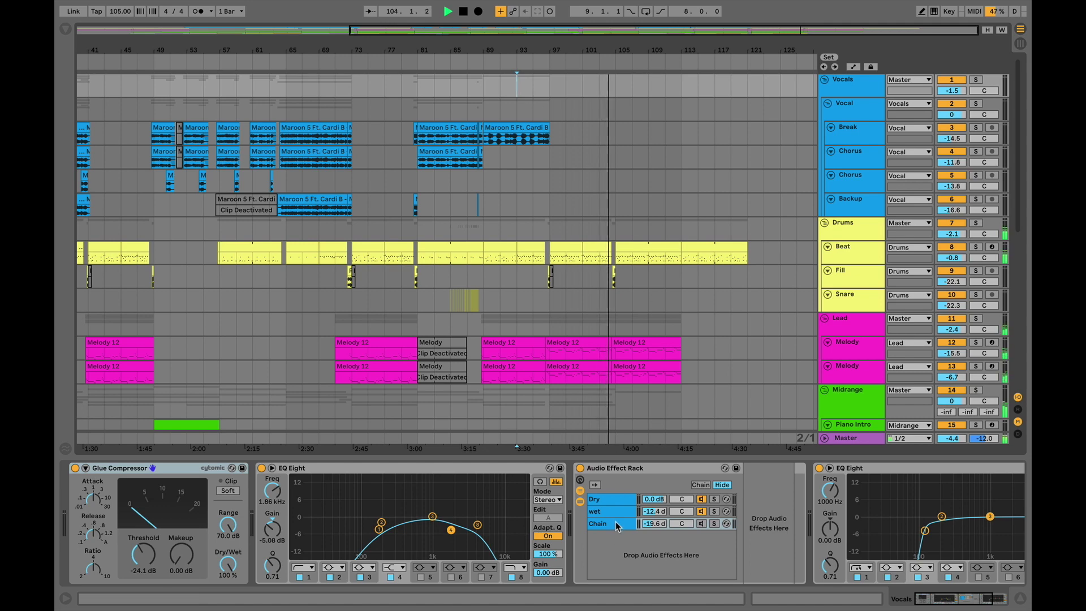
pyautogui.press('space')
# Open the upper Melody track's Melody 12 clip at 96.3.1 to view its notes, and show the track's devices.
pyautogui.scroll(-3, 504, 115)
pyautogui.scroll(-10, 504, 116)
pyautogui.click(567, 99)
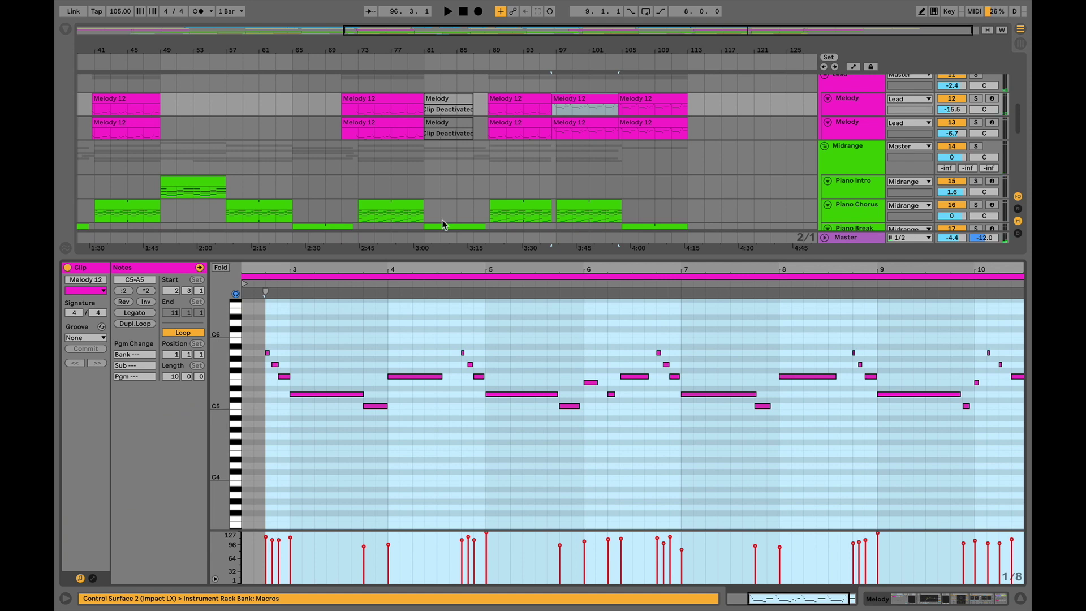
pyautogui.hotkey('shift', 'Tab')
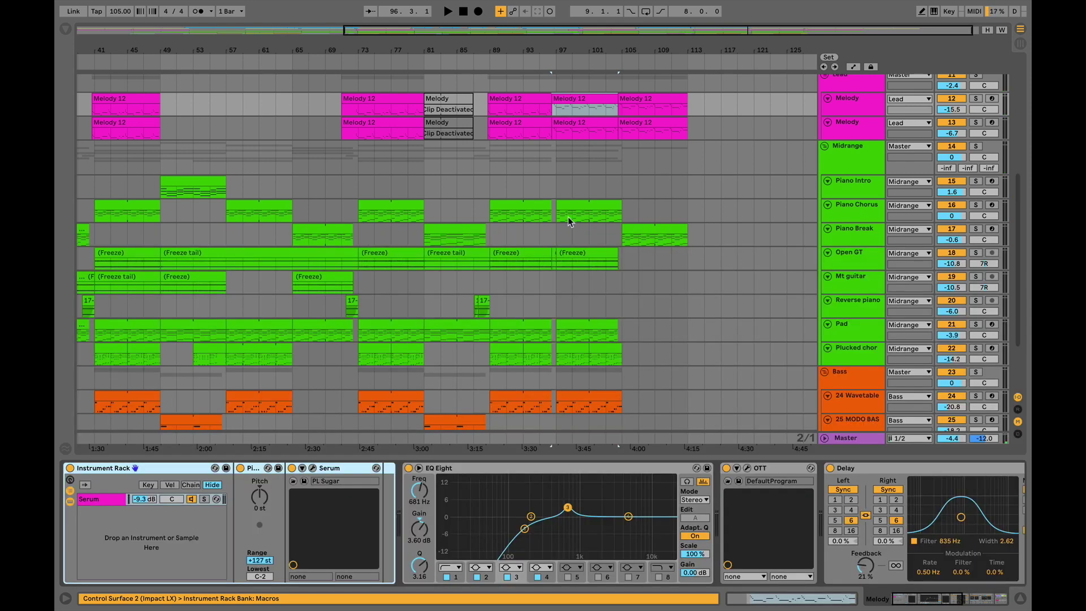
# Fit the whole arrangement in view, select the upper Melody 12 clip at 88.4.1, and examine all tracks around it.
pyautogui.scroll(-4, 568, 216)
pyautogui.hscroll(-1, 568, 216)
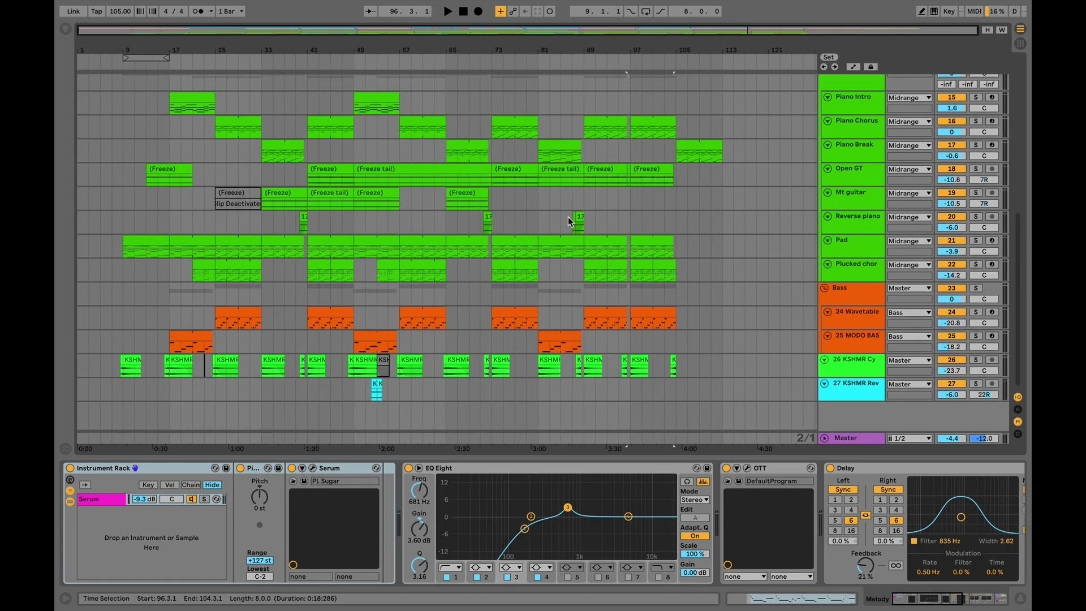
pyautogui.press('w')
pyautogui.scroll(10, 568, 216)
pyautogui.scroll(-7, 568, 217)
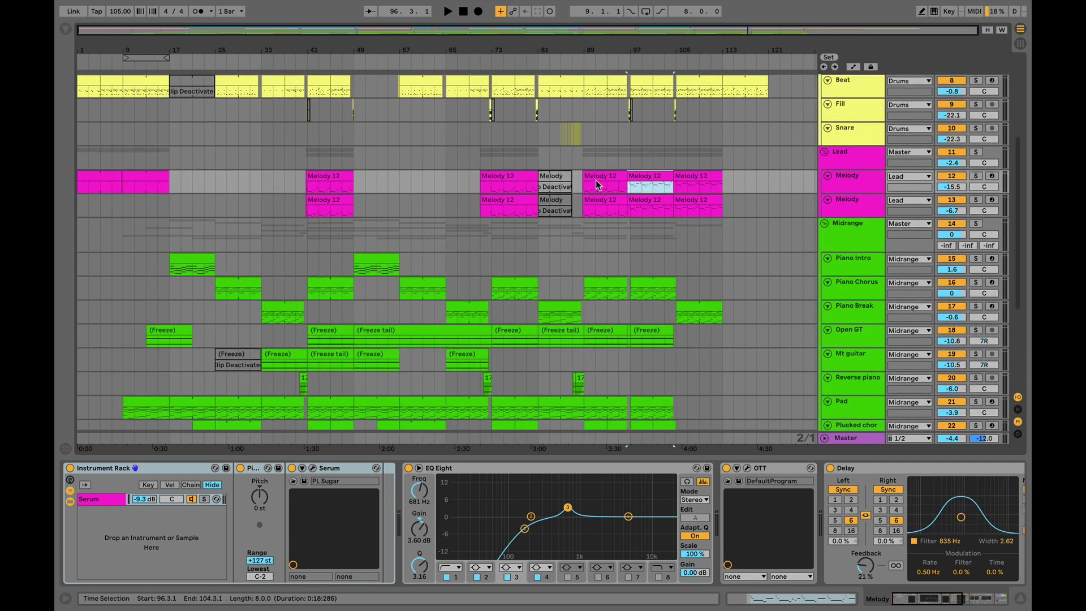
pyautogui.click(601, 176)
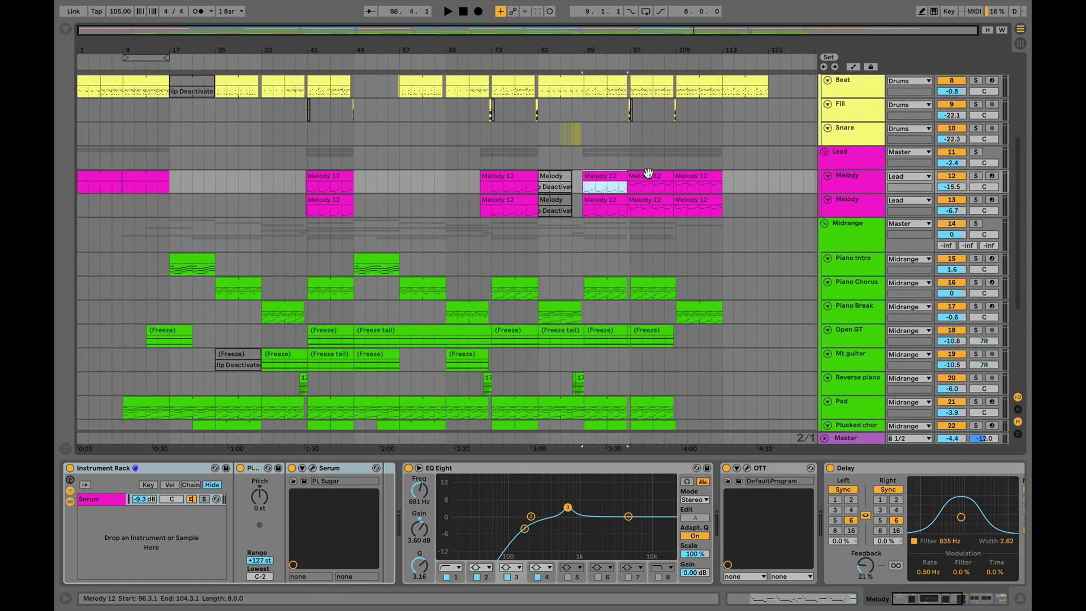
pyautogui.scroll(-7, 648, 172)
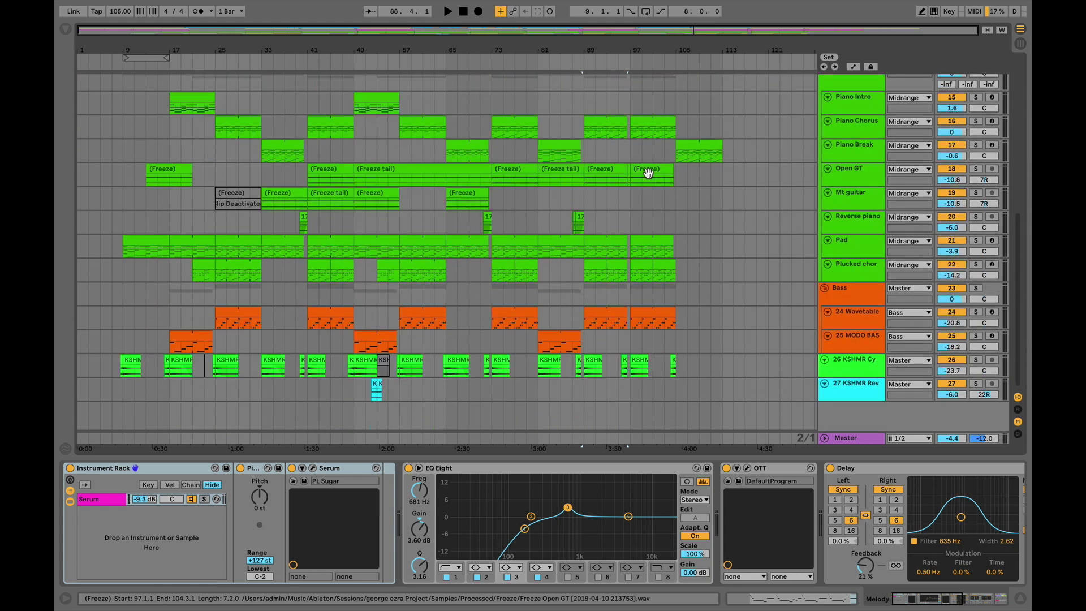
pyautogui.scroll(14, 648, 173)
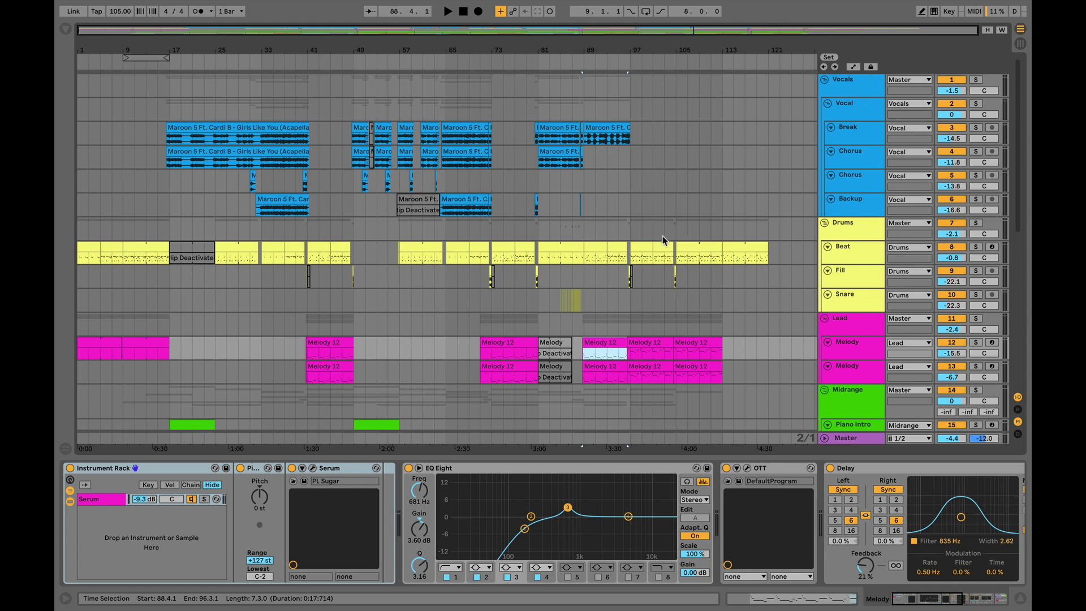
# Play the full arrangement from 105.1.1 and inspect the Beat track's devices during playback.
pyautogui.click(676, 256)
pyautogui.scroll(4, 676, 255)
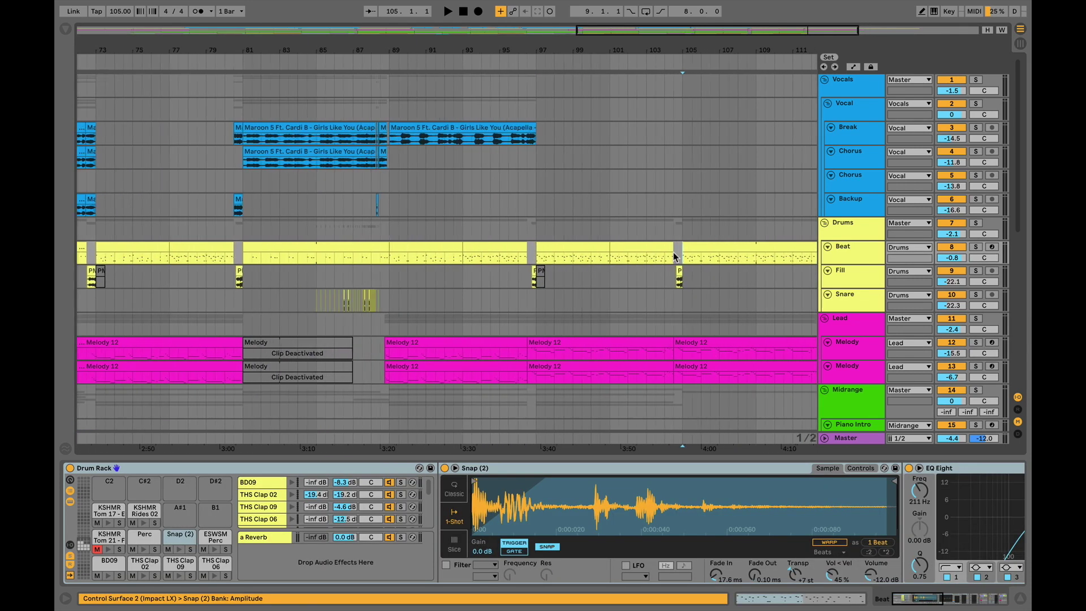
pyautogui.hscroll(5, 674, 254)
pyautogui.press('space')
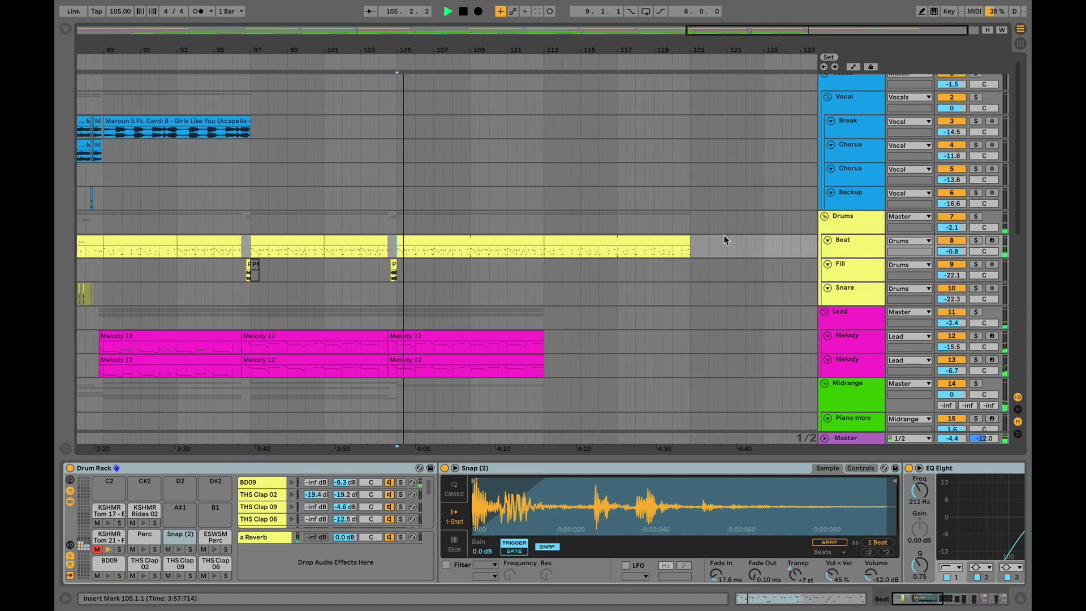
pyautogui.click(848, 222)
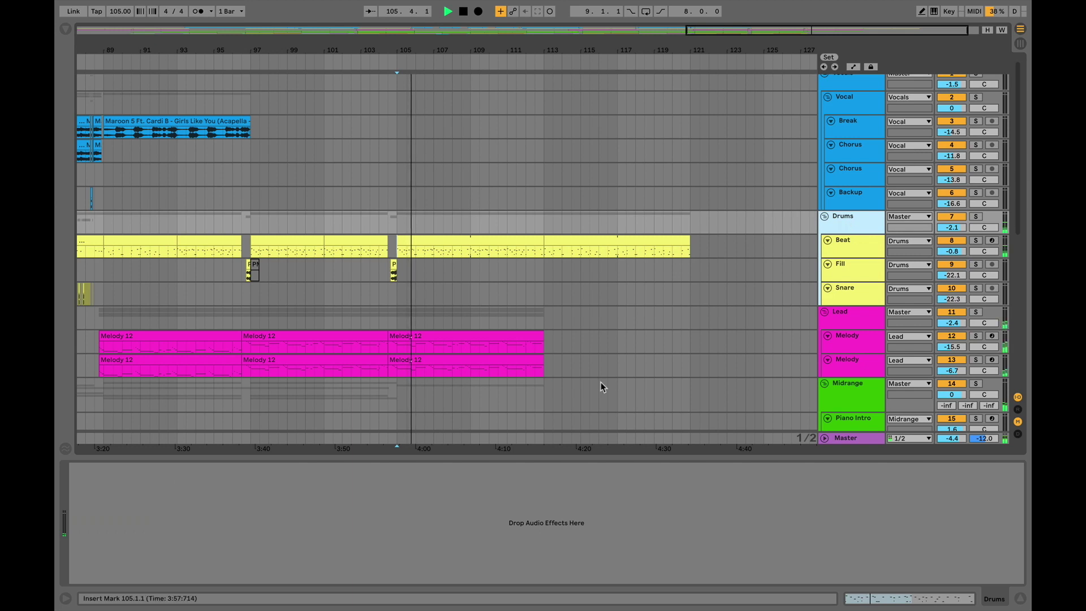
pyautogui.click(850, 250)
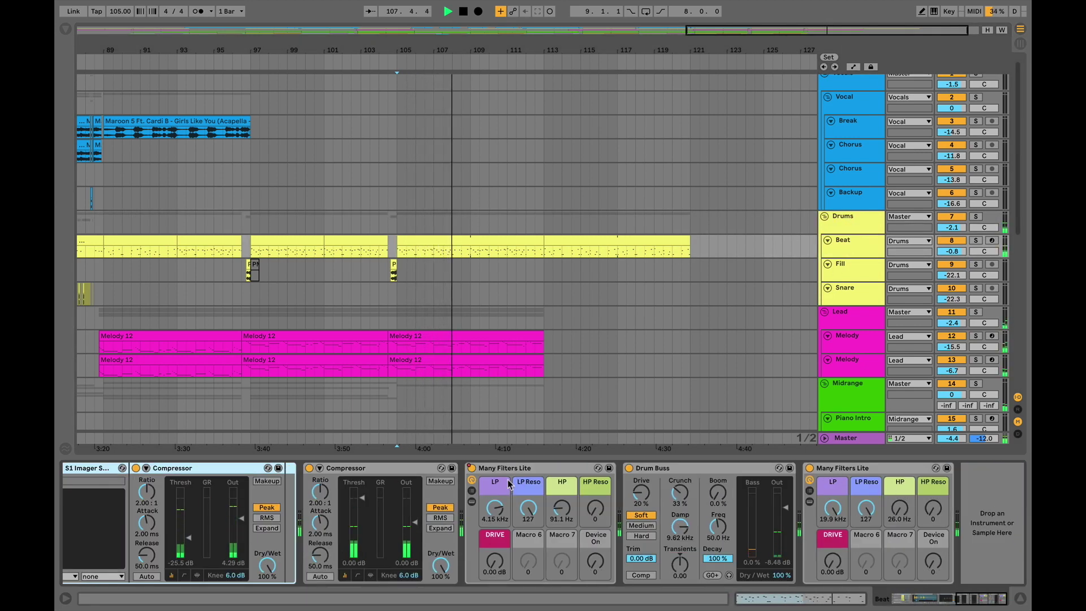
# Inspect the Snare track's and Lead group's devices during playback, and stop at about bar 113.
pyautogui.click(859, 303)
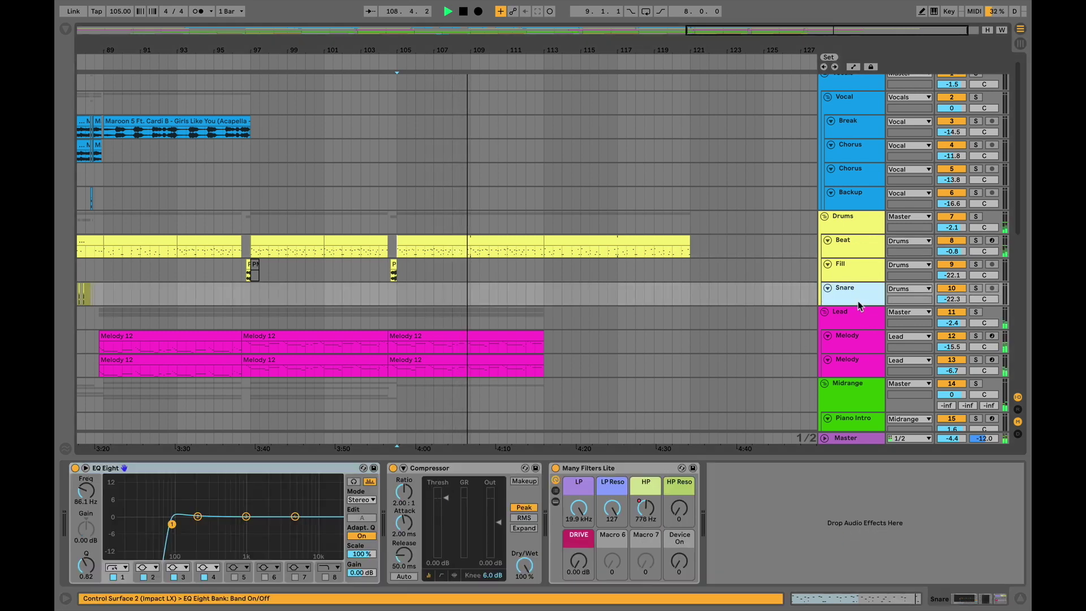
pyautogui.click(858, 308)
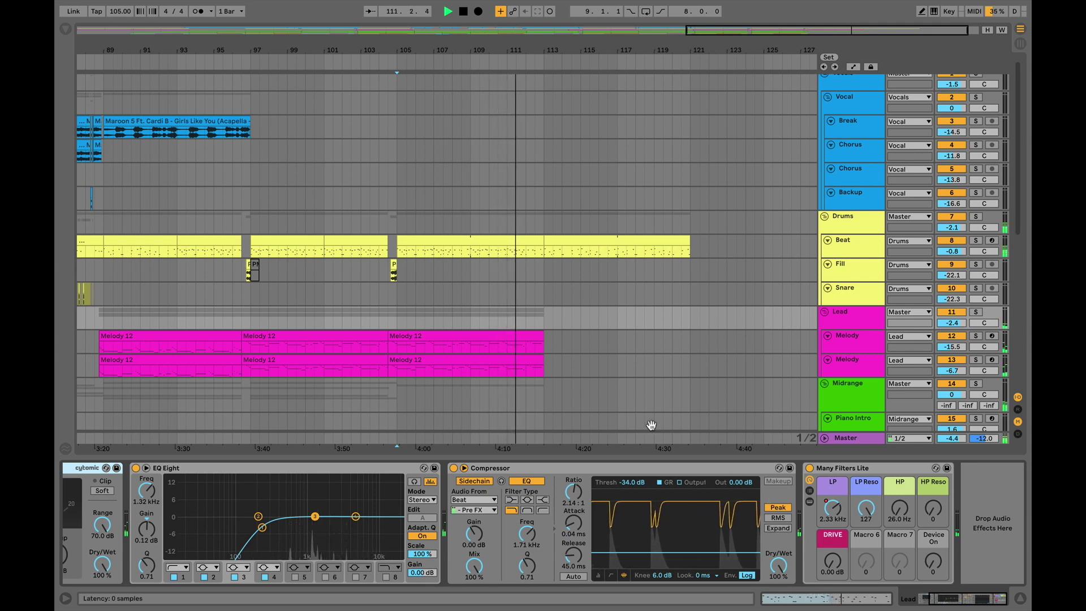
pyautogui.press('w')
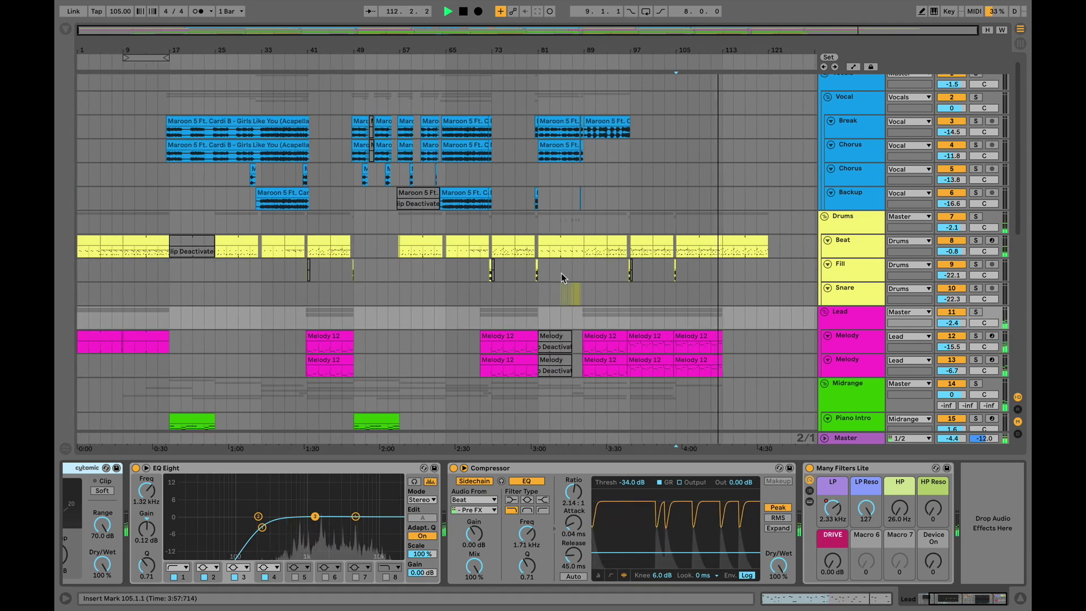
pyautogui.press('space')
# Play the full arrangement from 1.1.1 on the Vocals group and view all tracks during playback up to about bar 52.
pyautogui.scroll(-10, 561, 273)
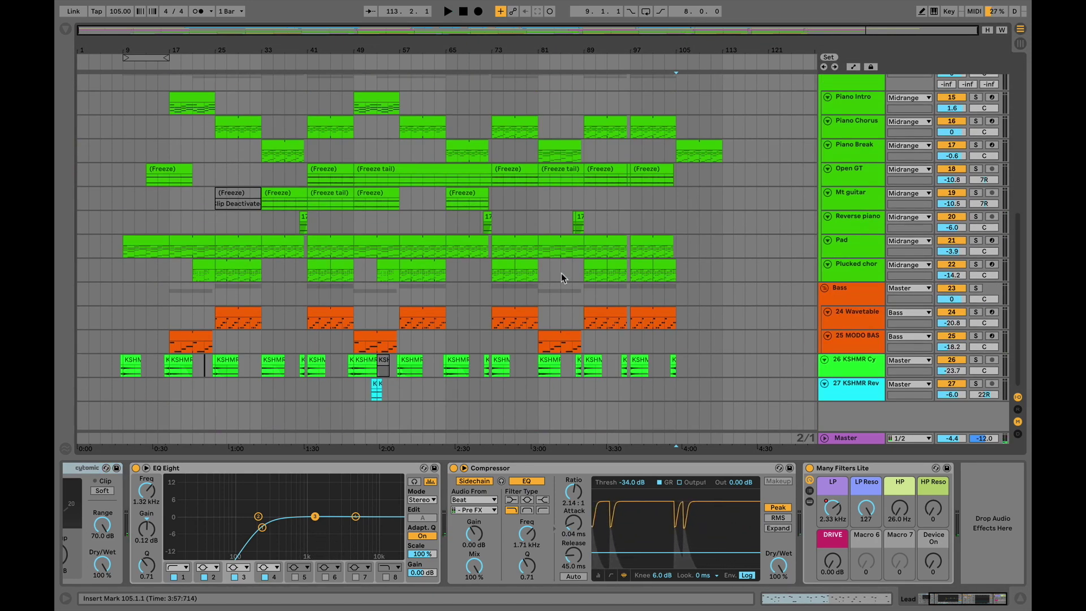
pyautogui.scroll(10, 562, 273)
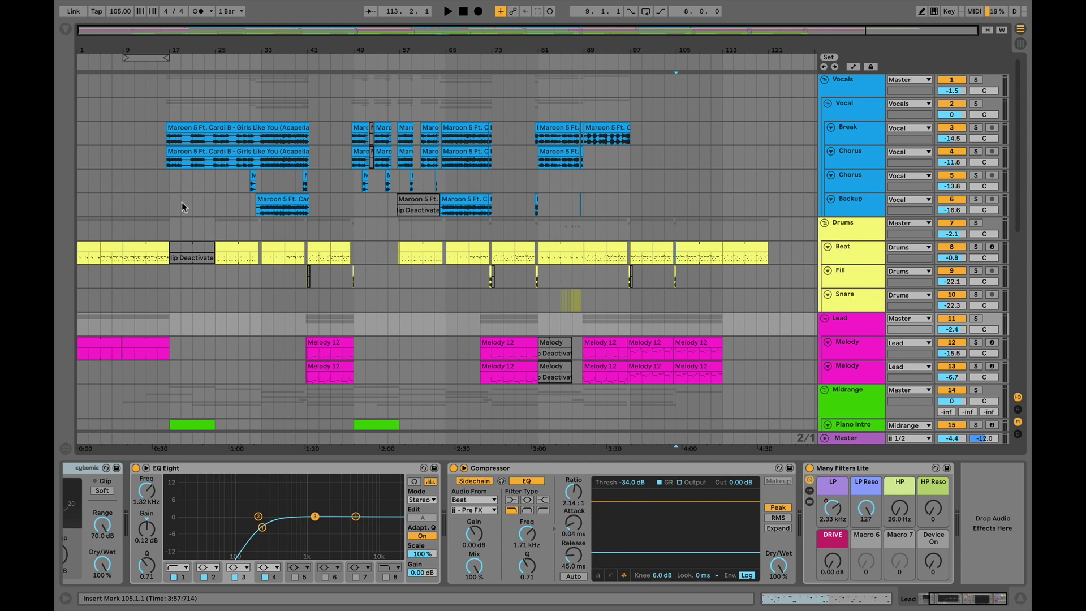
pyautogui.click(82, 115)
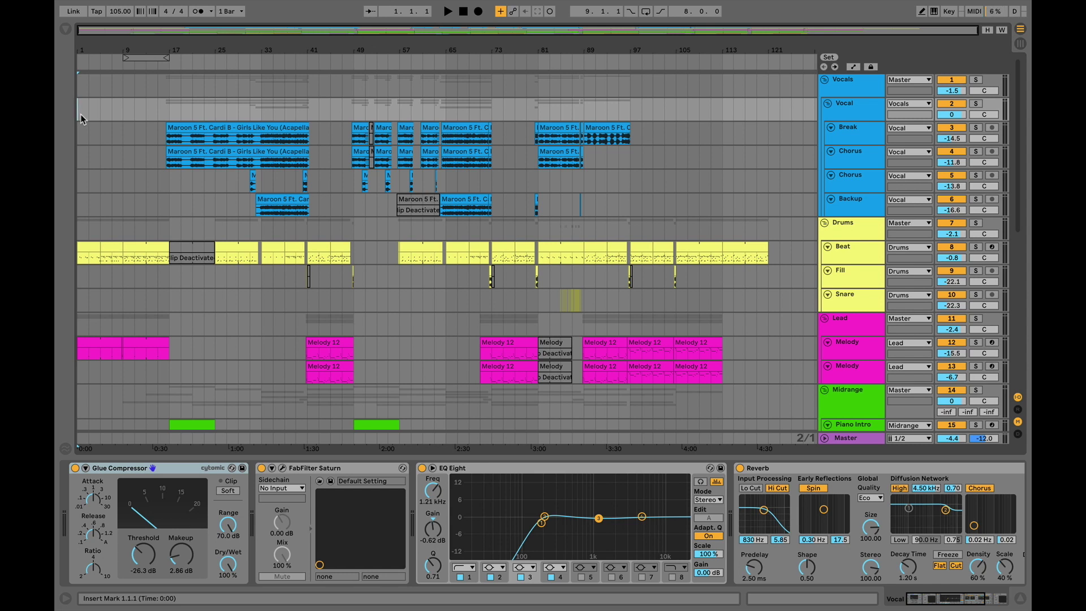
pyautogui.click(78, 83)
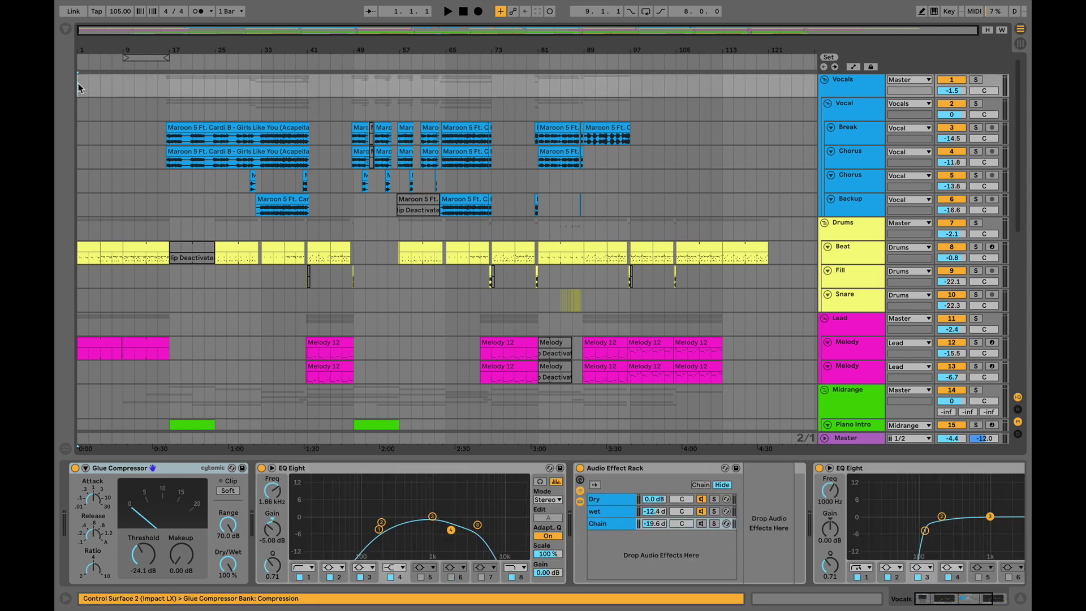
pyautogui.press('space')
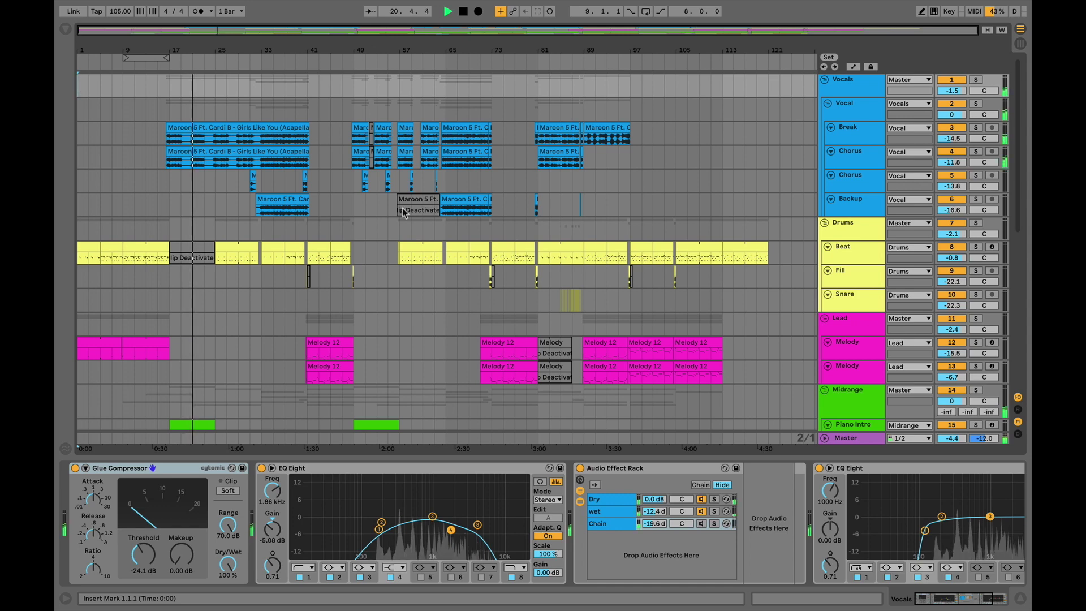
pyautogui.scroll(-12, 403, 208)
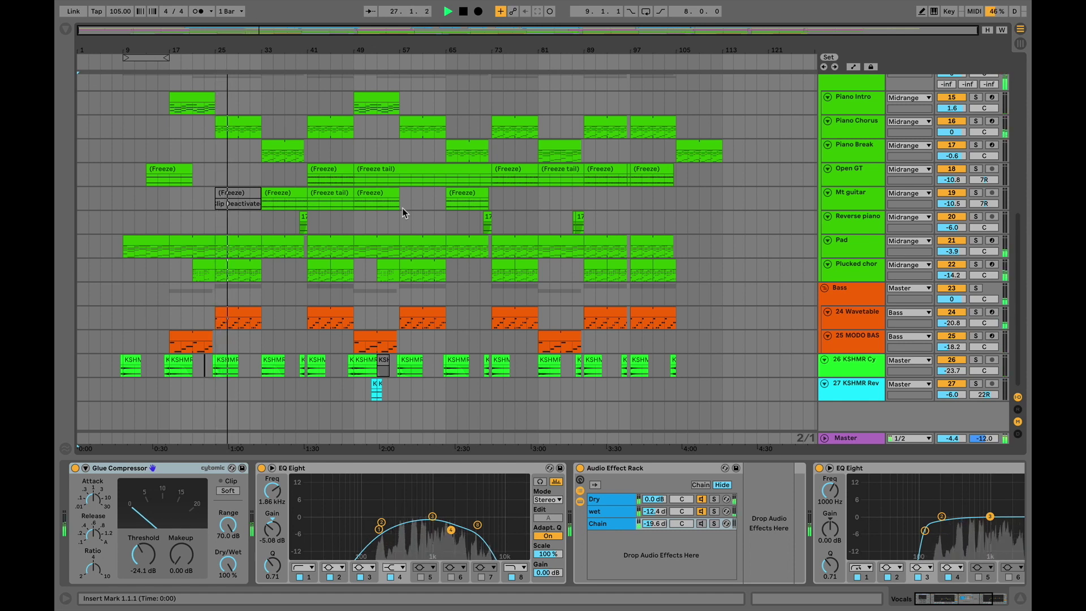
pyautogui.scroll(10, 402, 209)
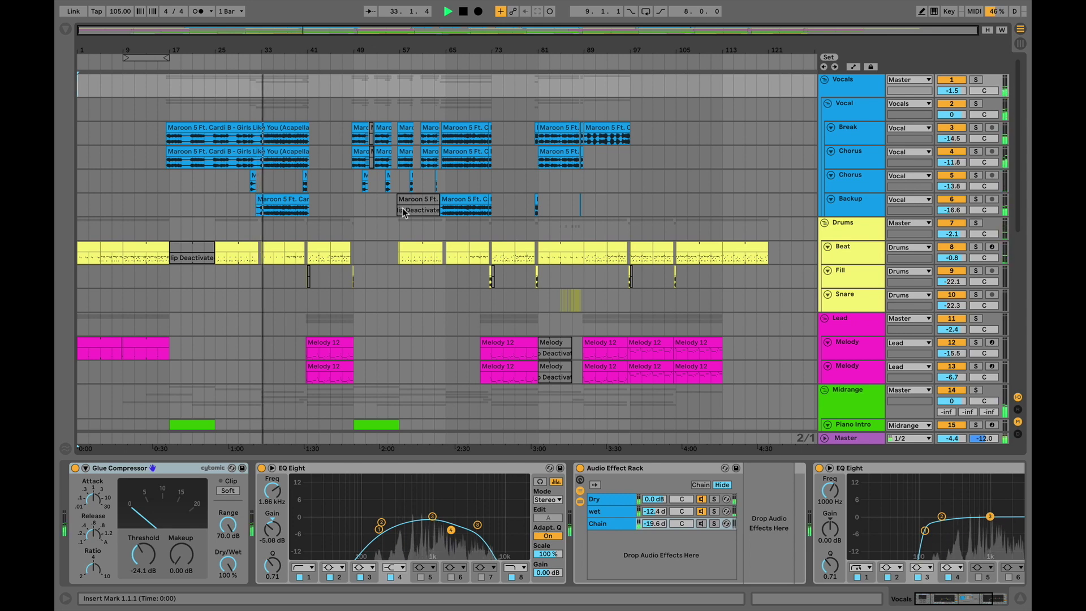
pyautogui.scroll(-10, 403, 208)
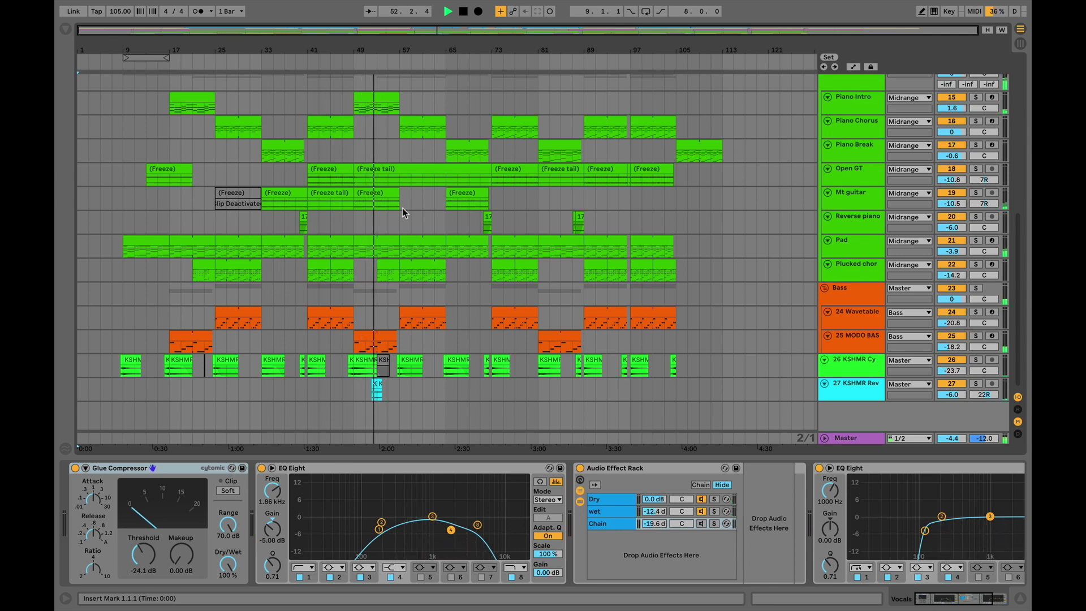
# Show the Session View mixer and examine the levels and device chains of all tracks during playback.
pyautogui.press('Tab')
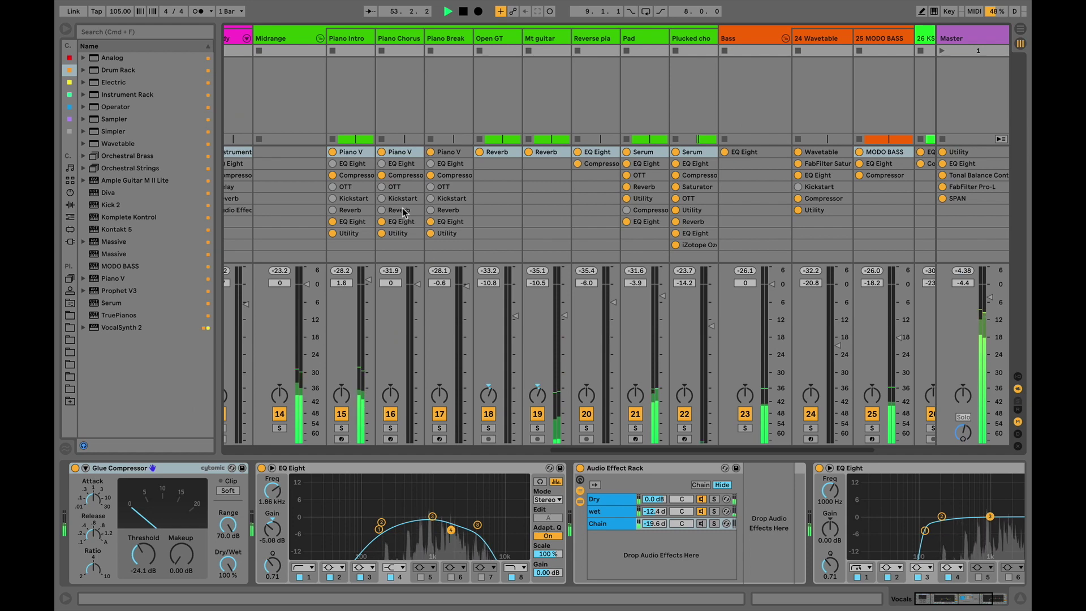
pyautogui.hscroll(-7, 402, 208)
pyautogui.hscroll(-6, 402, 209)
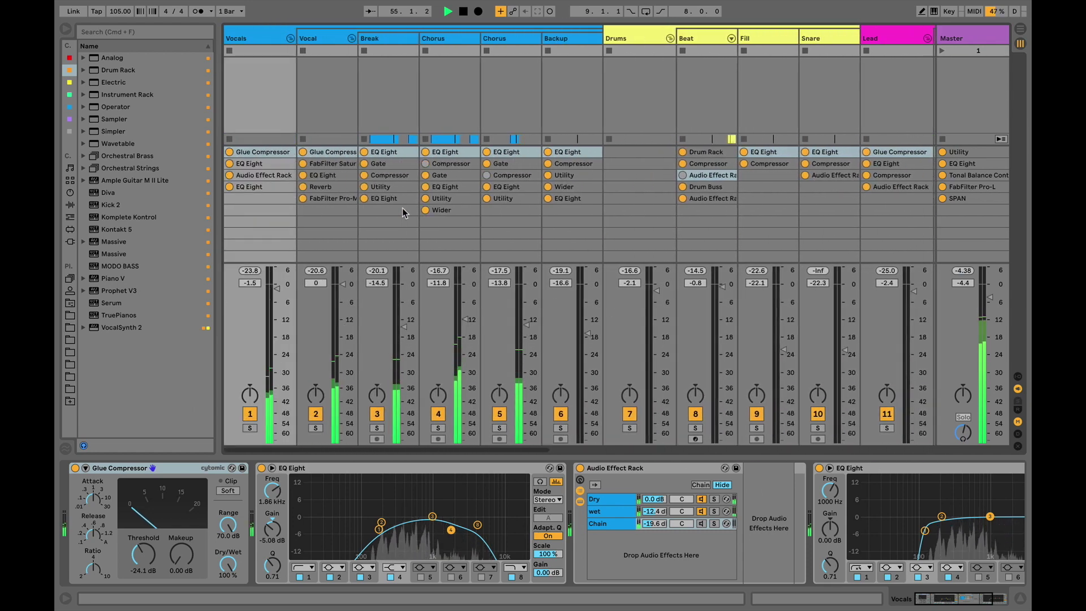
pyautogui.hscroll(8, 402, 208)
pyautogui.hscroll(1, 402, 212)
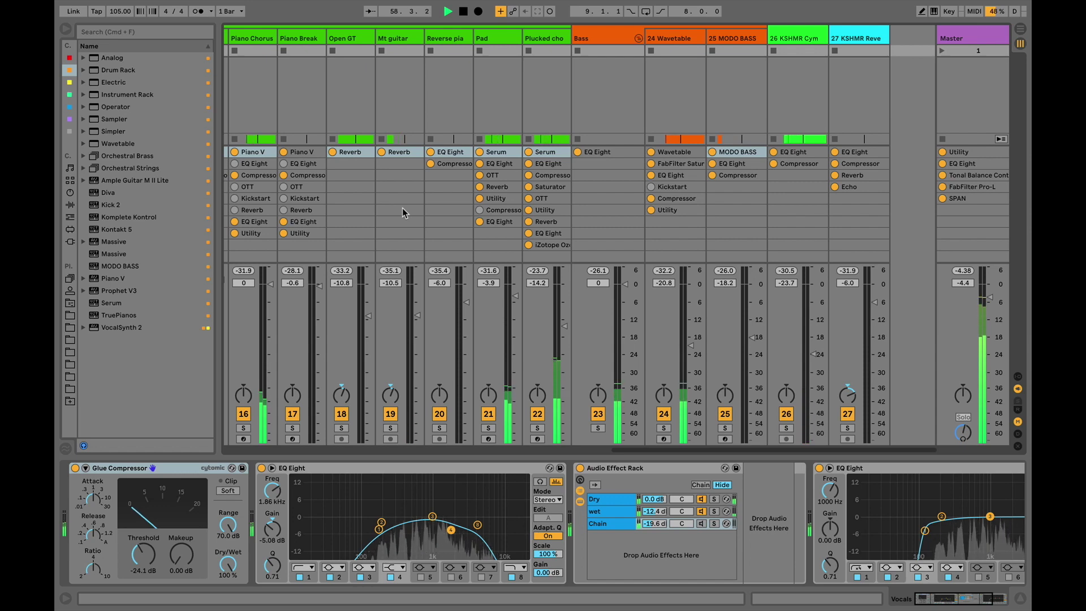
# Return to the Arrangement View and inspect the full device chain of the upper Melody track in the Lead group during playback.
pyautogui.press('Tab')
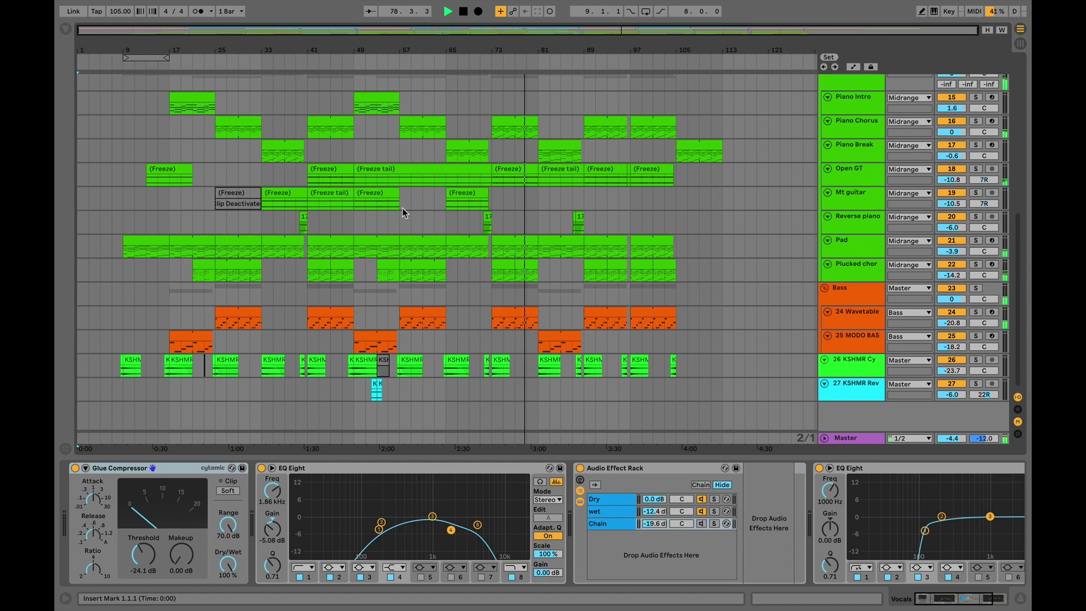
pyautogui.scroll(10, 403, 208)
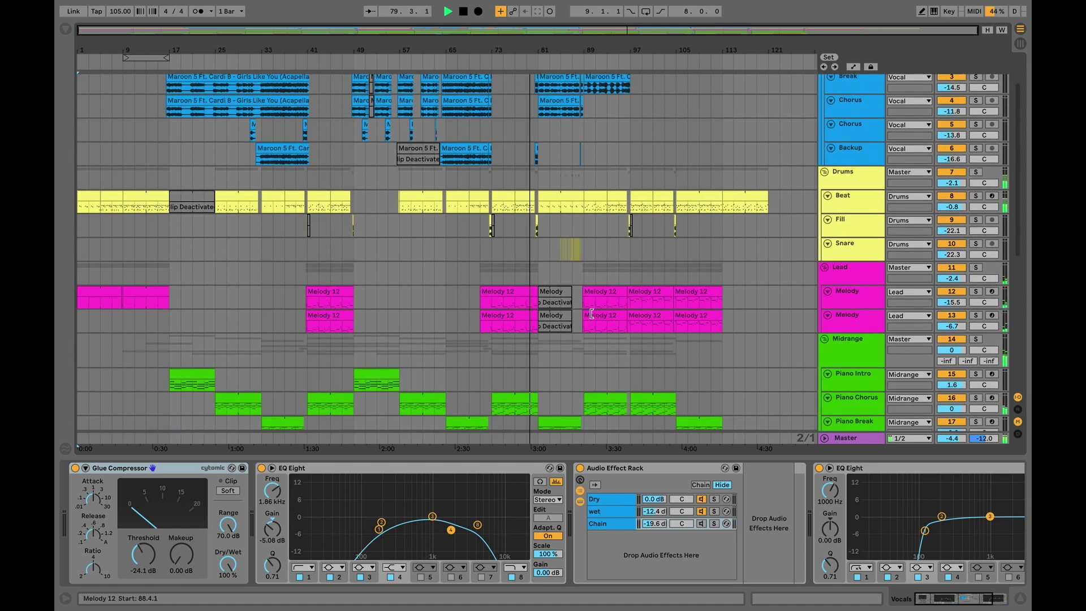
pyautogui.click(526, 296)
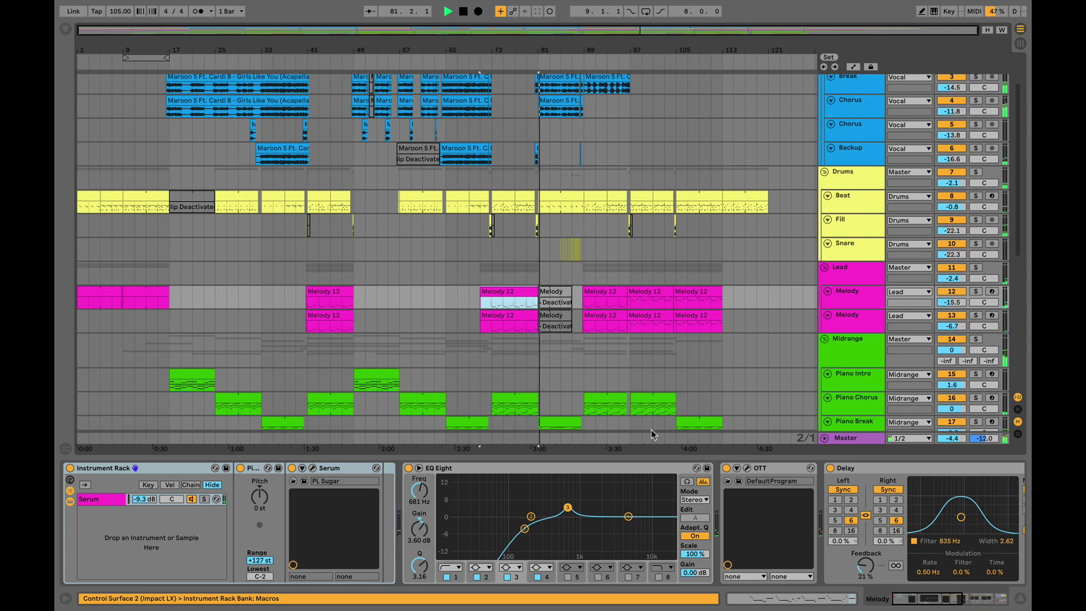
pyautogui.hscroll(10, 673, 477)
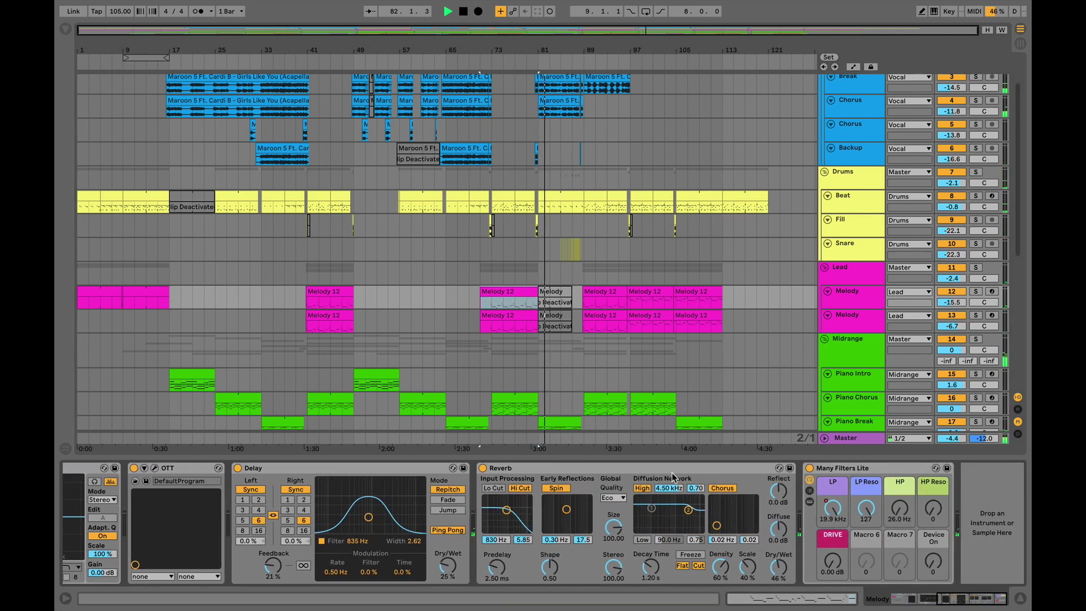
# View the Midrange and Bass tracks, and return to the Vocals group as the arrangement plays to its end.
pyautogui.scroll(-3, 559, 328)
pyautogui.scroll(-1, 560, 333)
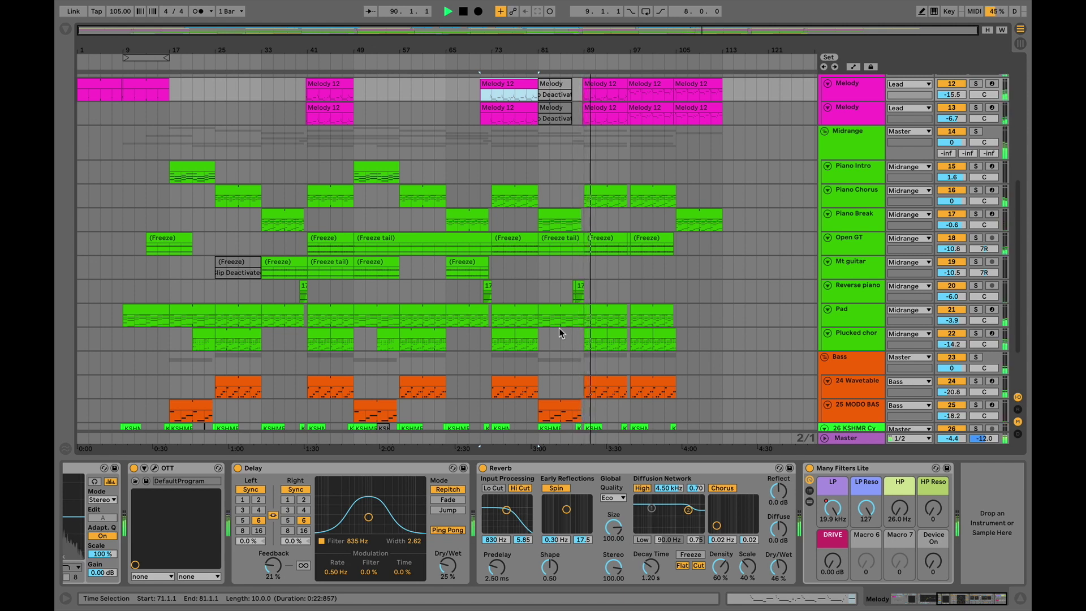
pyautogui.scroll(10, 559, 333)
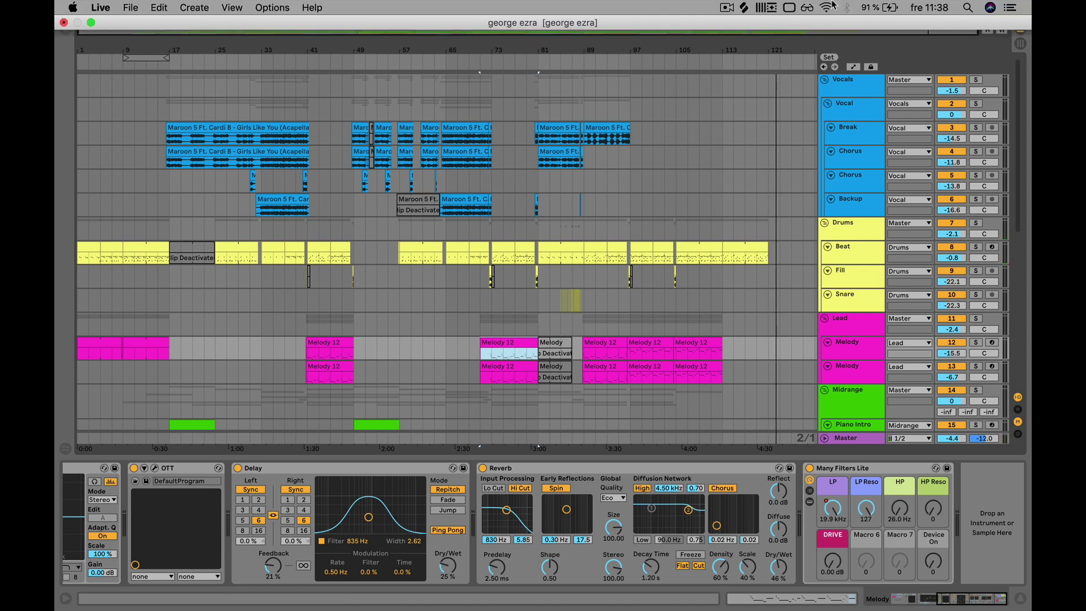
pyautogui.click(726, 7)
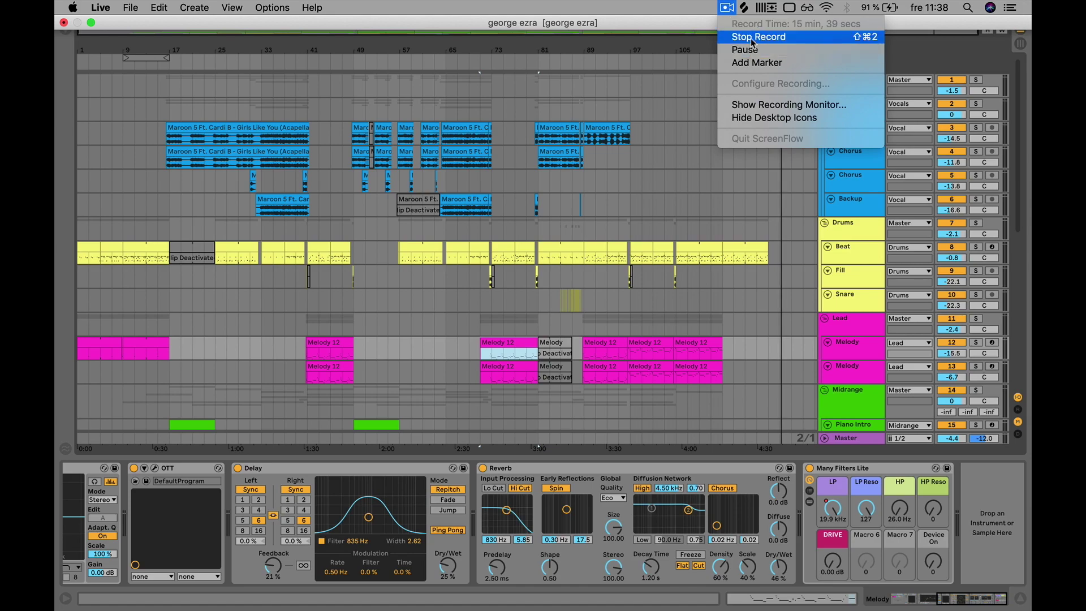